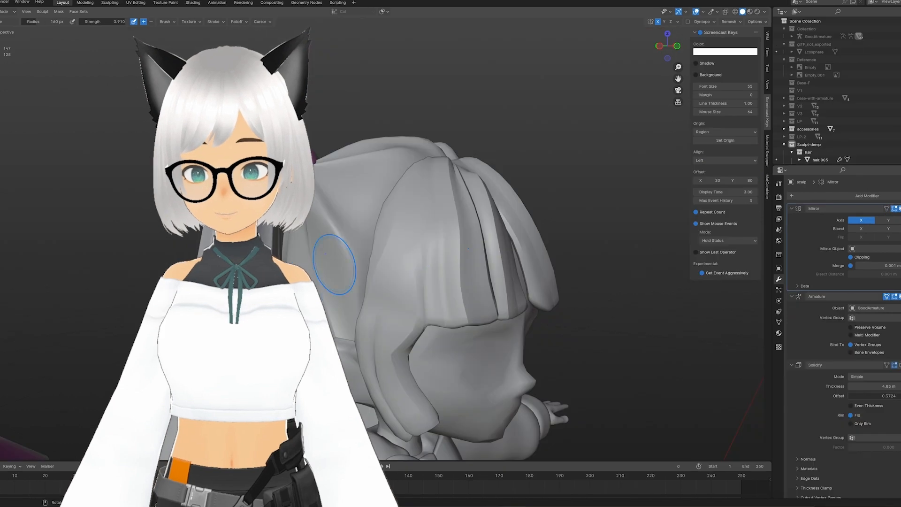
pyautogui.scroll(3, 331, 265)
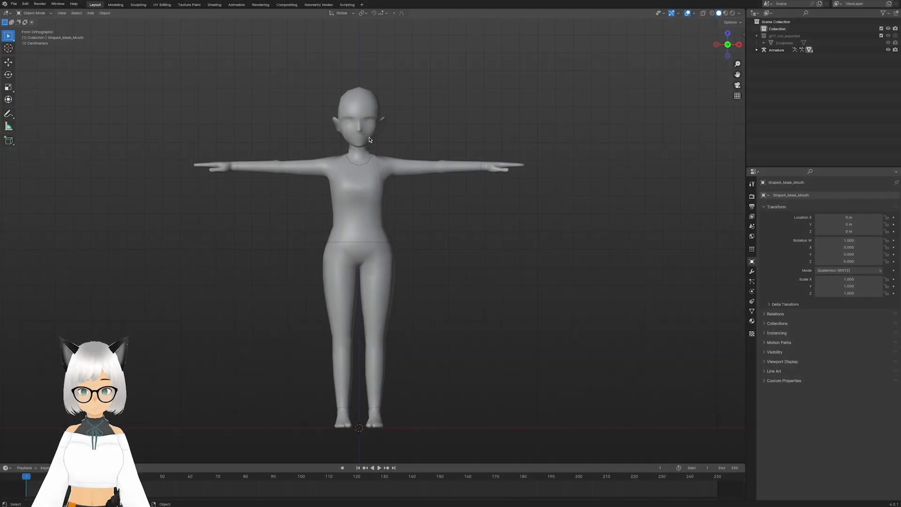
pyautogui.click(372, 182)
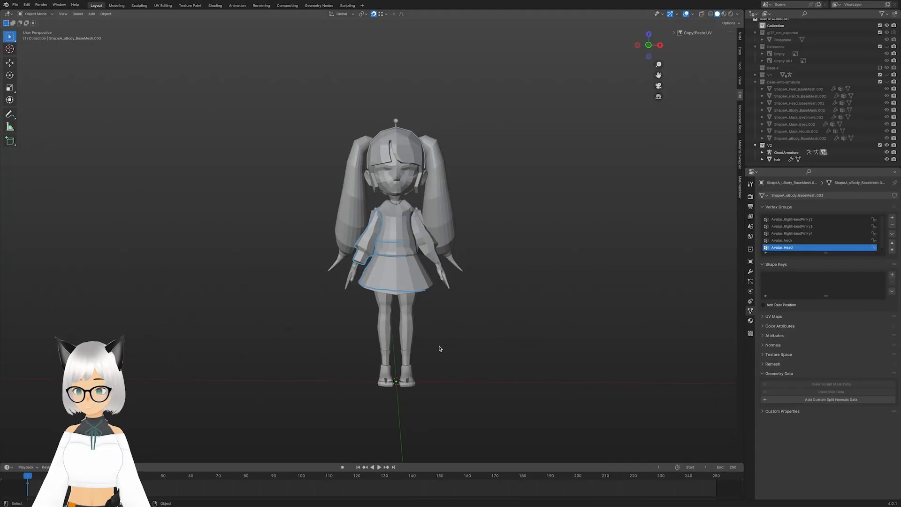
# Select all the character's meshes, leaving the armature out of the selection.
pyautogui.press('a')
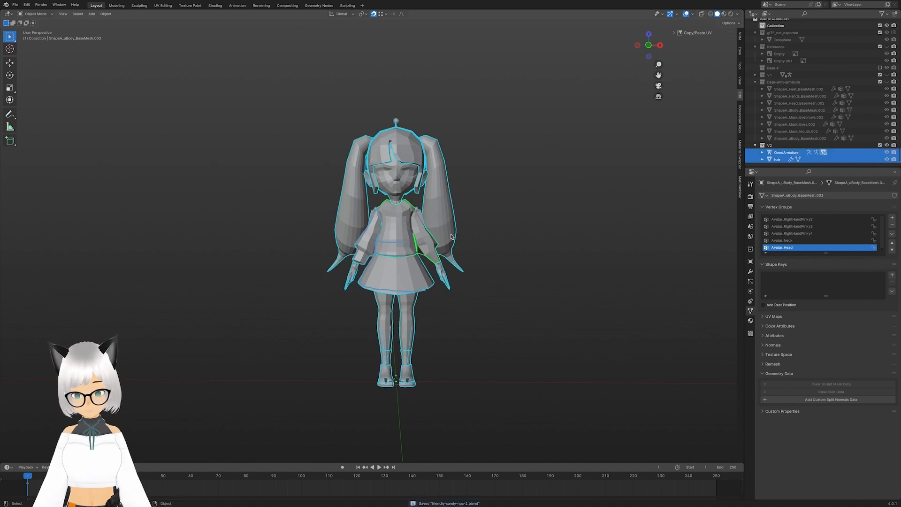
pyautogui.keyDown('ctrl'); pyautogui.moveTo(401, 124); pyautogui.dragTo(402, 124); pyautogui.keyUp('ctrl')
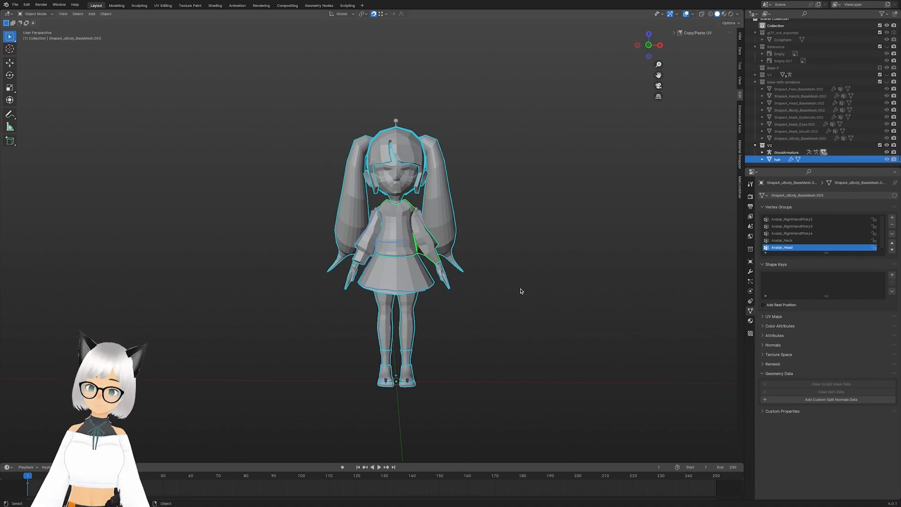
# Delete the default camera, cube and light from the new scene and open the list of import formats.
pyautogui.press('x')
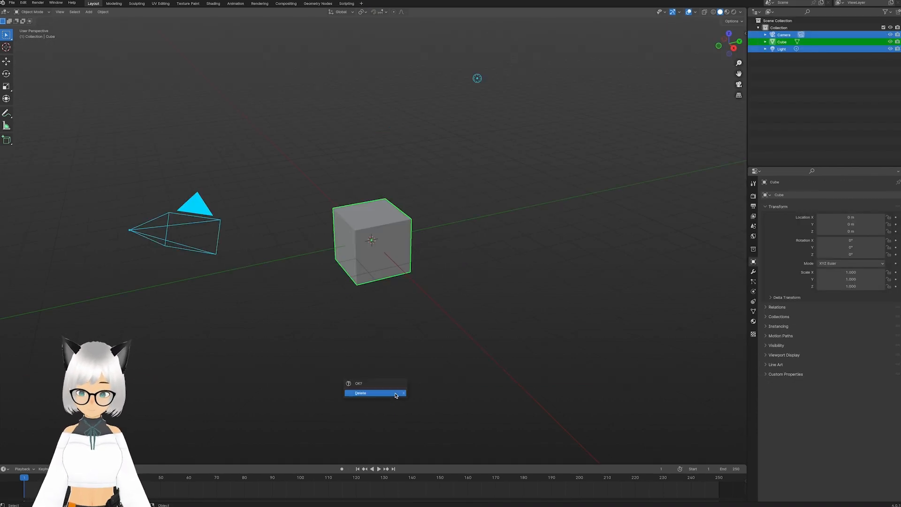
pyautogui.click(395, 394)
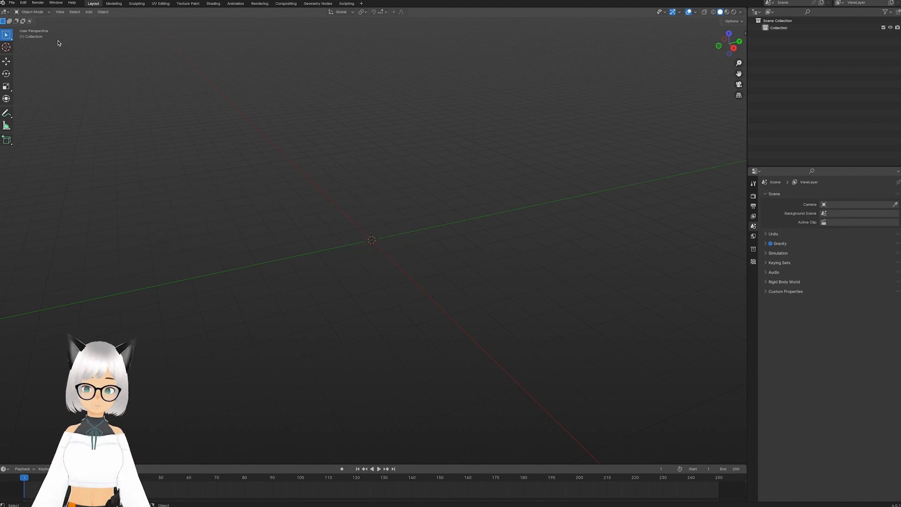
pyautogui.click(12, 3)
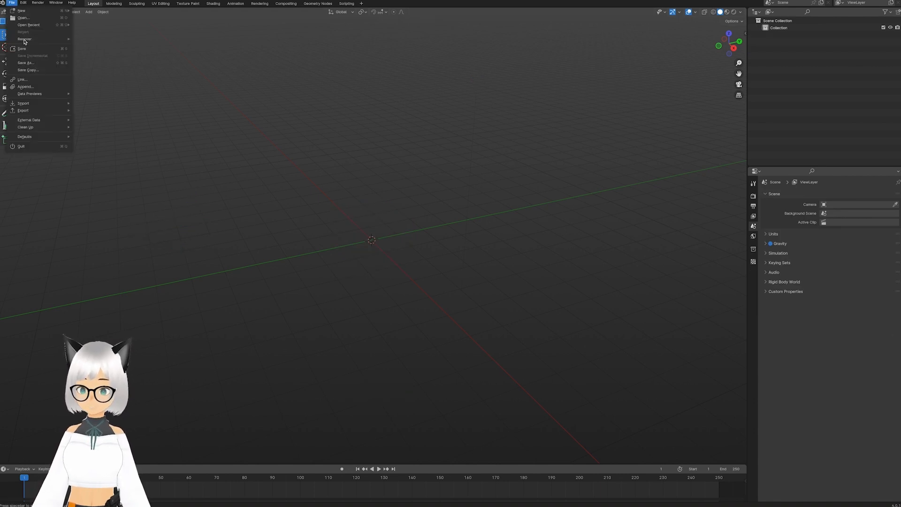
pyautogui.moveTo(40, 104)
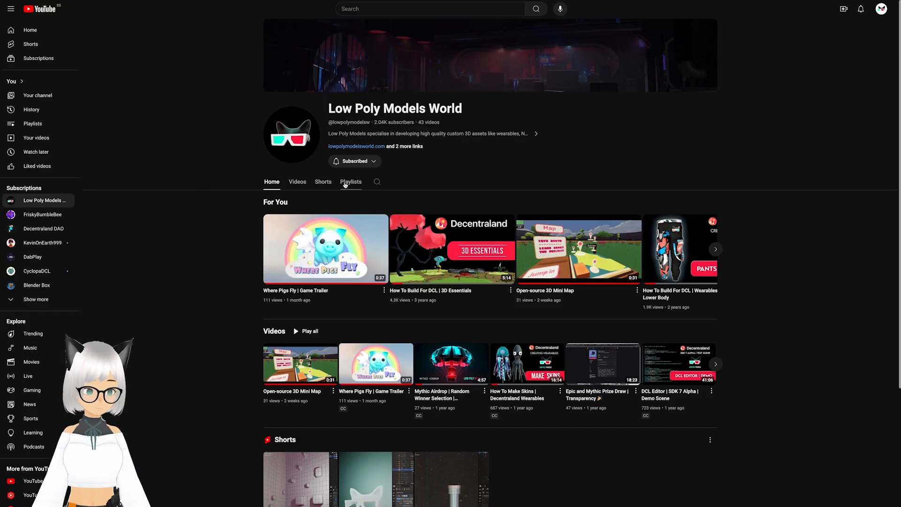
# Switch to YouTube and open the "How To Build For DCL" playlist of the Low Poly Models World channel.
pyautogui.click(345, 183)
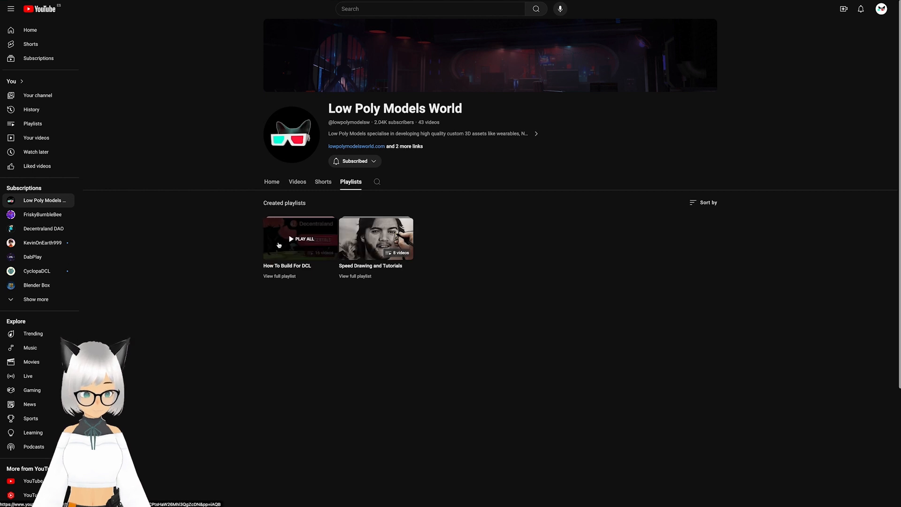
pyautogui.click(305, 225)
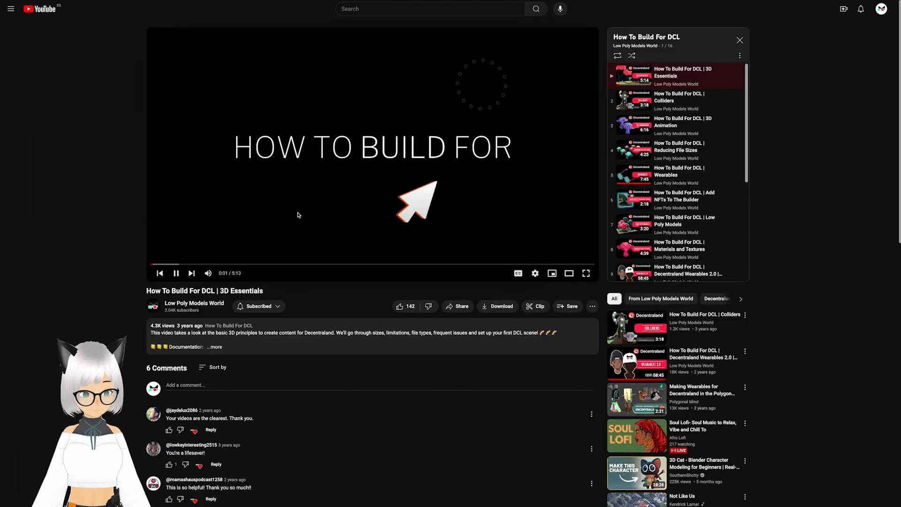
pyautogui.click(646, 37)
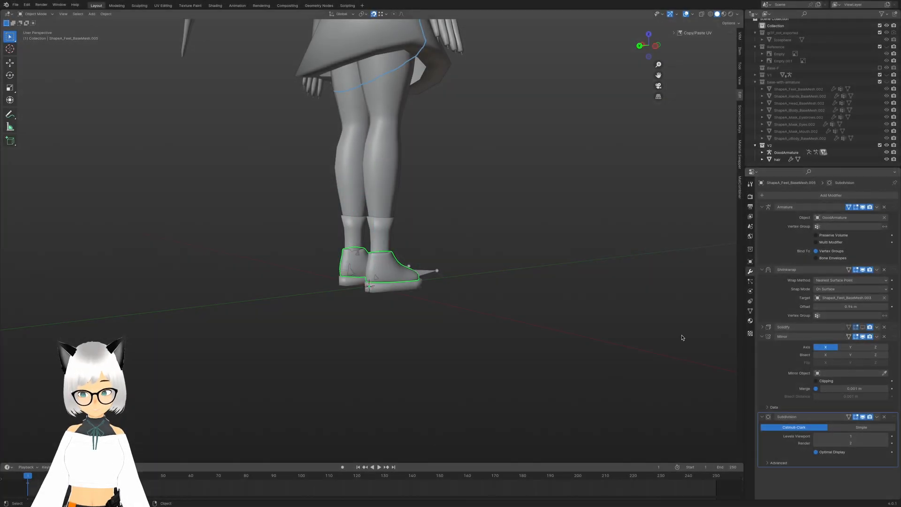
# In Edit Mode, select the edge loop around the shoe above its sole and scale it up slightly.
pyautogui.scroll(5, 508, 316)
pyautogui.moveTo(495, 320); pyautogui.dragTo(439, 345, button='middle')
pyautogui.scroll(2, 439, 347)
pyautogui.press('Tab')
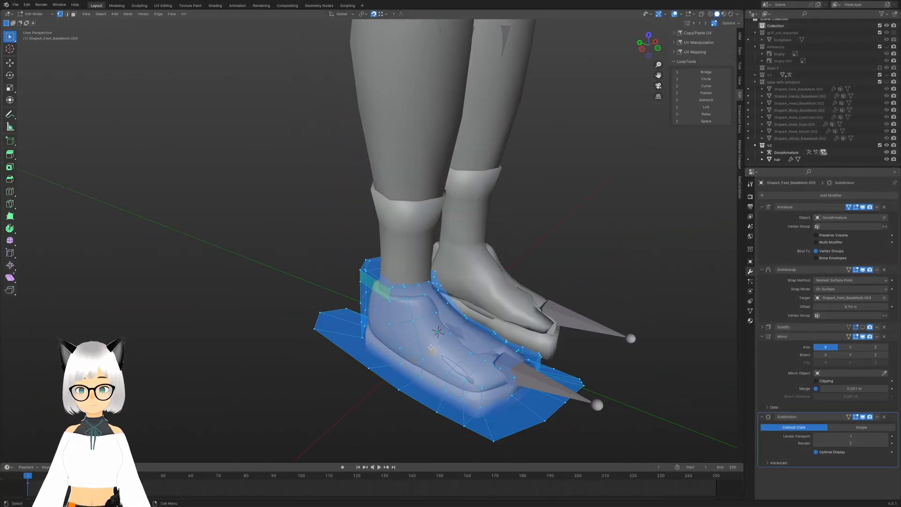
pyautogui.keyDown('shift'); pyautogui.moveTo(437, 403); pyautogui.dragTo(413, 293, button='middle'); pyautogui.keyUp('shift')
pyautogui.keyDown('alt'); pyautogui.click(413, 293); pyautogui.keyUp('alt')
pyautogui.press('s')
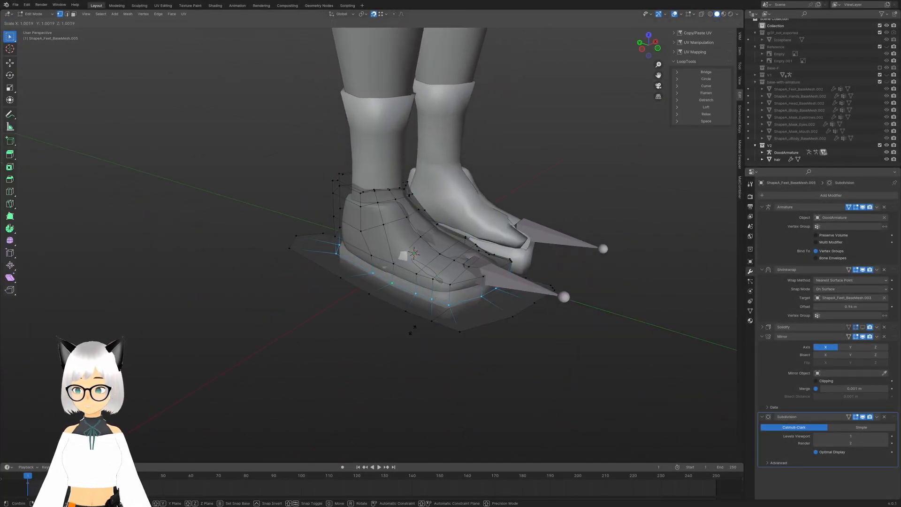
pyautogui.click(414, 337)
# Scale up the shoe's edge loop around the heel, then adjust the Shrinkwrap offset in Object Mode.
pyautogui.moveTo(396, 318); pyautogui.dragTo(392, 274, button='middle')
pyautogui.press('s')
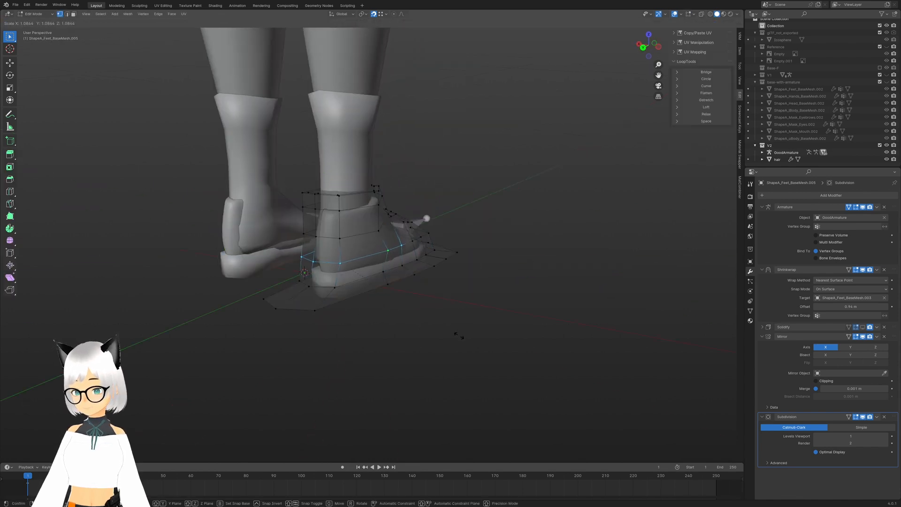
pyautogui.click(459, 335)
pyautogui.moveTo(460, 332); pyautogui.dragTo(454, 317, button='middle')
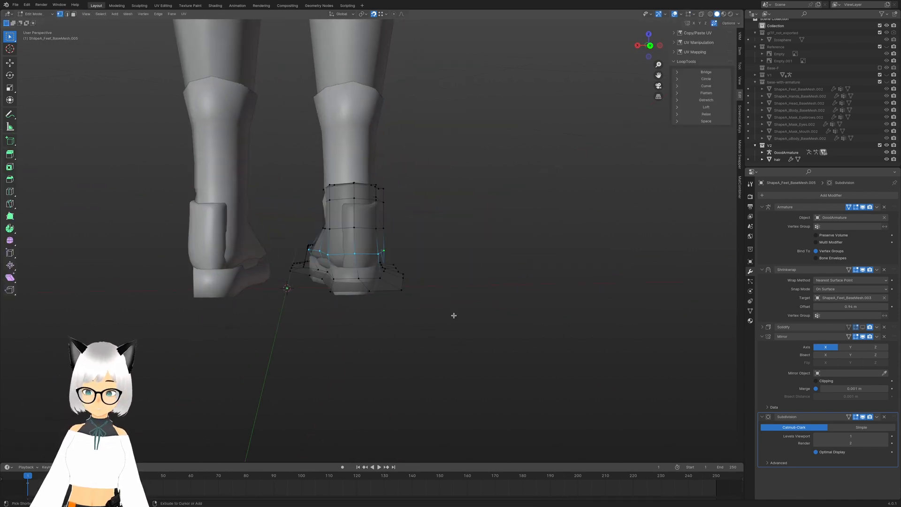
pyautogui.press('Tab')
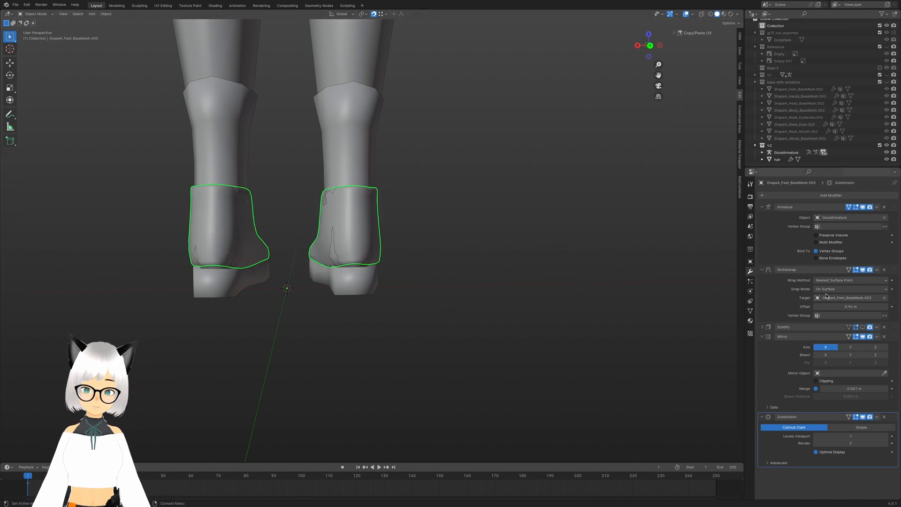
pyautogui.moveTo(830, 309); pyautogui.dragTo(850, 309)
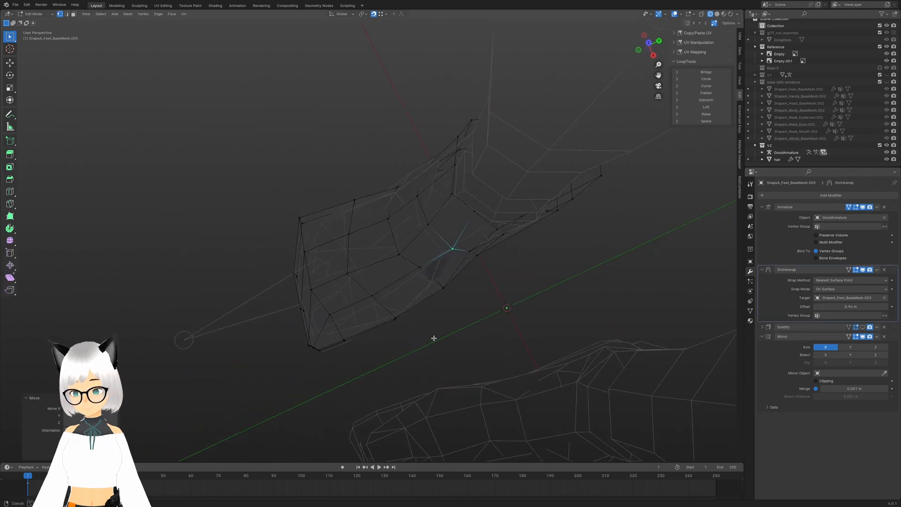
# Move the selected vertex on the front of the shoe's ankle along the Y axis and along the X axis.
pyautogui.moveTo(434, 337); pyautogui.dragTo(427, 229, button='middle')
pyautogui.press('g')
pyautogui.press('y')
pyautogui.click(468, 304)
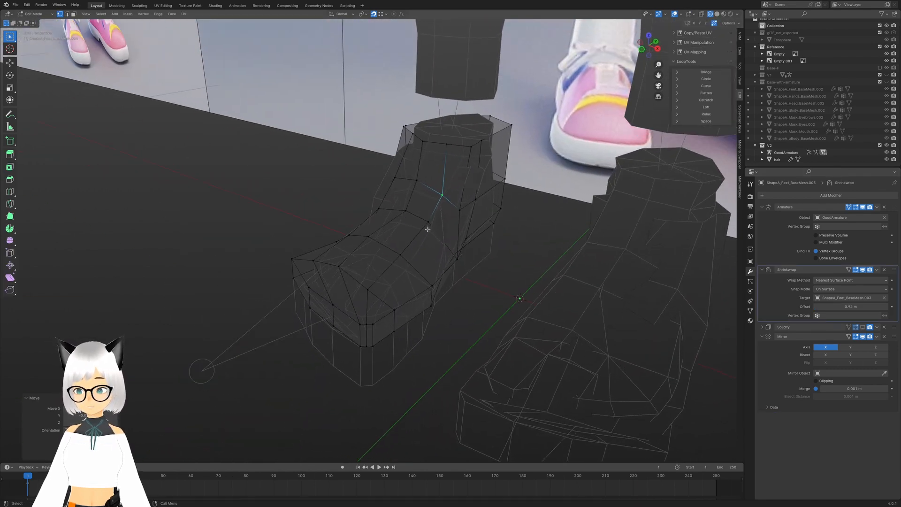
pyautogui.moveTo(450, 266)
pyautogui.mouseDown(button='middle')
pyautogui.moveTo(466, 280)
pyautogui.moveTo(460, 265)
pyautogui.mouseUp(button='middle')
pyautogui.press('g')
pyautogui.press('x')
pyautogui.click(441, 278)
pyautogui.scroll(-1, 460, 266)
# Examine the shoe's shape and mesh from several angles in Object Mode and Edit Mode.
pyautogui.press('Tab')
pyautogui.scroll(-3, 372, 254)
pyautogui.moveTo(372, 253); pyautogui.dragTo(454, 250, button='middle')
pyautogui.scroll(5, 423, 256)
pyautogui.press('Tab')
pyautogui.moveTo(399, 257); pyautogui.dragTo(325, 242, button='middle')
pyautogui.hotkey('ctrl', 'r')
pyautogui.press('Escape')
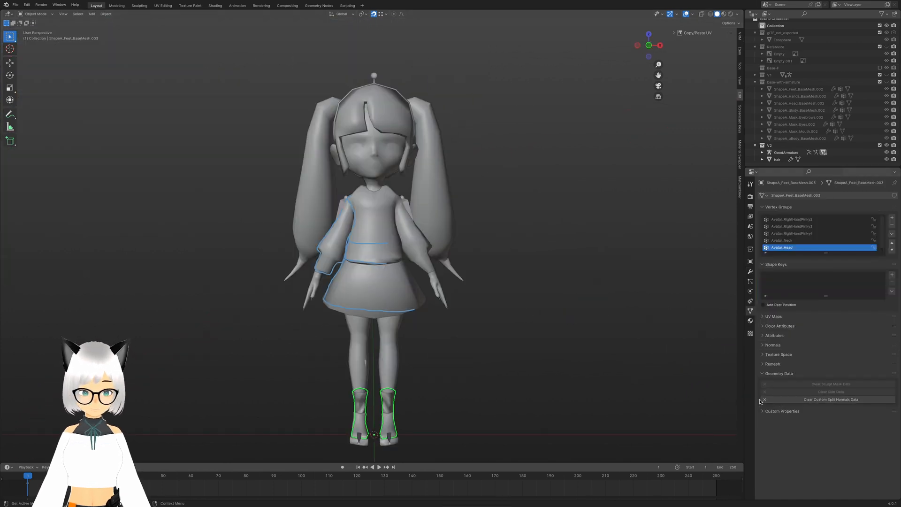
# Clear the custom split normals data from the selected footwear mesh and deselect it.
pyautogui.click(763, 399)
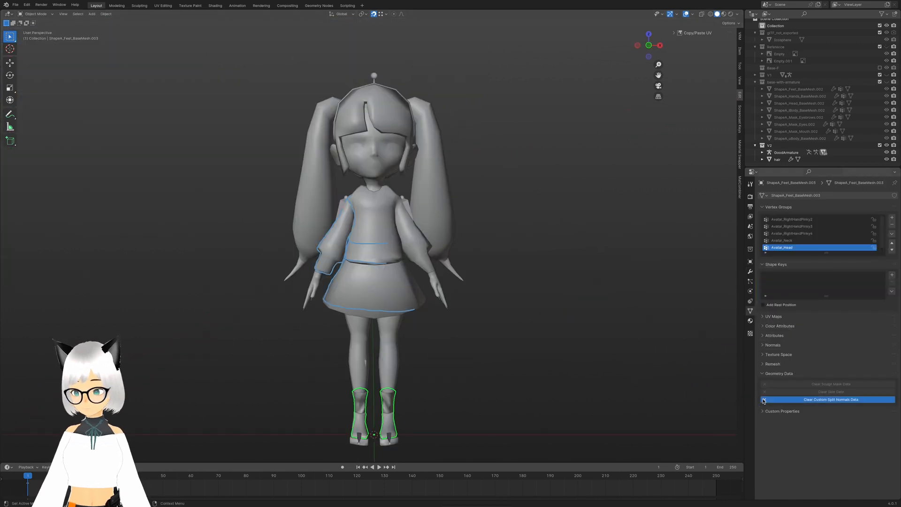
pyautogui.click(610, 376)
pyautogui.keyDown('shift'); pyautogui.moveTo(587, 316); pyautogui.dragTo(589, 297, button='middle'); pyautogui.keyUp('shift')
pyautogui.keyDown('shift'); pyautogui.moveTo(589, 297); pyautogui.dragTo(599, 201, button='middle'); pyautogui.keyUp('shift')
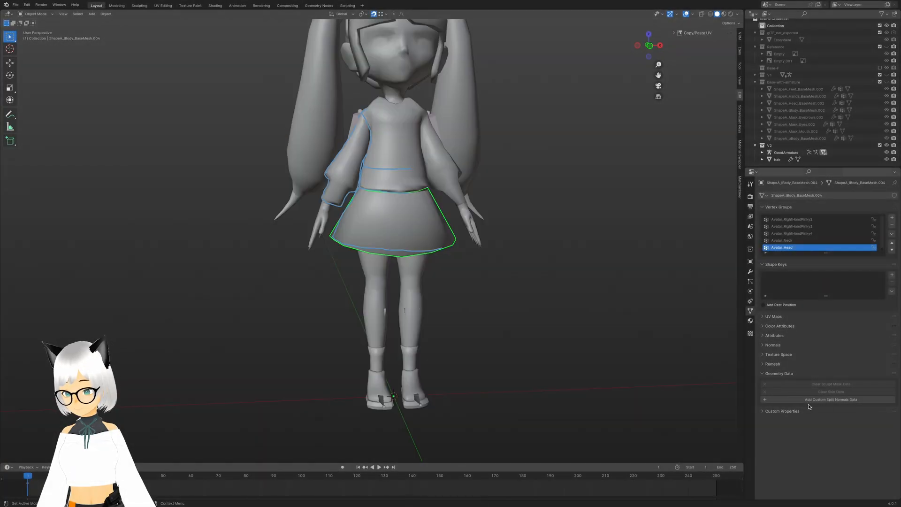
# Clear the custom split normals data from the long-sleeved top and shade it smooth.
pyautogui.click(416, 184)
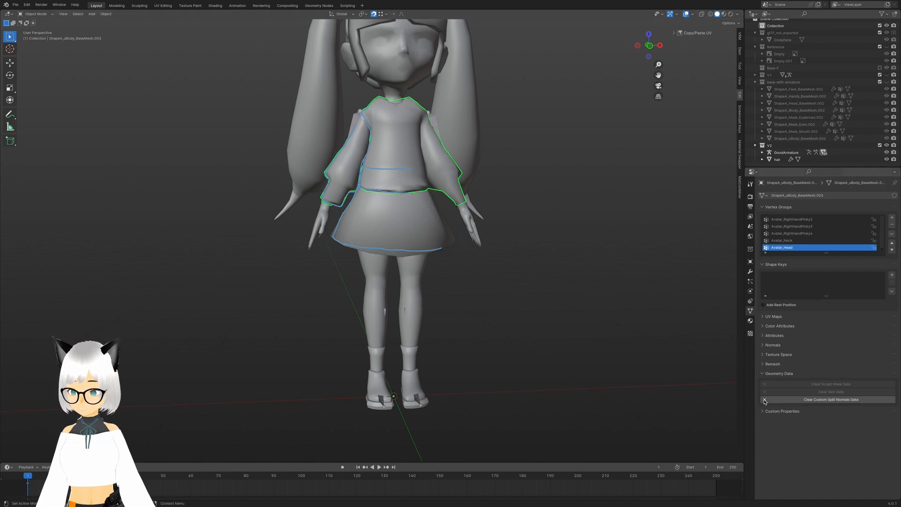
pyautogui.click(831, 399)
pyautogui.rightClick(602, 334)
pyautogui.click(601, 339)
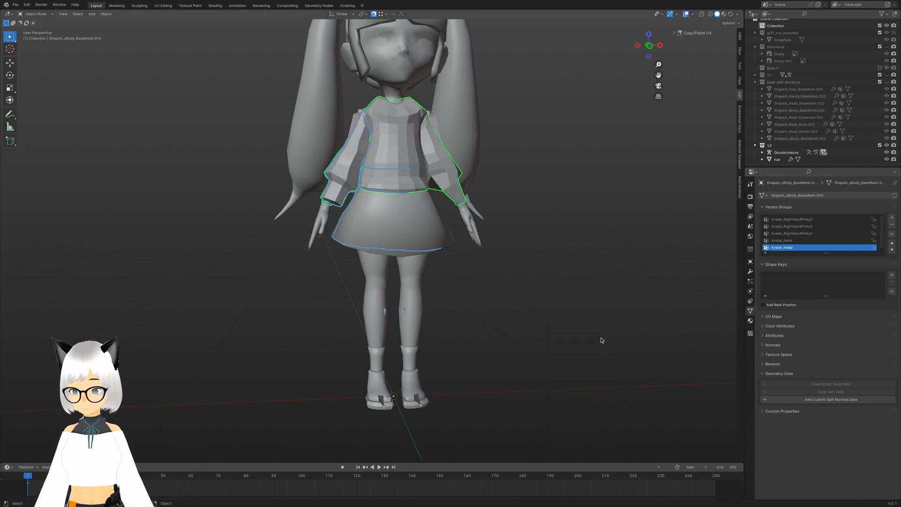
pyautogui.rightClick(582, 305)
pyautogui.click(579, 290)
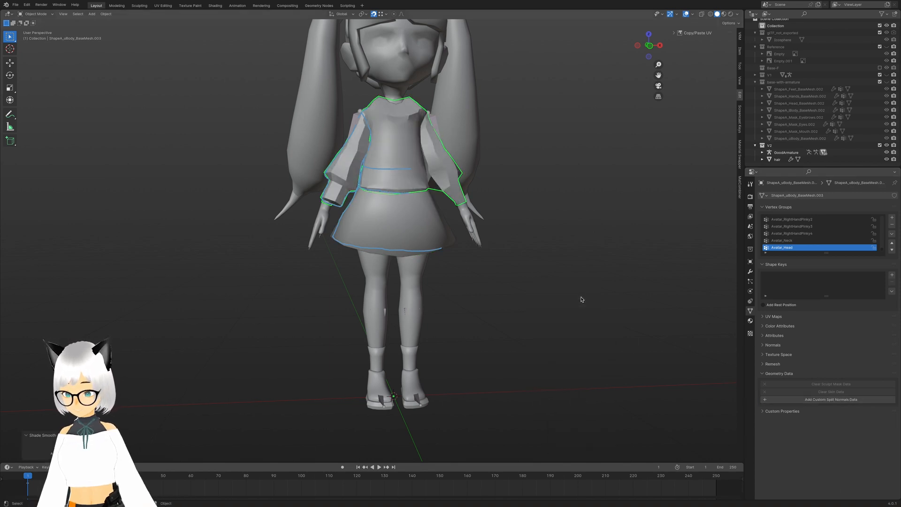
# Apply flat shading to all of the character's objects and clear the selection.
pyautogui.press('a')
pyautogui.rightClick(580, 298)
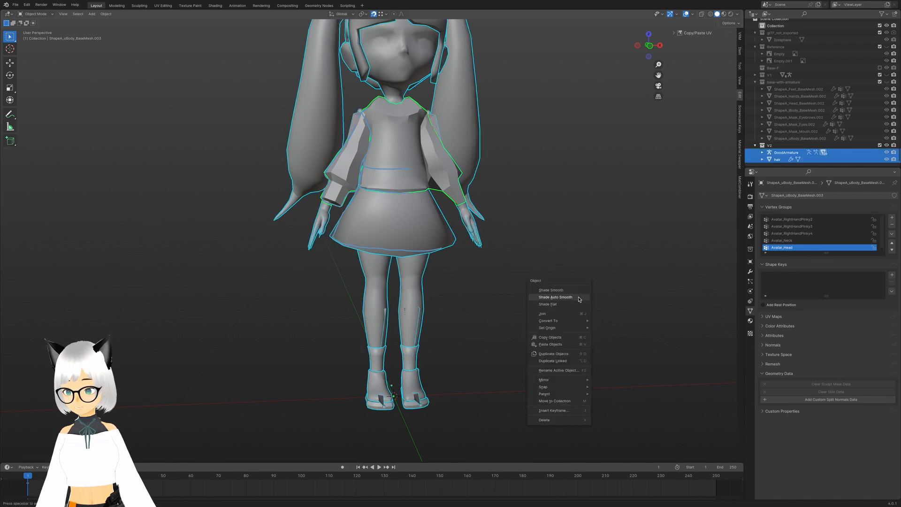
pyautogui.click(563, 305)
pyautogui.hotkey('alt', 'a')
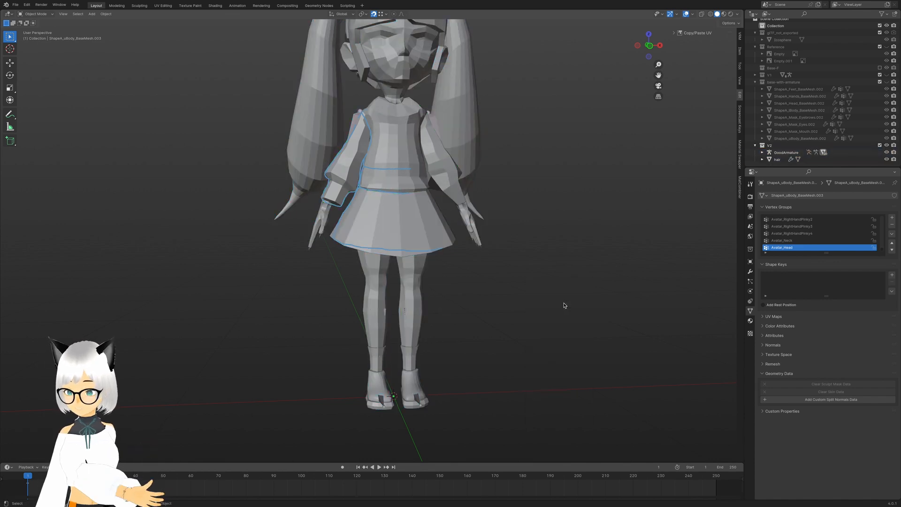
# Switch the long-sleeved top to Sculpt Mode and view the character's back.
pyautogui.scroll(-4, 563, 306)
pyautogui.moveTo(552, 304); pyautogui.dragTo(348, 326, button='middle')
pyautogui.moveTo(408, 247); pyautogui.dragTo(421, 346, button='middle')
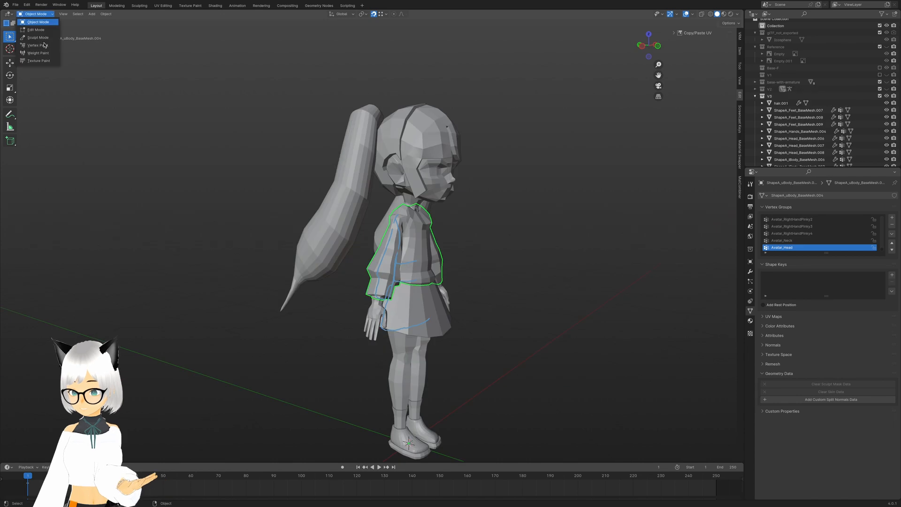
pyautogui.click(37, 44)
pyautogui.moveTo(577, 317); pyautogui.dragTo(494, 278, button='middle')
pyautogui.scroll(2, 358, 263)
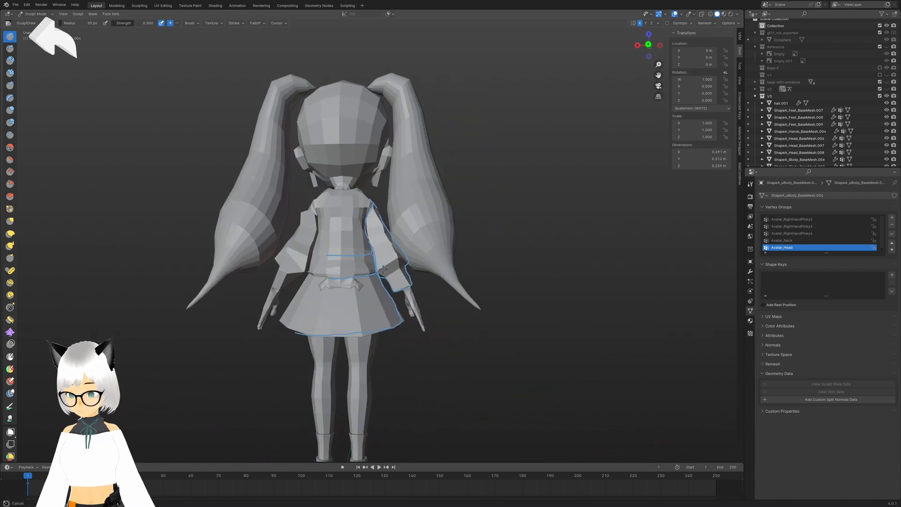
pyautogui.moveTo(382, 269); pyautogui.dragTo(339, 258, button='middle')
pyautogui.scroll(3, 365, 217)
pyautogui.moveTo(387, 228); pyautogui.dragTo(372, 187, button='middle')
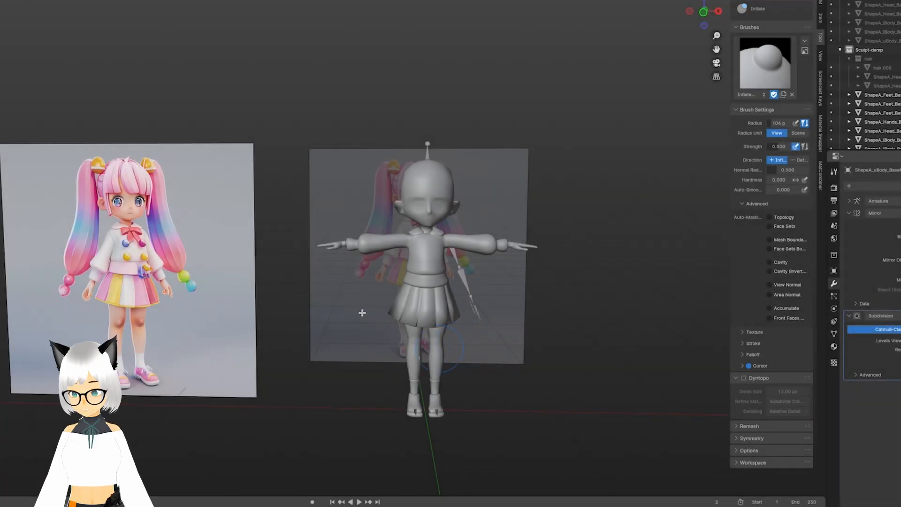
# Inspect the edge loops where the puffed sleeve meets its cuff, using X-ray in Edit Mode.
pyautogui.scroll(5, 352, 307)
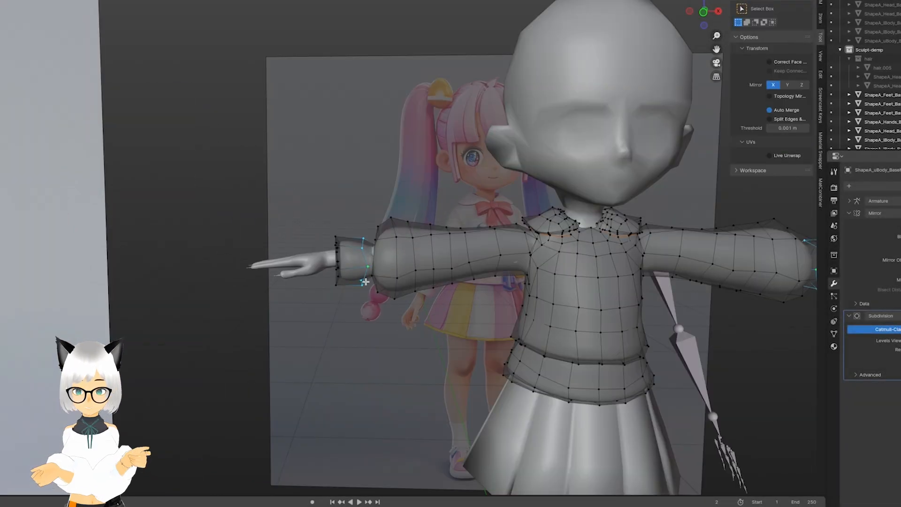
pyautogui.rightClick(416, 368)
pyautogui.click(416, 368)
pyautogui.scroll(4, 397, 348)
pyautogui.hotkey('alt', 'z')
pyautogui.moveTo(441, 346); pyautogui.dragTo(444, 311, button='middle')
pyautogui.keyDown('alt'); pyautogui.click(501, 340); pyautogui.keyUp('alt')
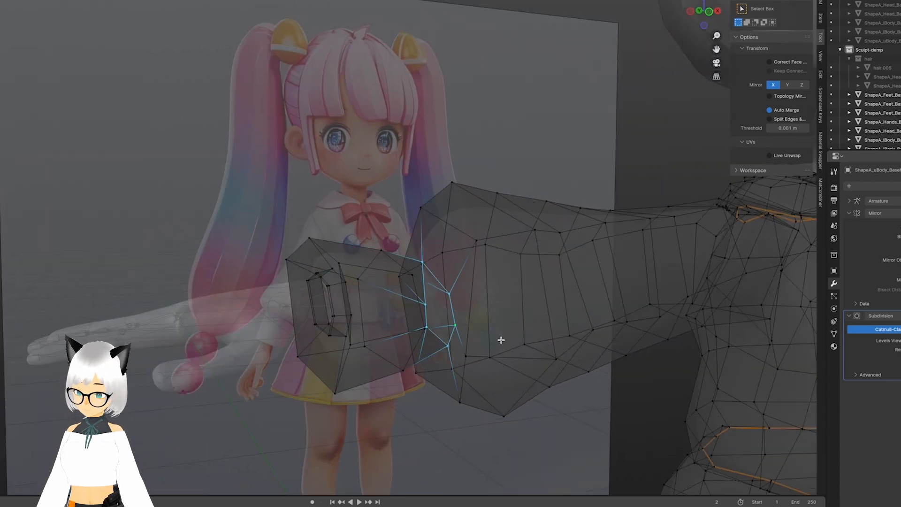
pyautogui.rightClick(501, 339)
pyautogui.click(501, 339)
pyautogui.press('z')
pyautogui.hotkey('alt', 'z')
pyautogui.moveTo(501, 339); pyautogui.dragTo(462, 339, button='middle')
# Add a loop cut to the cuff where it meets the puffed sleeve and scale the new loop.
pyautogui.hotkey('ctrl', 'r')
pyautogui.click(416, 296)
pyautogui.rightClick(416, 295)
pyautogui.press('s')
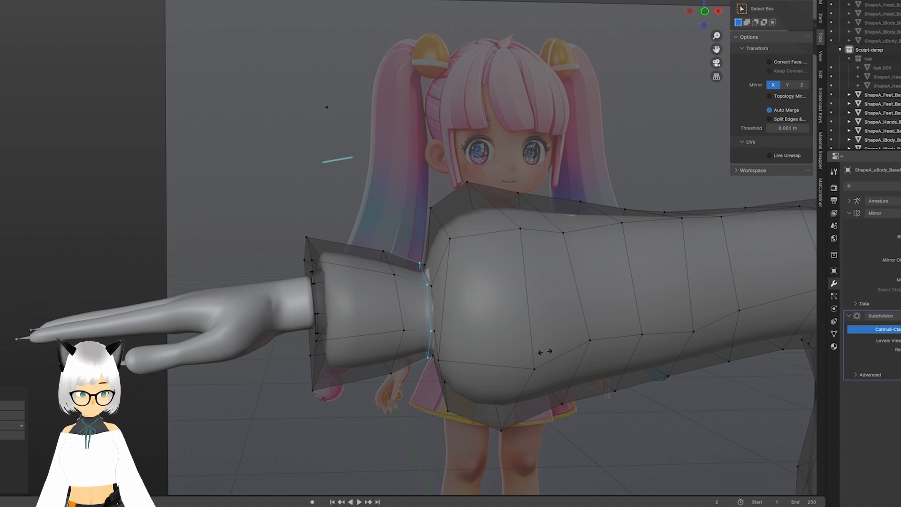
pyautogui.click(548, 351)
# Slide the new edge loop along the cuff, away from the puffed sleeve toward the hand.
pyautogui.press('g')
pyautogui.press('g')
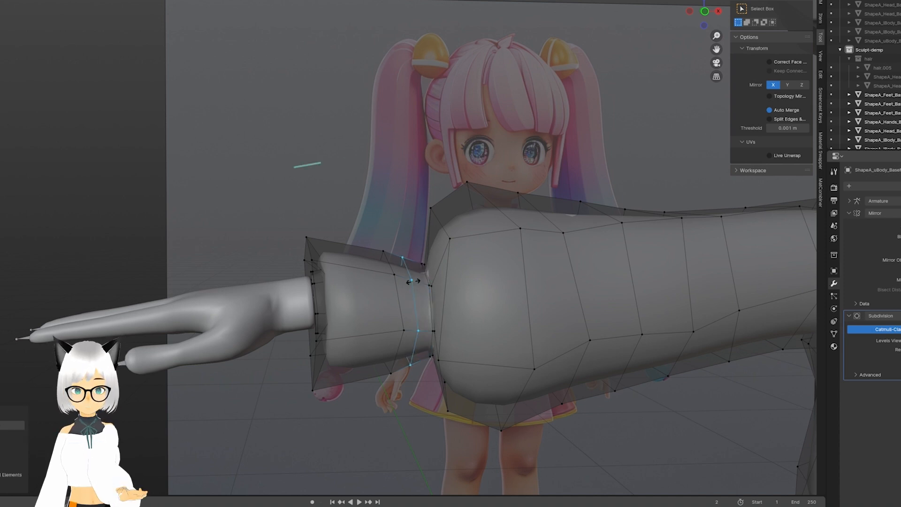
pyautogui.click(440, 293)
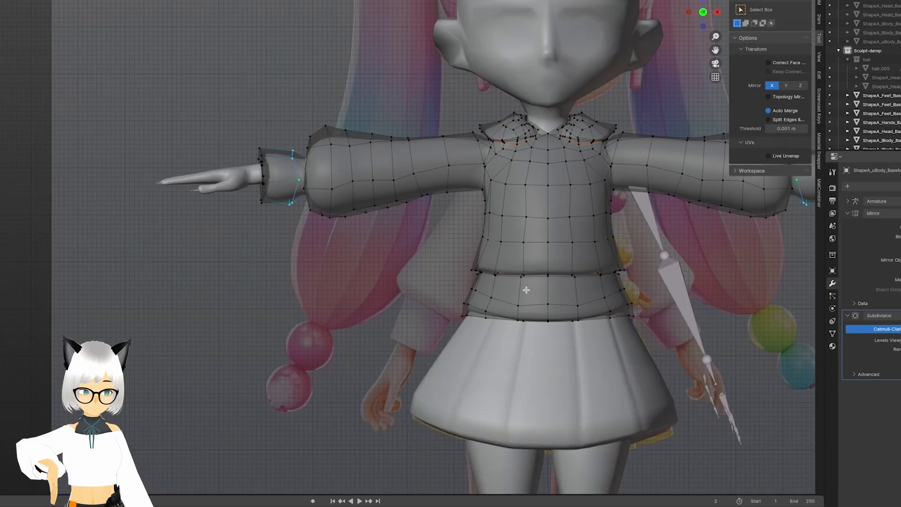
# Select the edge loops around the waist seam of the top and smooth their vertices repeatedly.
pyautogui.scroll(5, 450, 270)
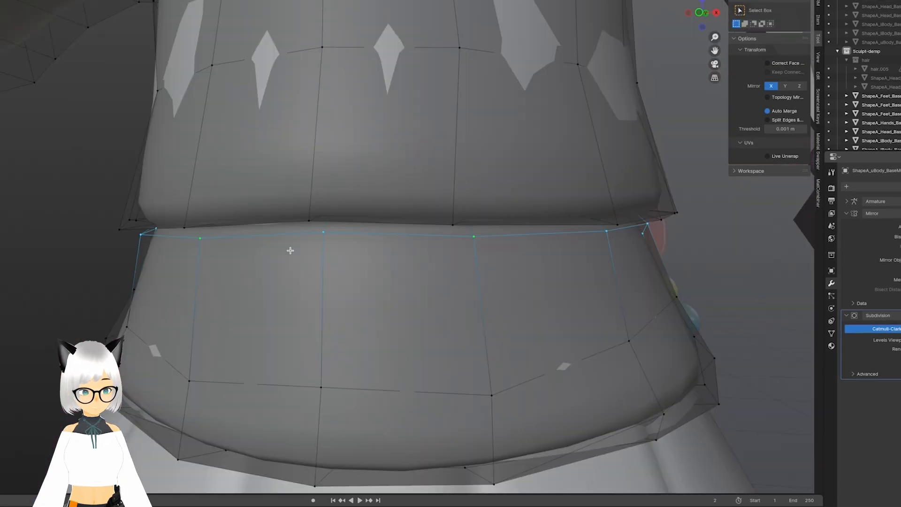
pyautogui.hotkey('alt', 'z')
pyautogui.keyDown('alt'); pyautogui.keyDown('shift'); pyautogui.click(343, 210); pyautogui.keyUp('shift'); pyautogui.keyUp('alt')
pyautogui.hotkey('alt', 'z')
pyautogui.press('KP_1')
pyautogui.rightClick(505, 304)
pyautogui.moveTo(509, 307)
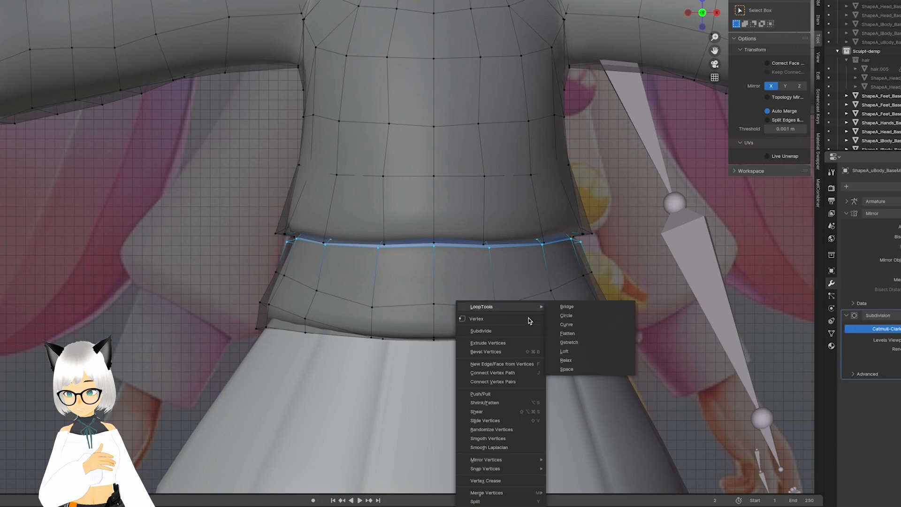
pyautogui.click(501, 440)
pyautogui.rightClick(519, 406)
pyautogui.click(519, 405)
pyautogui.rightClick(519, 405)
pyautogui.click(519, 405)
pyautogui.rightClick(519, 405)
pyautogui.click(519, 405)
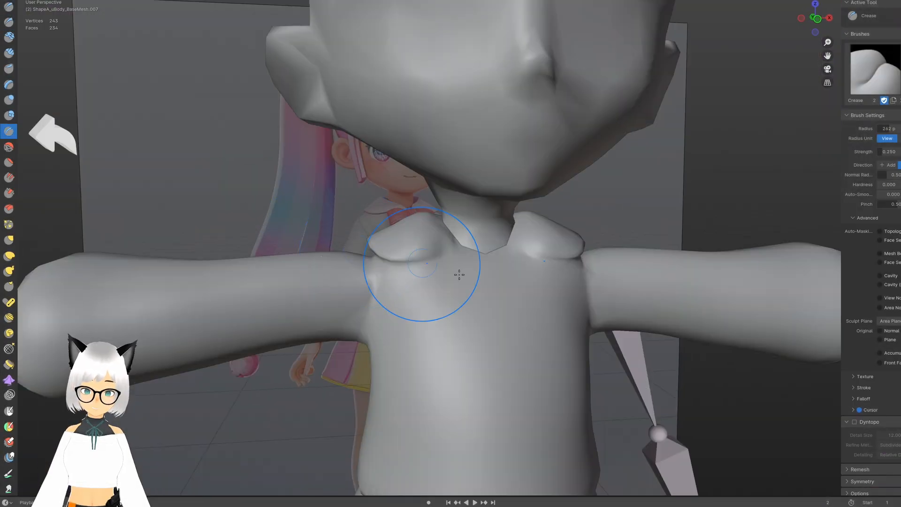
pyautogui.scroll(8, 441, 275)
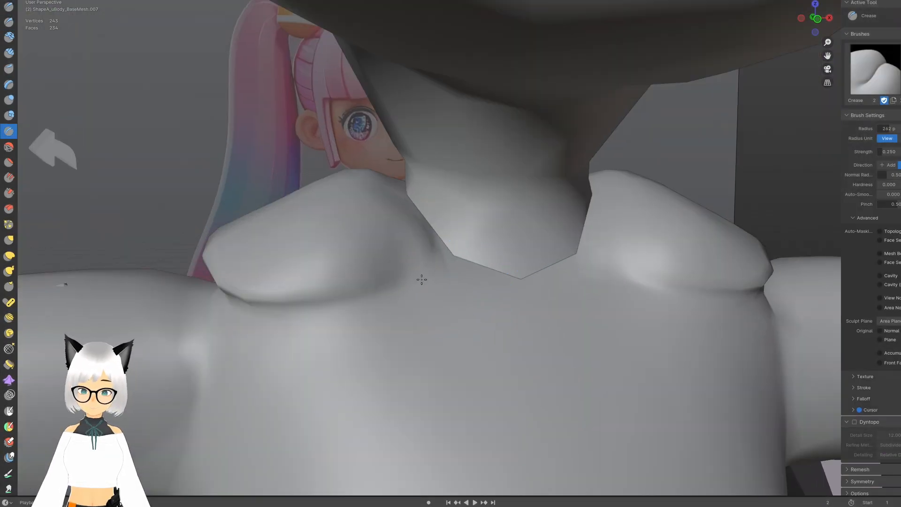
pyautogui.scroll(-8, 448, 271)
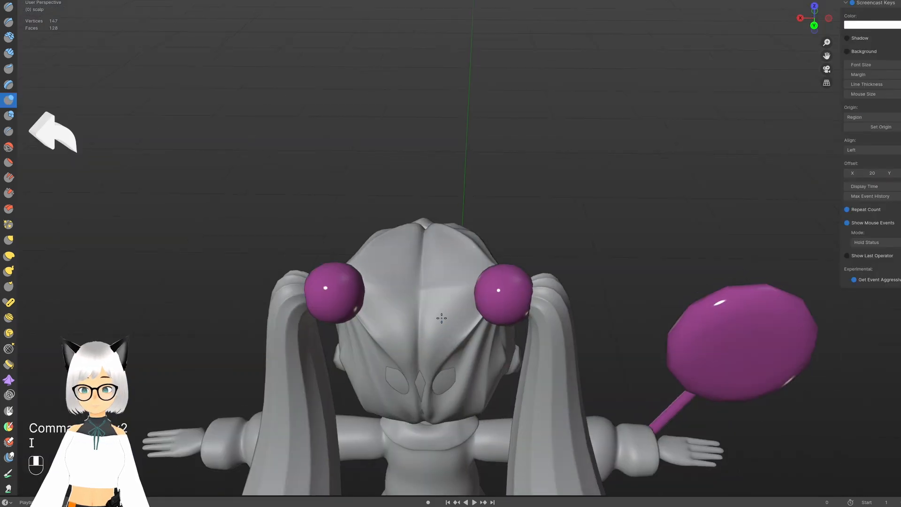
# Undo the last scalp stroke and reshape the side of the scalp beside the fringe with the Grab brush.
pyautogui.hotkey('ctrl', 'z')
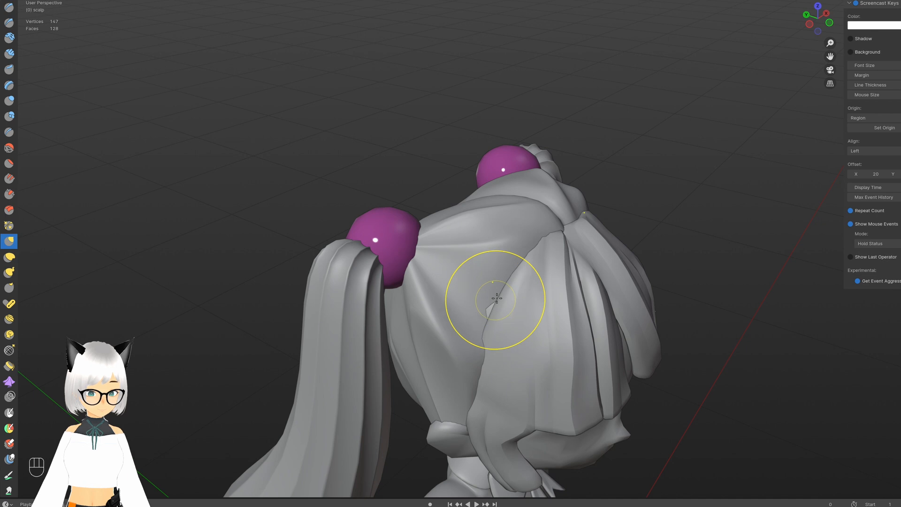
pyautogui.moveTo(497, 298); pyautogui.dragTo(488, 324)
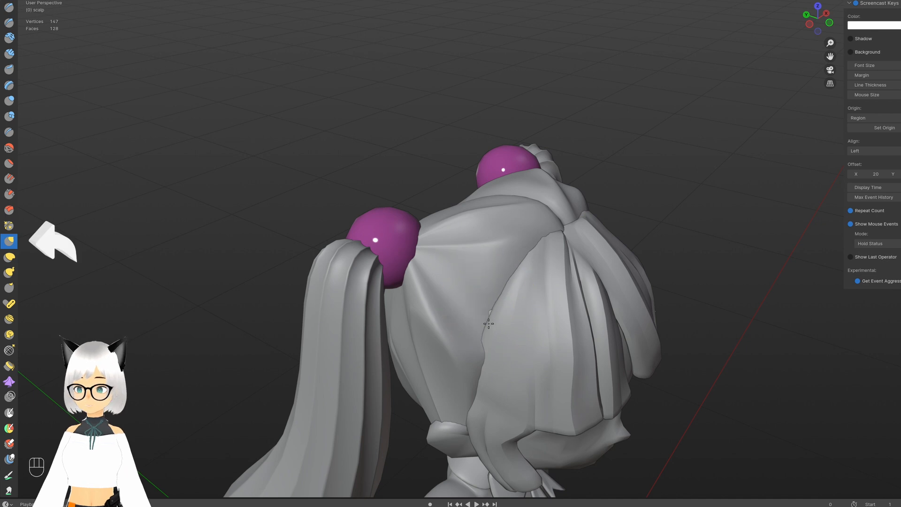
pyautogui.scroll(-3, 494, 298)
pyautogui.moveTo(491, 305); pyautogui.dragTo(507, 293, button='middle')
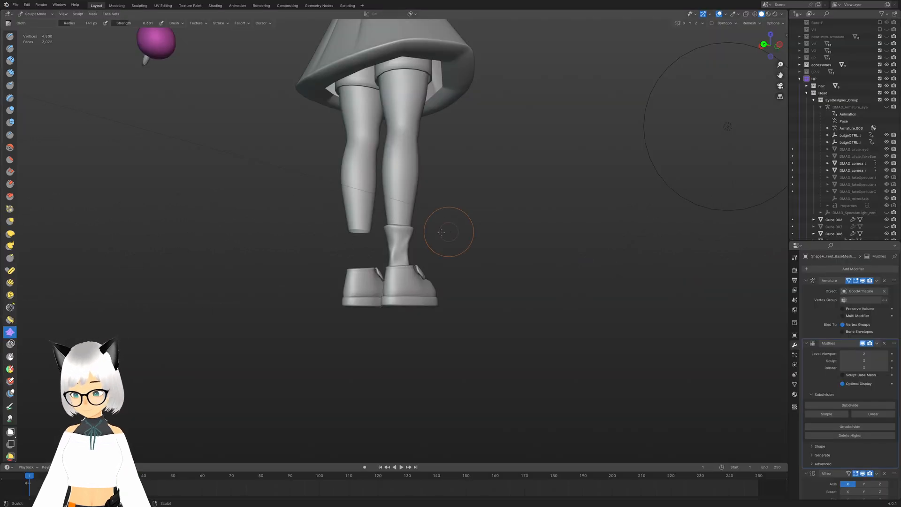
pyautogui.moveTo(441, 232); pyautogui.dragTo(386, 230, button='middle')
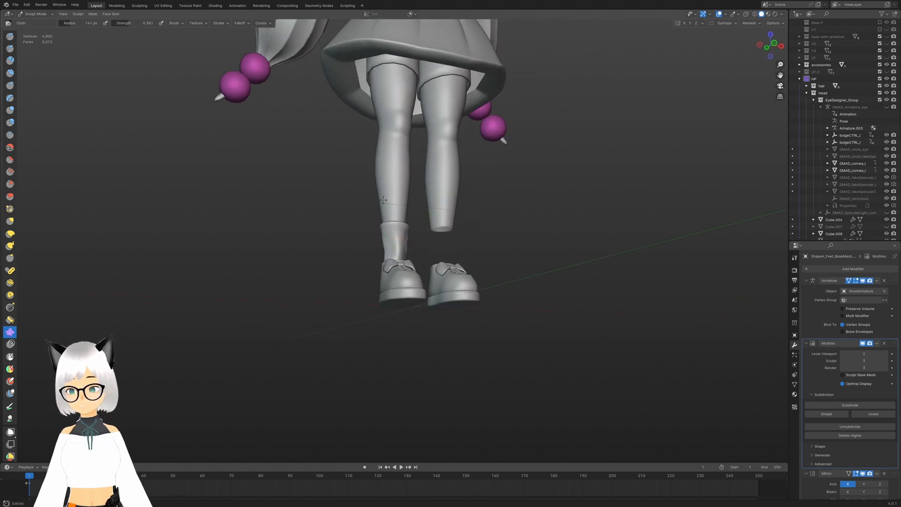
pyautogui.moveTo(422, 269); pyautogui.dragTo(384, 253, button='middle')
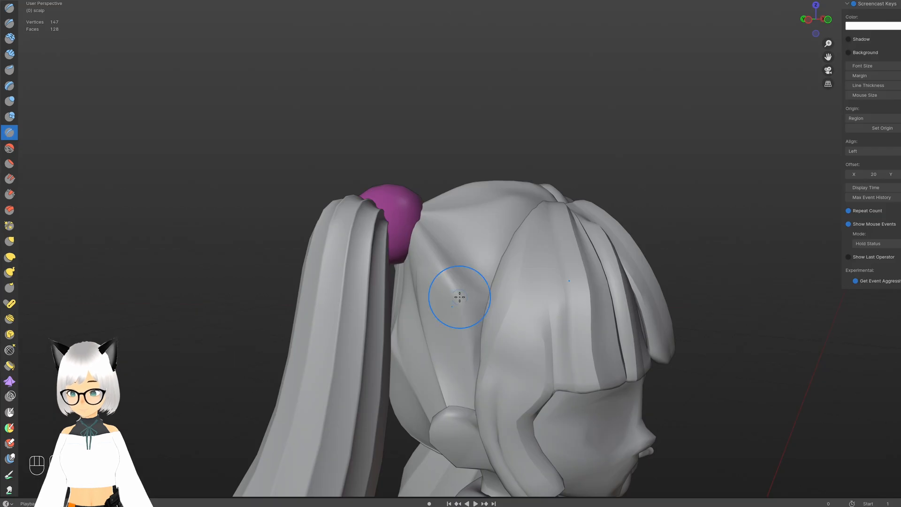
# Try a Crease brush stroke down the back of the scalp between the two hair ties, and undo it.
pyautogui.scroll(-7, 469, 357)
pyautogui.moveTo(480, 361); pyautogui.dragTo(405, 347, button='middle')
pyautogui.scroll(1, 404, 348)
pyautogui.scroll(3, 468, 325)
pyautogui.moveTo(404, 300)
pyautogui.mouseDown(button='middle')
pyautogui.moveTo(469, 325)
pyautogui.moveTo(513, 303)
pyautogui.mouseUp(button='middle')
pyautogui.moveTo(440, 300)
pyautogui.mouseDown()
pyautogui.moveTo(424, 308)
pyautogui.moveTo(429, 329)
pyautogui.mouseUp()
pyautogui.press('super+z')
pyautogui.press('super+z')
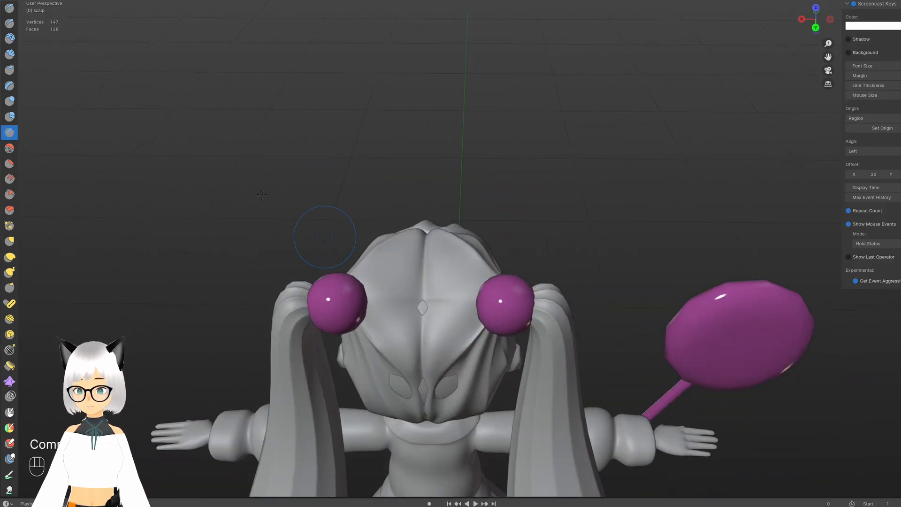
# Inflate the scalp along the centre line at the back of the head to cover the head surface poking through.
pyautogui.press('i')
pyautogui.moveTo(428, 331); pyautogui.dragTo(431, 300, button='middle')
pyautogui.moveTo(432, 324); pyautogui.dragTo(469, 261)
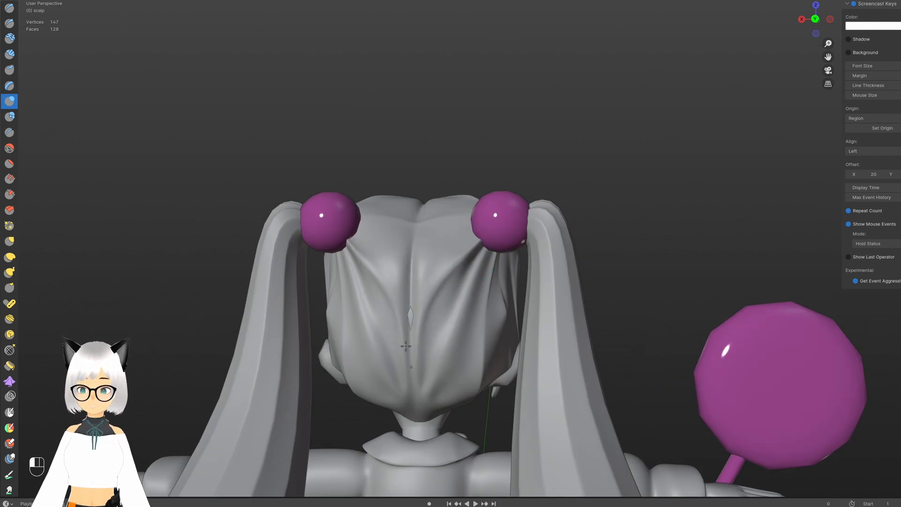
pyautogui.moveTo(404, 317); pyautogui.dragTo(407, 291)
pyautogui.scroll(-1, 412, 323)
pyautogui.moveTo(419, 350); pyautogui.dragTo(427, 319, button='middle')
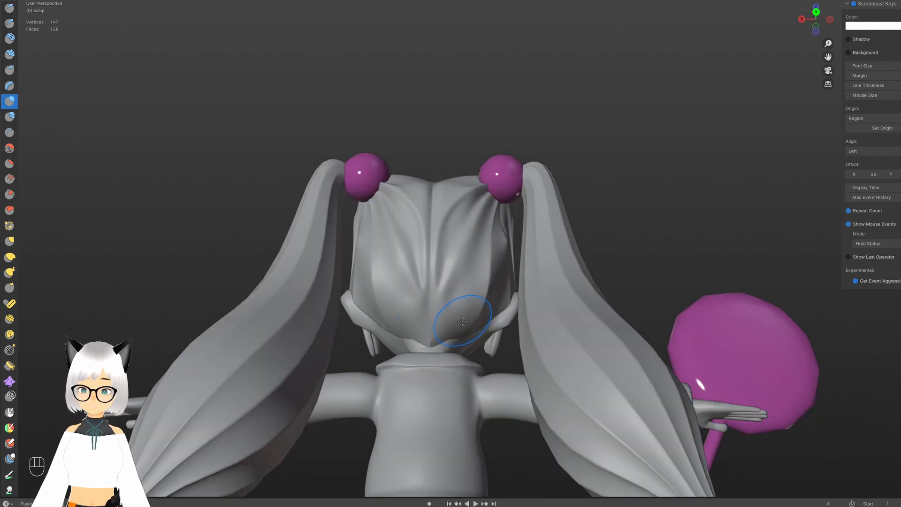
# Smooth the lower back of the scalp above the nape and check the hair from several angles.
pyautogui.scroll(-5, 457, 331)
pyautogui.moveTo(455, 354); pyautogui.dragTo(450, 330, button='middle')
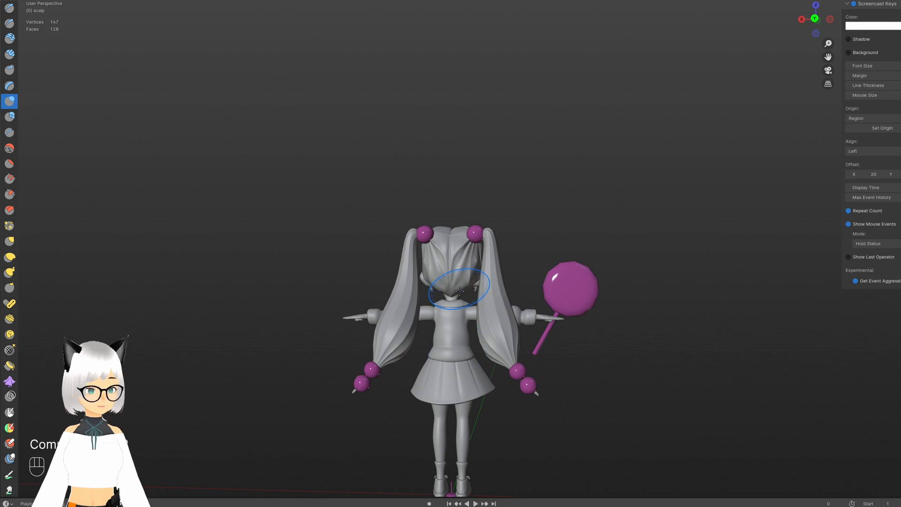
pyautogui.scroll(2, 489, 289)
pyautogui.scroll(5, 489, 290)
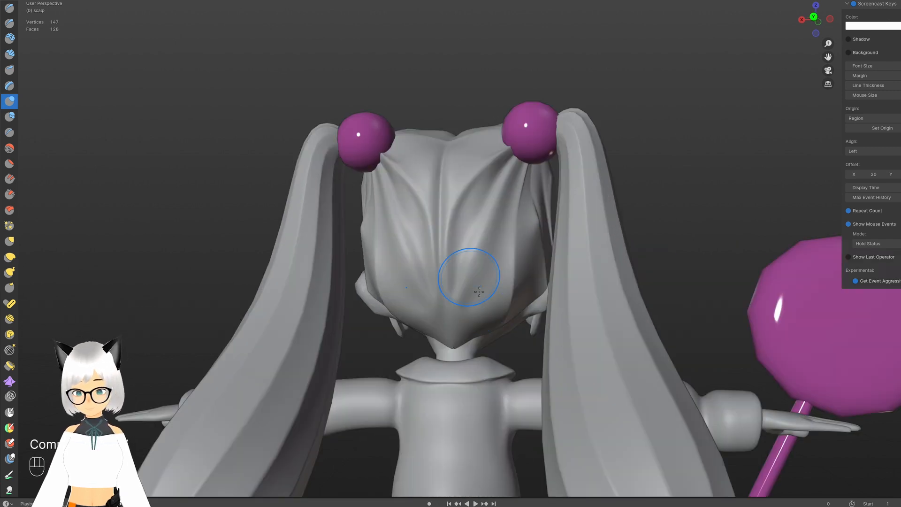
pyautogui.moveTo(470, 303)
pyautogui.keyDown('shift'); pyautogui.mouseDown()
pyautogui.moveTo(456, 294)
pyautogui.moveTo(470, 292)
pyautogui.mouseUp(); pyautogui.keyUp('shift')
pyautogui.scroll(-5, 478, 295)
pyautogui.moveTo(495, 308); pyautogui.dragTo(506, 321, button='middle')
pyautogui.scroll(5, 506, 321)
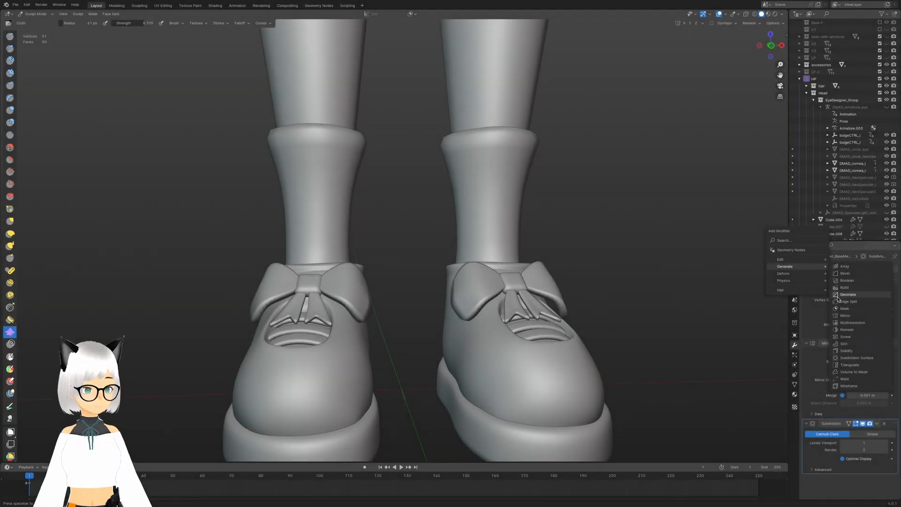
# Add a Multiresolution modifier to the sock mesh and subdivide it twice.
pyautogui.click(847, 323)
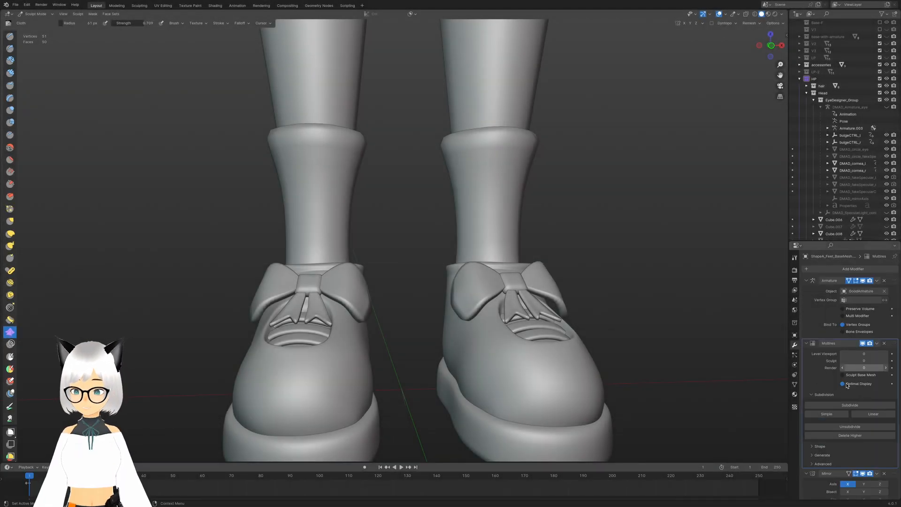
pyautogui.click(849, 406)
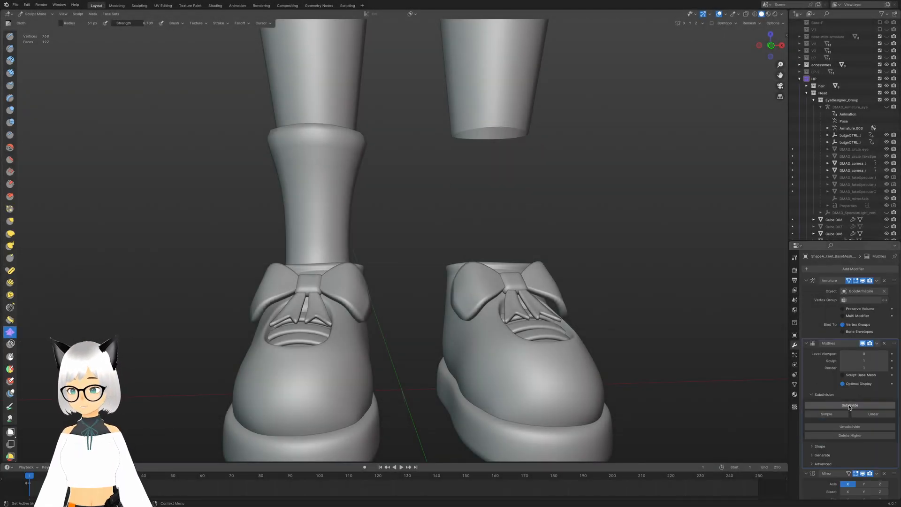
pyautogui.click(849, 405)
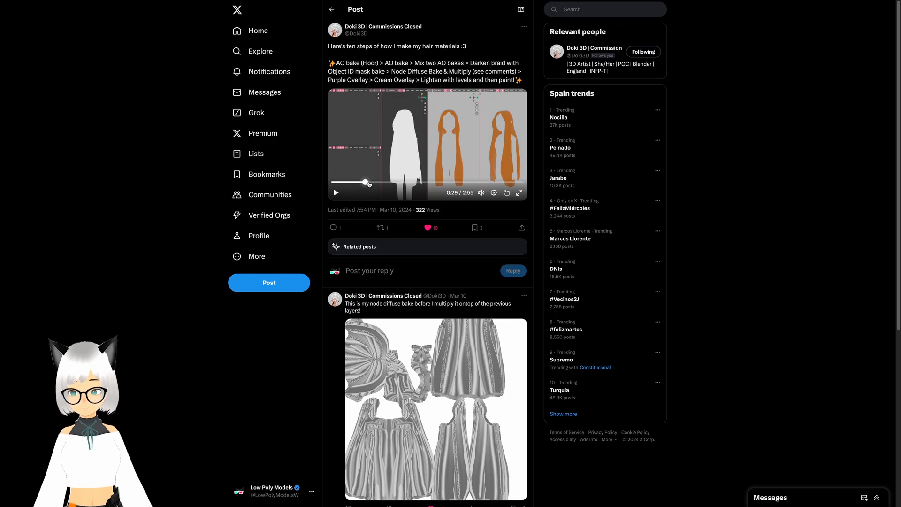
# Switch to the X post about making hair materials and skip ahead in its video.
pyautogui.moveTo(370, 184); pyautogui.dragTo(493, 187)
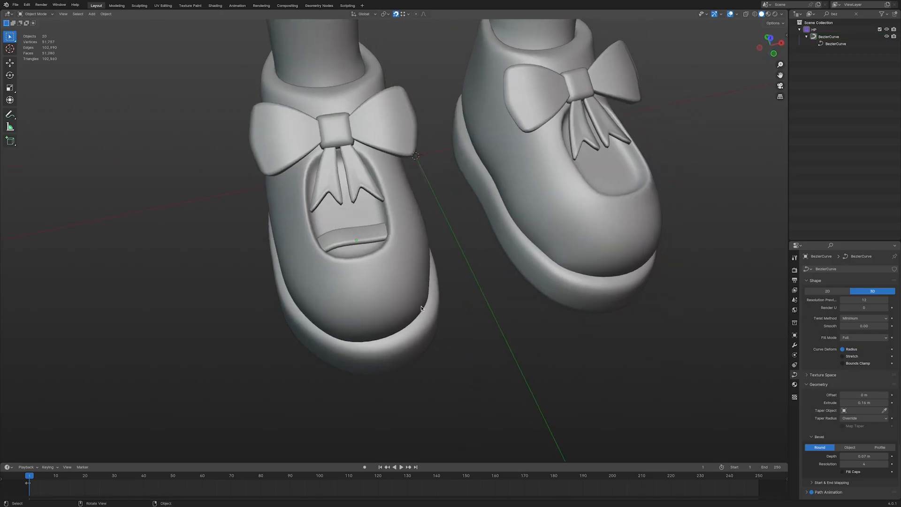
# Select the strap curve across the shoe opening and open the list of modifiers to add to it.
pyautogui.click(379, 238)
pyautogui.click(794, 345)
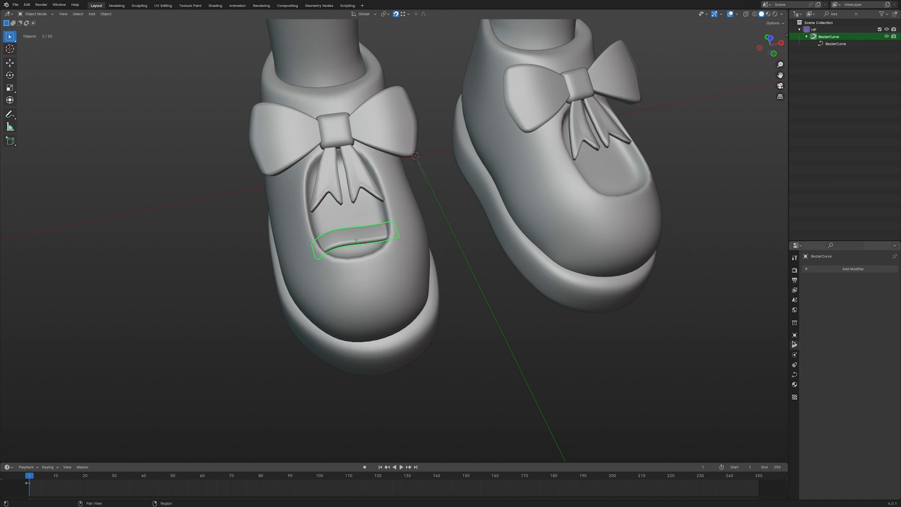
pyautogui.click(832, 269)
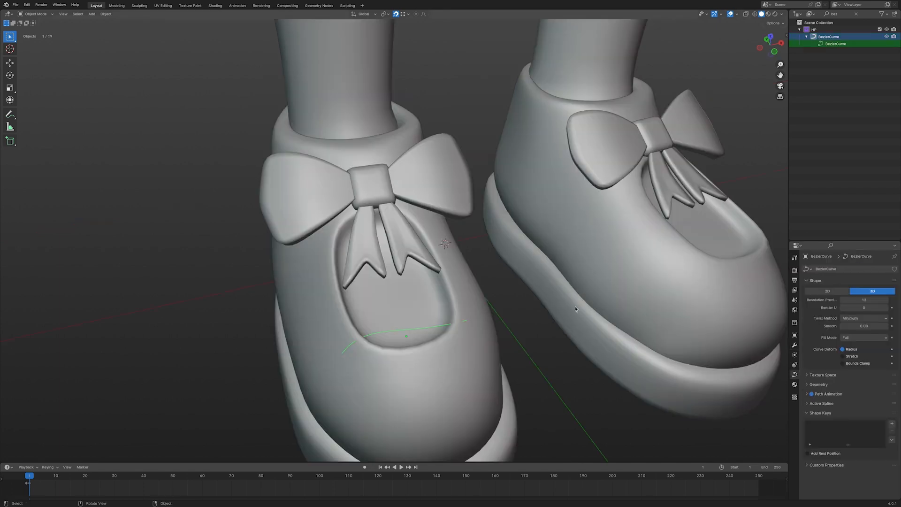
# Give the curve across the shoe opening a 0.14 m extrusion and 0.07 m bevel depth, and rotate it about the Z axis.
pyautogui.click(416, 330)
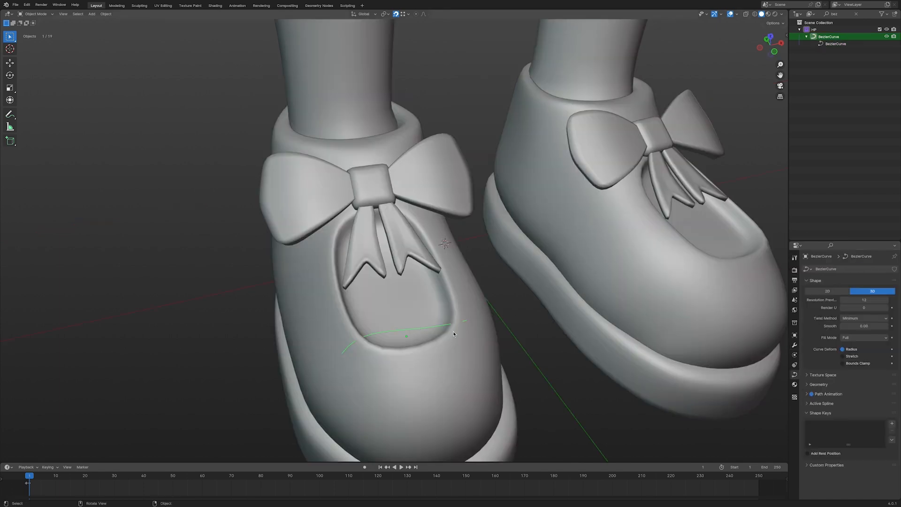
pyautogui.click(807, 384)
pyautogui.scroll(-3, 835, 389)
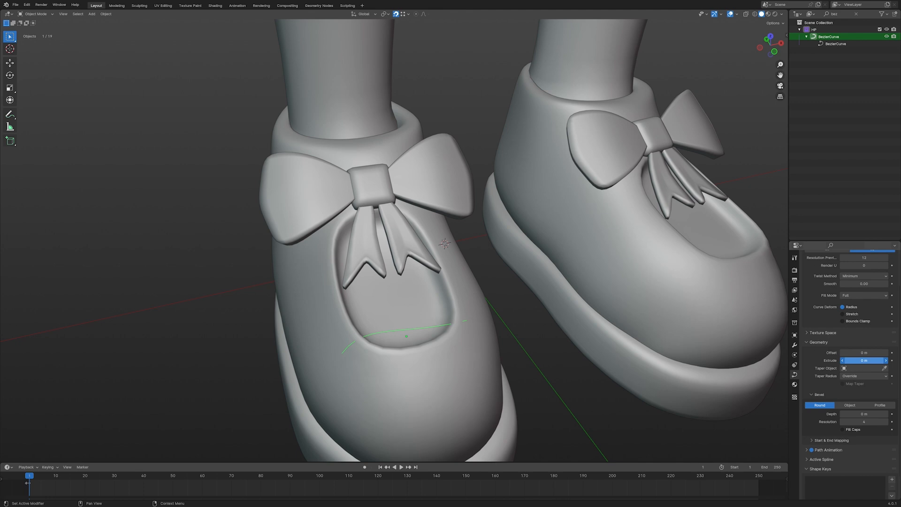
pyautogui.moveTo(863, 360); pyautogui.dragTo(896, 388)
pyautogui.scroll(-2, 886, 388)
pyautogui.press('r')
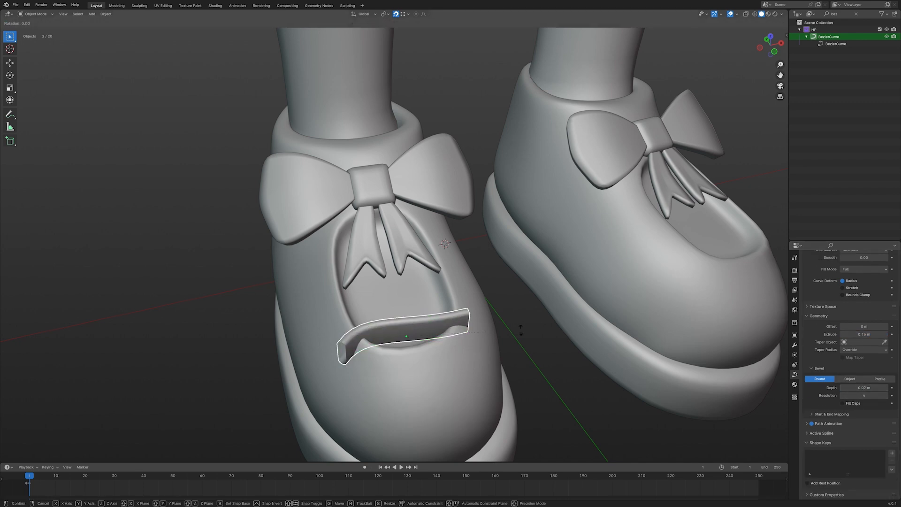
pyautogui.press('z')
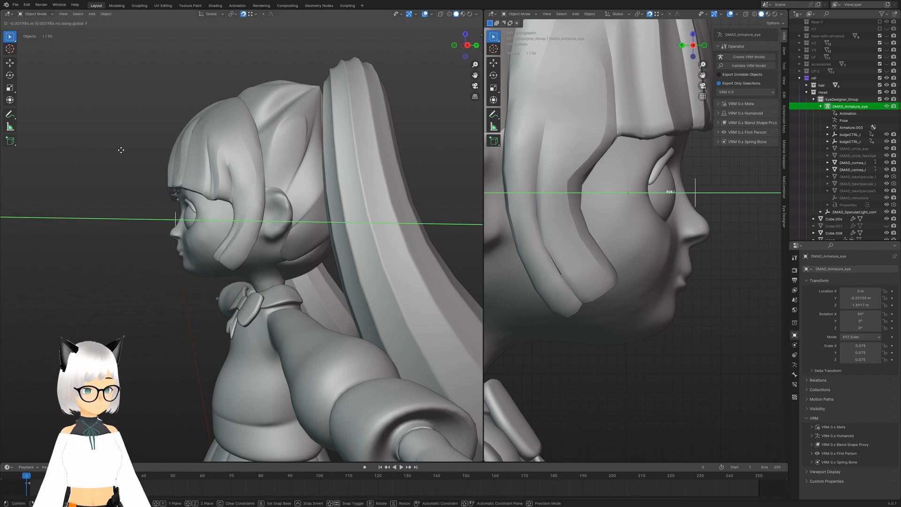
# Try raising the eye armature along the Z axis, and undo the move.
pyautogui.press('z')
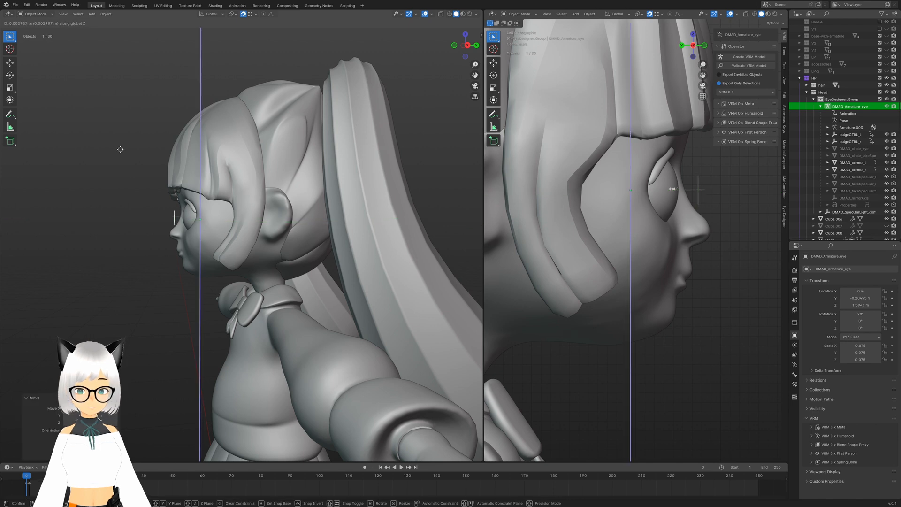
pyautogui.click(121, 150)
pyautogui.moveTo(121, 150); pyautogui.dragTo(207, 159, button='middle')
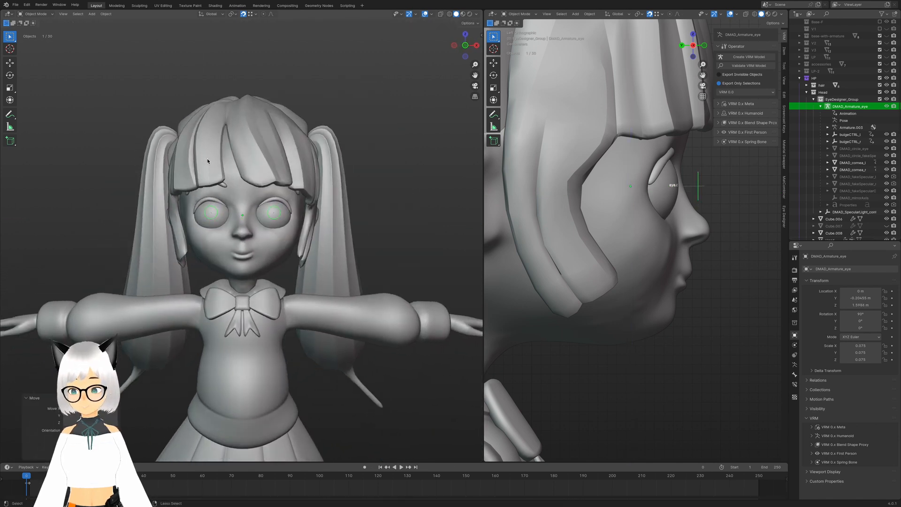
pyautogui.hotkey('ctrl', 'z')
# Move the eye armature forward along the Y axis to about -0.207 m and check the eyes' fit in the face.
pyautogui.press('g')
pyautogui.press('y')
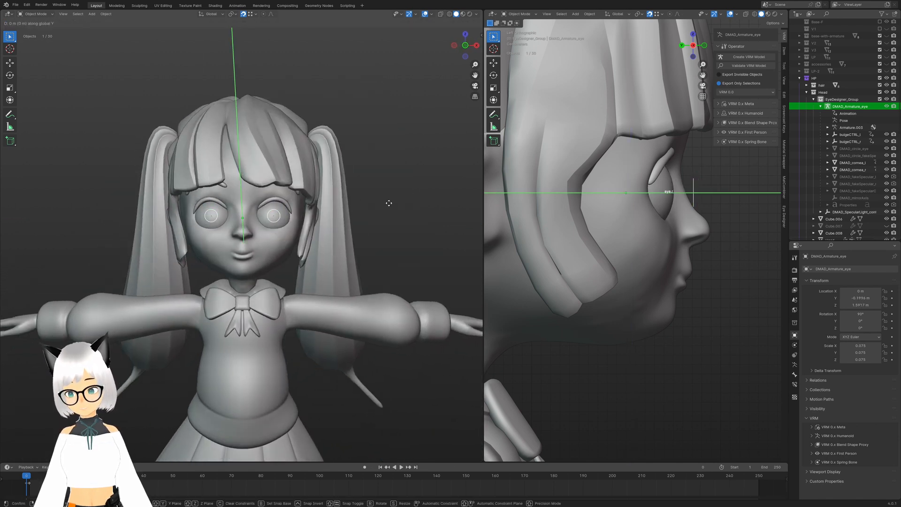
pyautogui.click(405, 186)
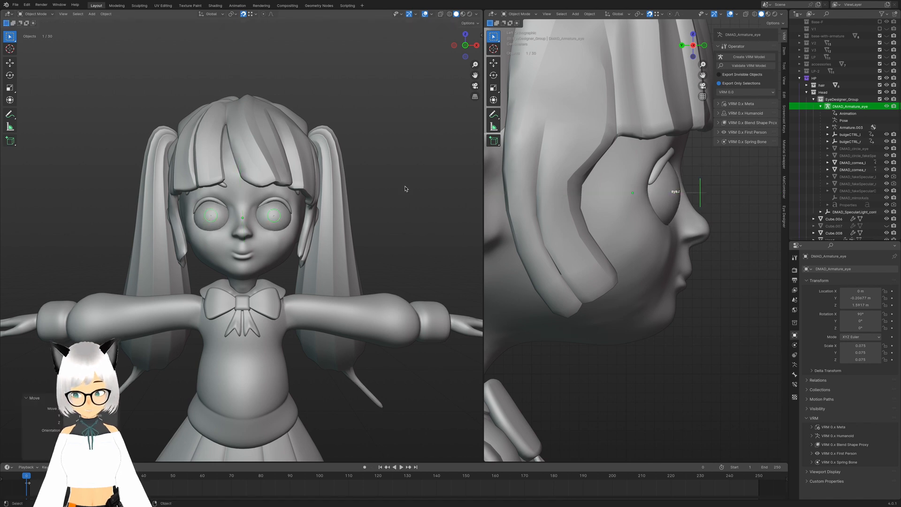
pyautogui.scroll(-6, 405, 188)
pyautogui.click(404, 188)
pyautogui.moveTo(404, 189); pyautogui.dragTo(329, 197, button='middle')
pyautogui.scroll(4, 329, 196)
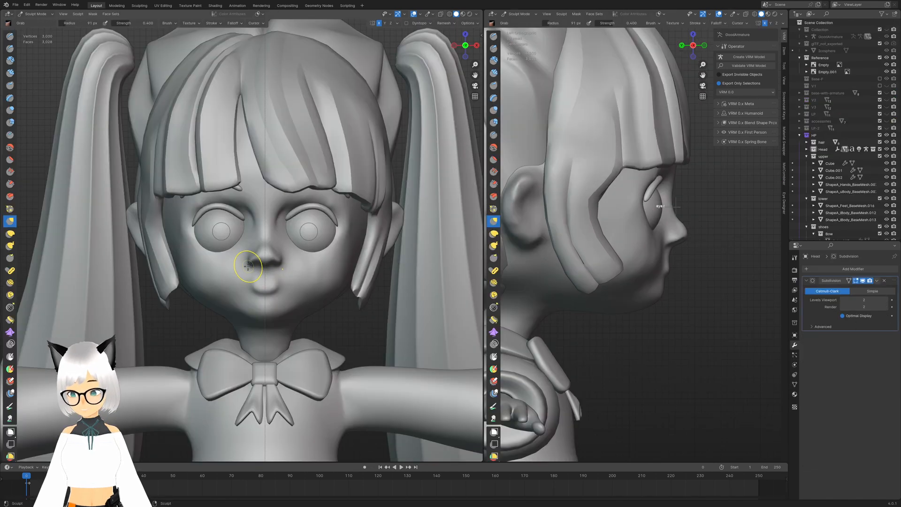
# Reshape the cheek beside the nose with the Grab brush and define the side of the nose with Draw Sharp.
pyautogui.moveTo(250, 264); pyautogui.dragTo(252, 260)
pyautogui.moveTo(251, 260); pyautogui.dragTo(250, 261)
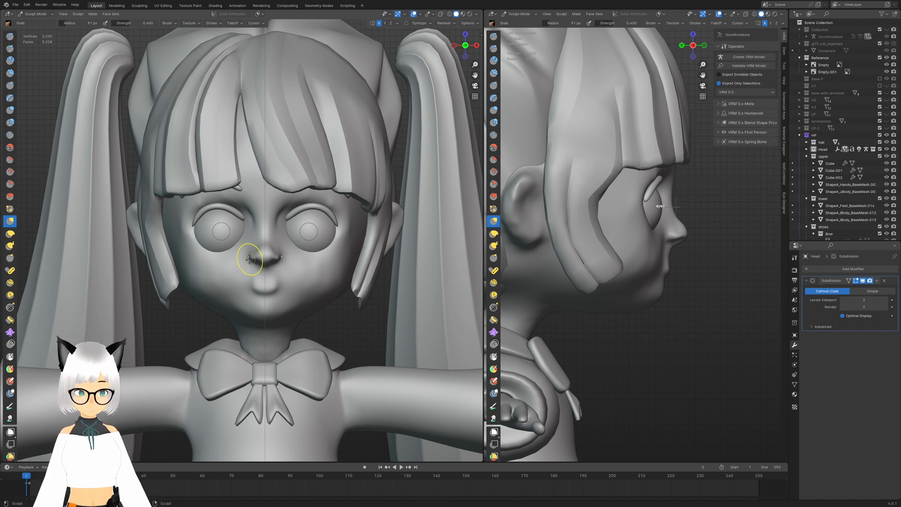
pyautogui.click(10, 49)
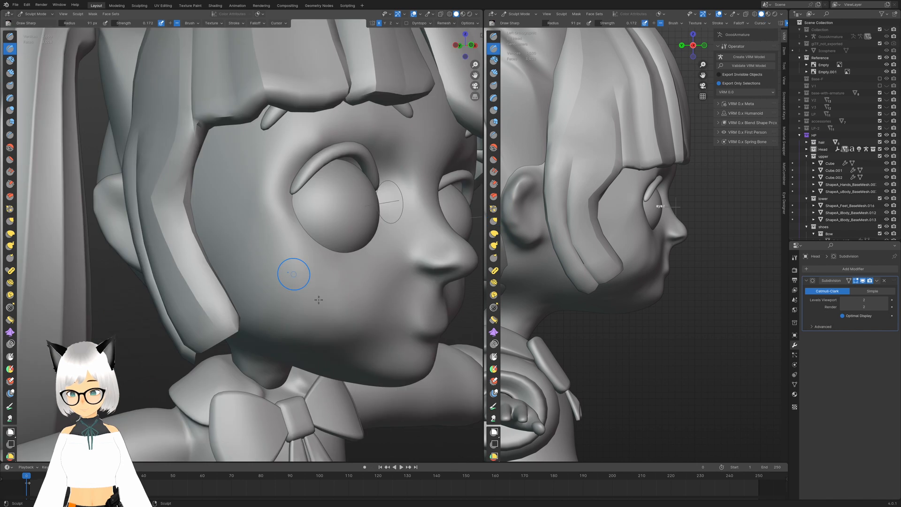
pyautogui.moveTo(294, 271); pyautogui.dragTo(263, 263, button='middle')
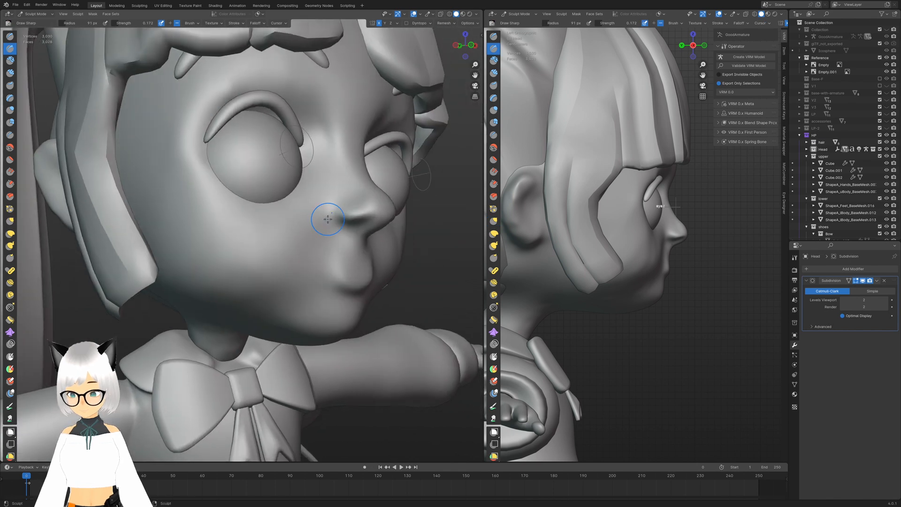
pyautogui.moveTo(320, 228); pyautogui.dragTo(321, 230)
pyautogui.moveTo(318, 211); pyautogui.dragTo(323, 210)
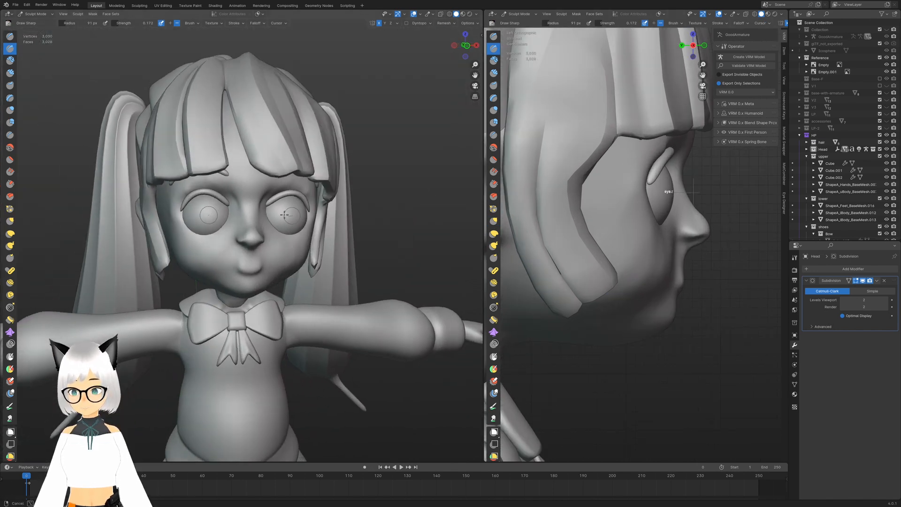
# Check the eyes' fit in the head from the front and side, and undo the last two actions.
pyautogui.scroll(5, 284, 215)
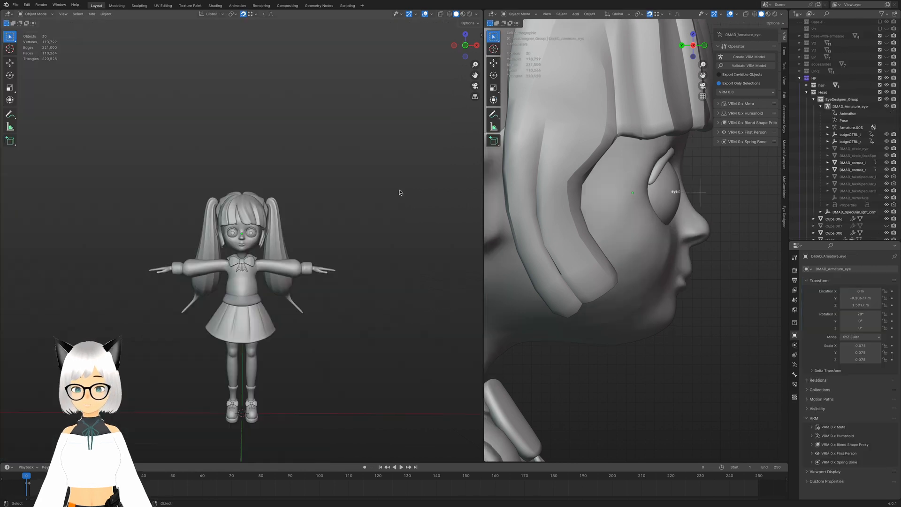
pyautogui.moveTo(398, 193); pyautogui.dragTo(328, 196, button='middle')
pyautogui.scroll(3, 328, 195)
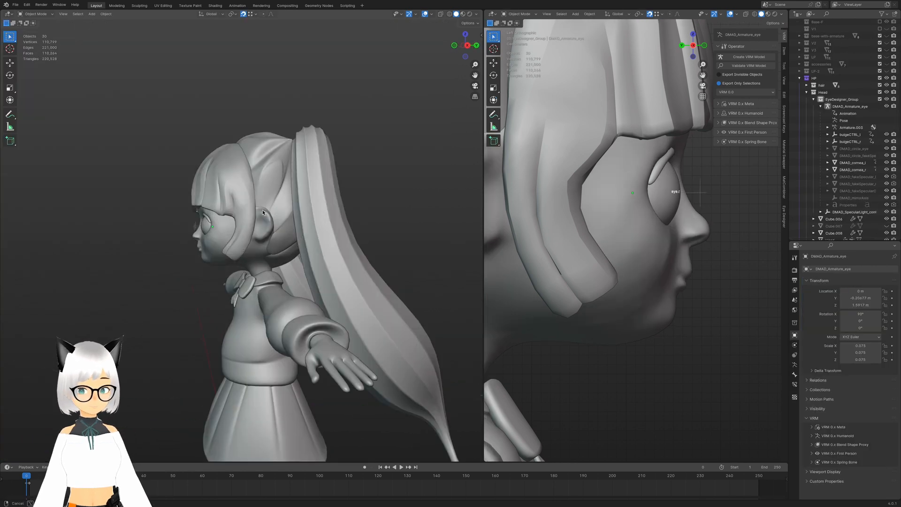
pyautogui.scroll(-2, 256, 210)
pyautogui.scroll(3, 256, 210)
pyautogui.hotkey('ctrl', 'z')
pyautogui.hotkey('ctrl', 'z')
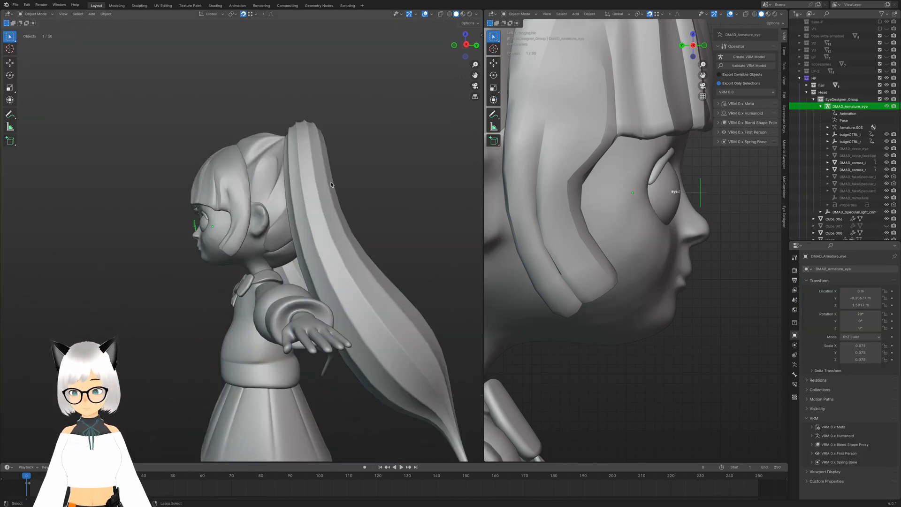
pyautogui.moveTo(331, 184); pyautogui.dragTo(409, 192, button='middle')
# Select the head mesh and save the file.
pyautogui.click(231, 243)
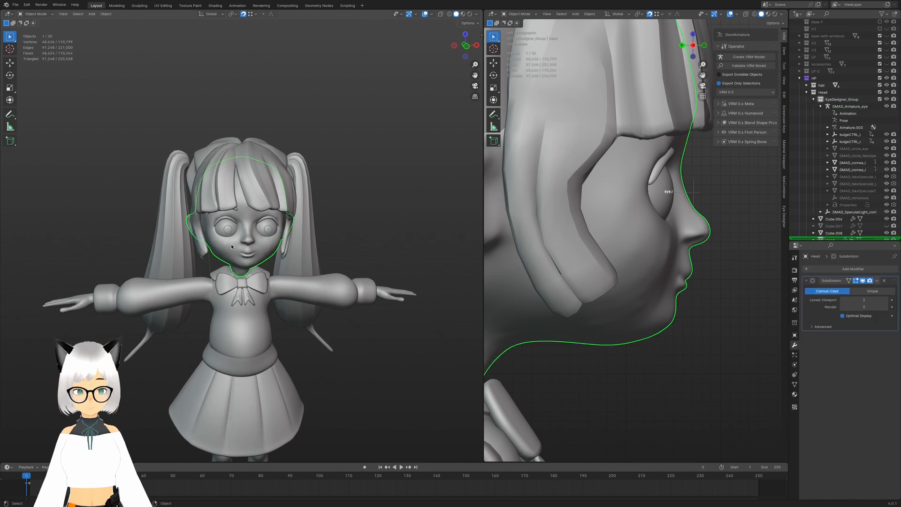
pyautogui.moveTo(230, 243); pyautogui.dragTo(237, 235, button='middle')
pyautogui.hotkey('ctrl', 's')
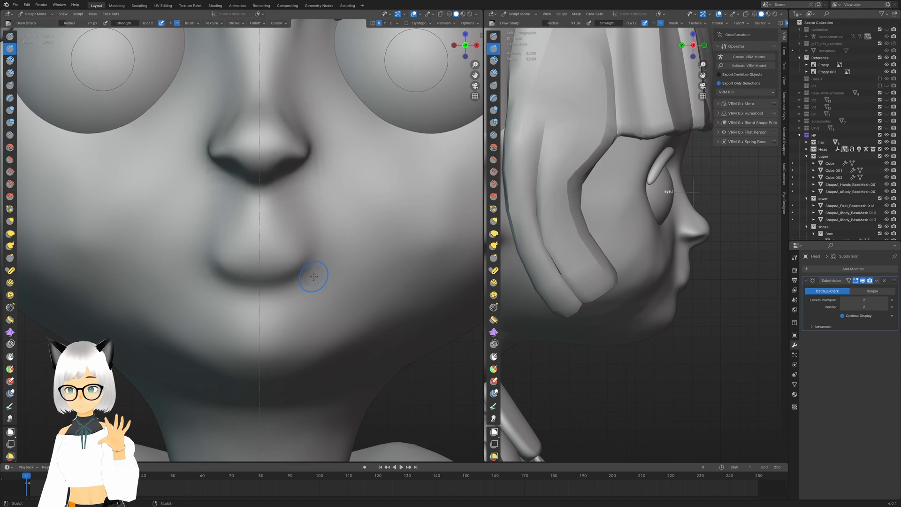
# Try adding an edge loop through the lips and around the head mesh.
pyautogui.press('Tab')
pyautogui.hotkey('alt', 'z')
pyautogui.hotkey('alt', 'z')
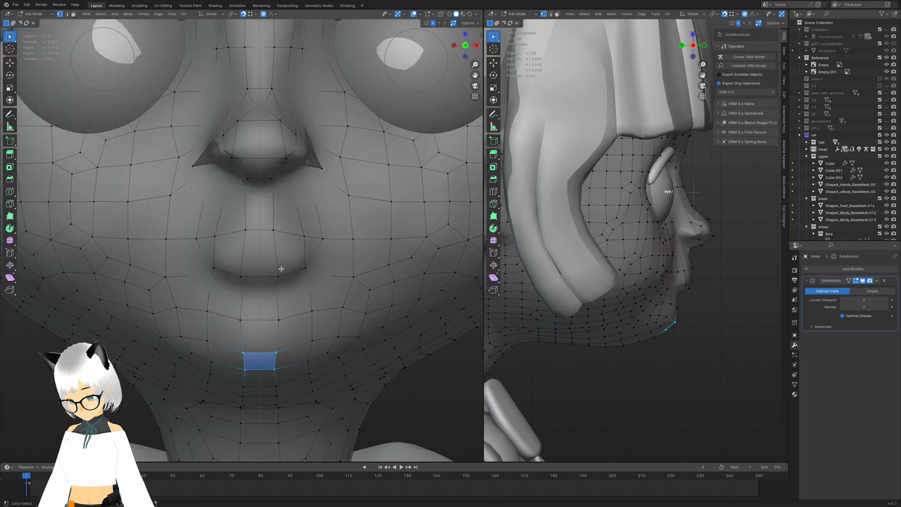
pyautogui.moveTo(282, 268); pyautogui.dragTo(275, 247, button='middle')
pyautogui.scroll(-4, 336, 277)
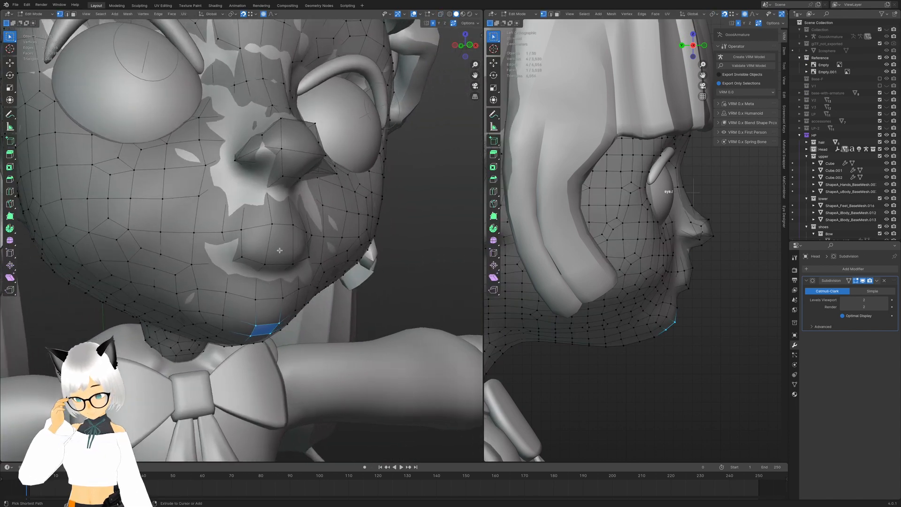
pyautogui.hotkey('ctrl', 'r')
pyautogui.click(273, 246)
pyautogui.click(274, 247)
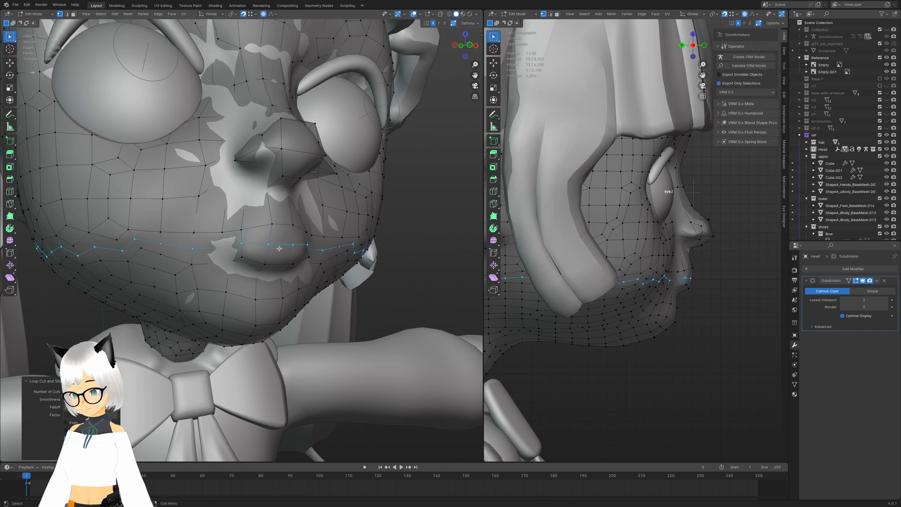
# Check the face in Sculpt Mode and undo the loop cut through the lips.
pyautogui.press('Tab')
pyautogui.scroll(-5, 266, 281)
pyautogui.scroll(-6, 268, 280)
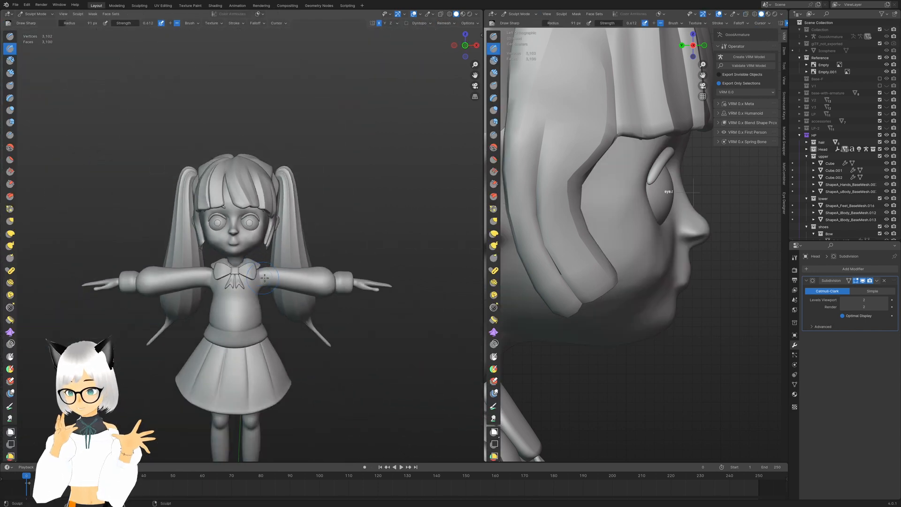
pyautogui.press('Tab')
pyautogui.hotkey('ctrl', 'z')
pyautogui.scroll(5, 269, 291)
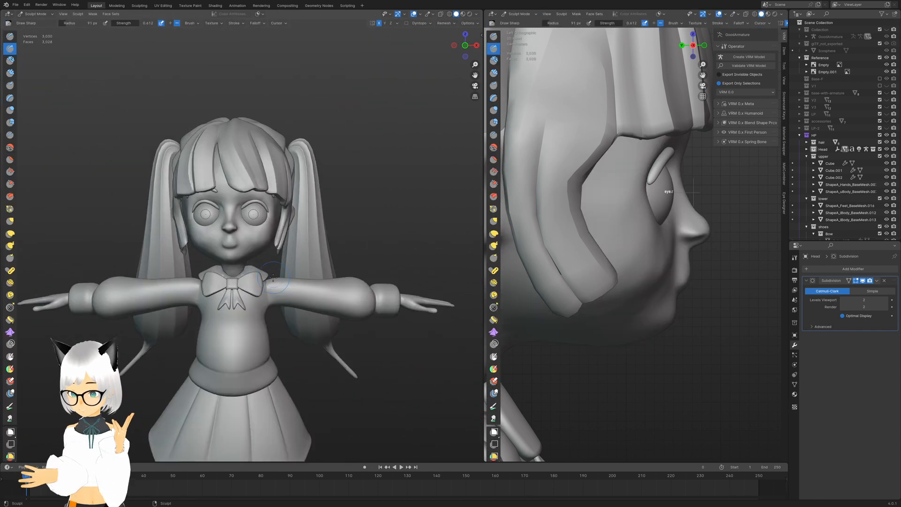
# Subdivide the vertical edge at each corner of the mouth on the head mesh.
pyautogui.scroll(4, 216, 286)
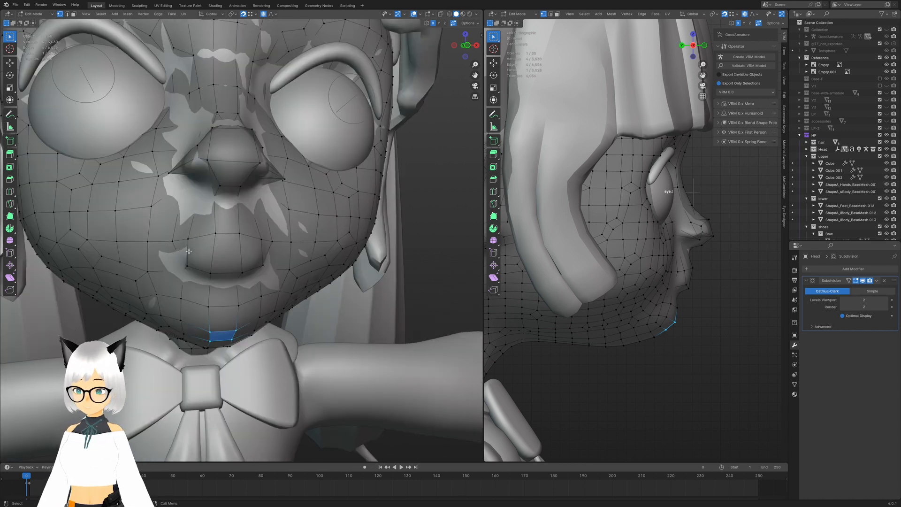
pyautogui.press('2')
pyautogui.click(188, 249)
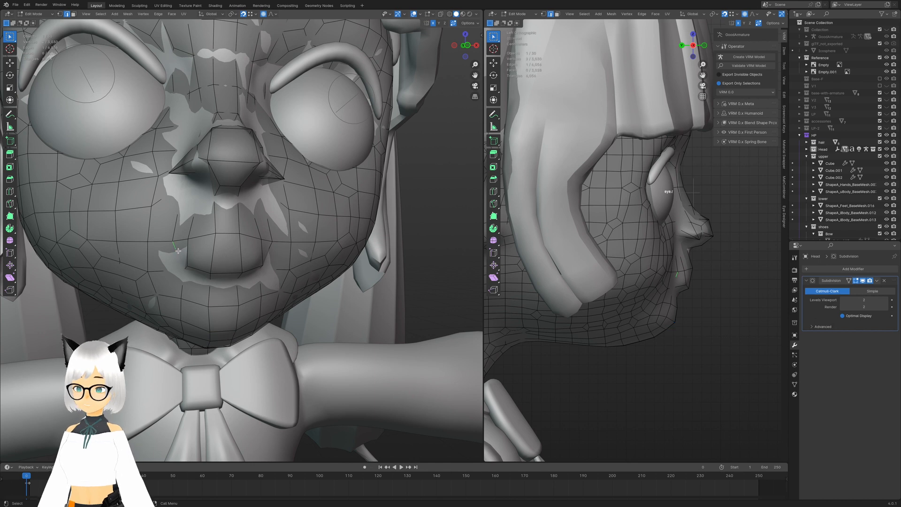
pyautogui.moveTo(231, 262); pyautogui.dragTo(254, 261, button='middle')
pyautogui.keyDown('shift'); pyautogui.click(244, 257); pyautogui.keyUp('shift')
pyautogui.rightClick(253, 268)
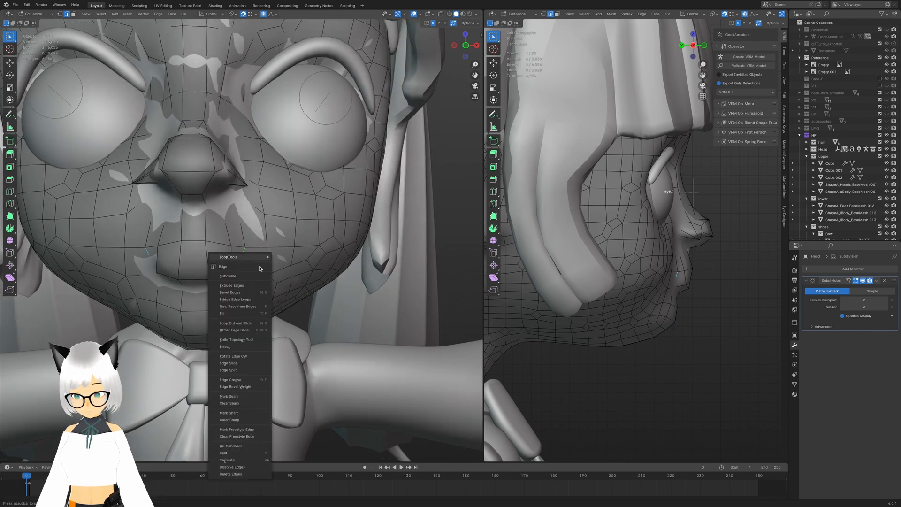
pyautogui.click(255, 277)
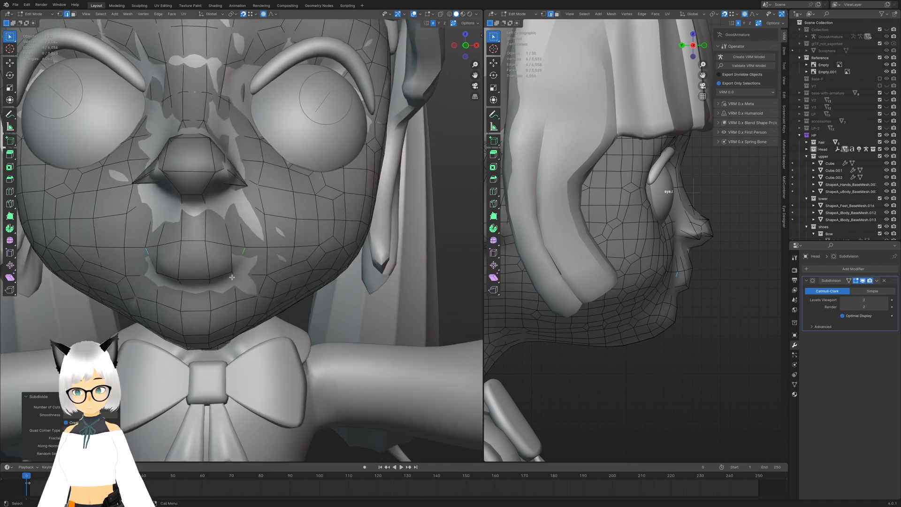
# Connect the vertices at the two mouth corners with a line of edges across the lips.
pyautogui.press('1')
pyautogui.hotkey('alt', 'z')
pyautogui.hotkey('alt', 'z')
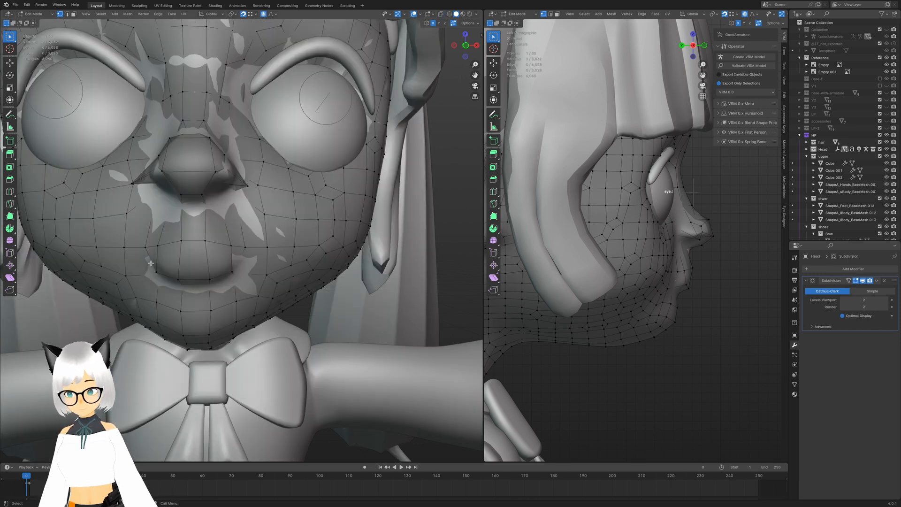
pyautogui.hotkey('alt', 'z')
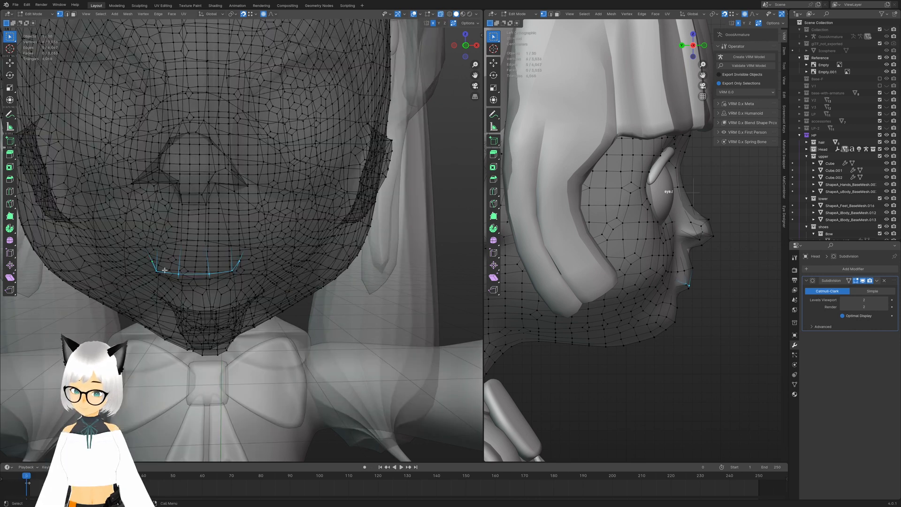
pyautogui.hotkey('alt', 'z')
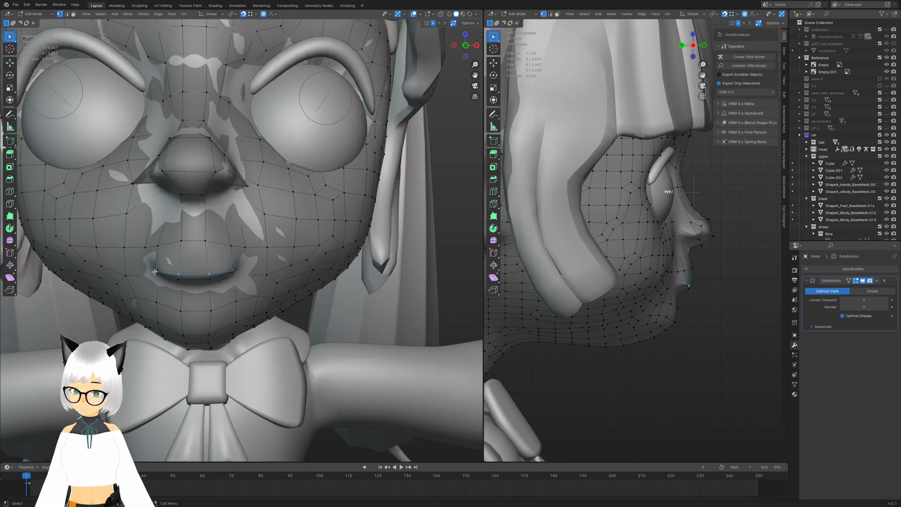
pyautogui.click(176, 271)
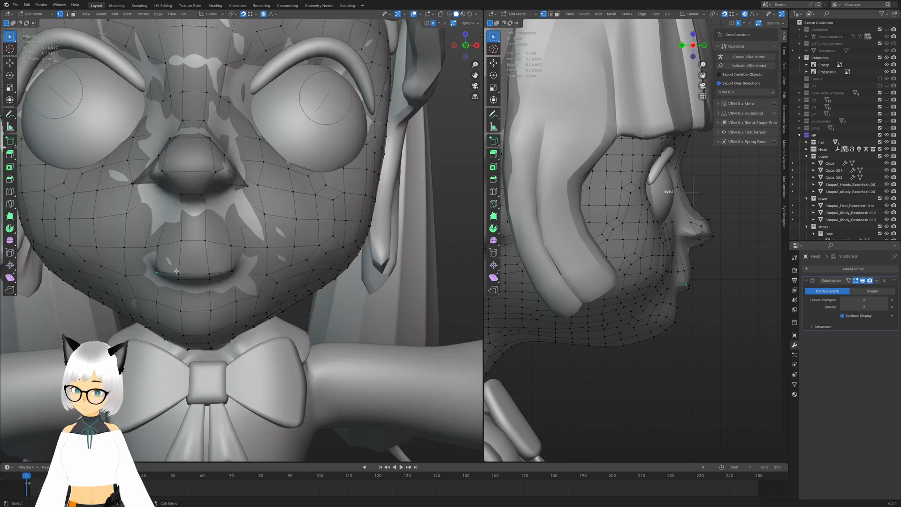
pyautogui.keyDown('ctrl'); pyautogui.click(230, 270); pyautogui.keyUp('ctrl')
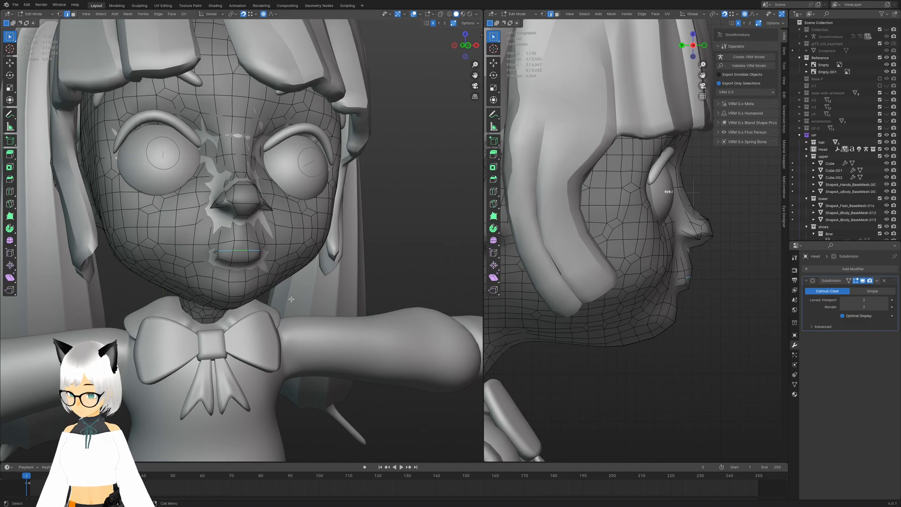
# Add a centred loop cut across the lower lip, just below the mouth line.
pyautogui.scroll(3, 279, 293)
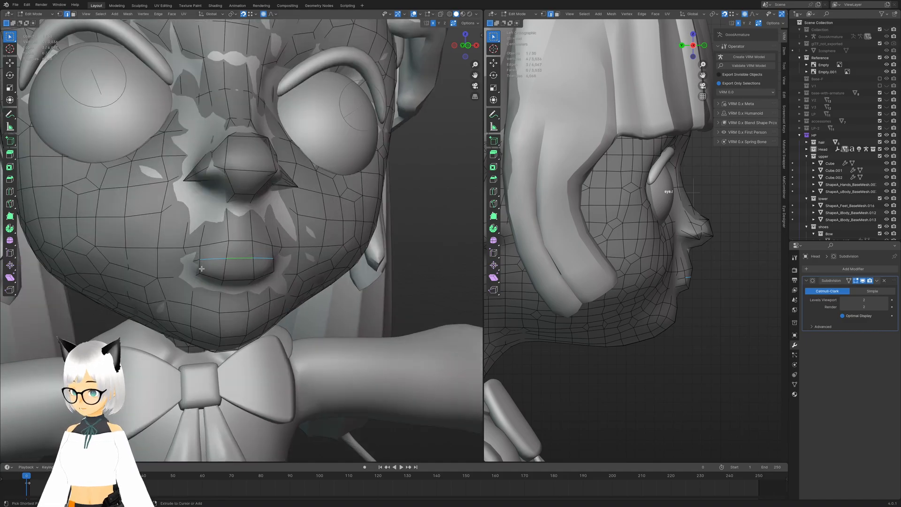
pyautogui.hotkey('ctrl', 'r')
pyautogui.click(201, 268)
pyautogui.rightClick(203, 267)
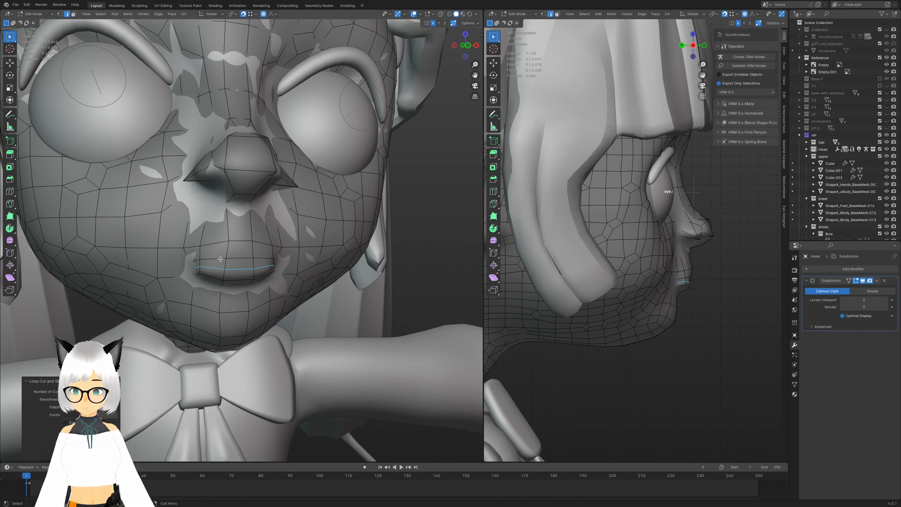
# Select the edge path along the mouth line and move it along the Y axis with proportional editing.
pyautogui.click(220, 259)
pyautogui.keyDown('ctrl'); pyautogui.click(262, 260); pyautogui.keyUp('ctrl')
pyautogui.moveTo(262, 259); pyautogui.dragTo(328, 275, button='middle')
pyautogui.press('g')
pyautogui.press('y')
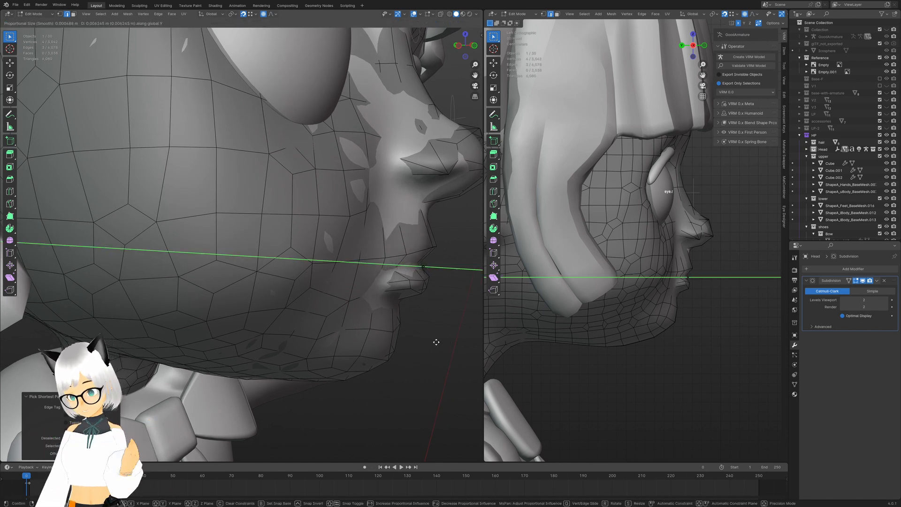
pyautogui.click(435, 341)
# Review the mouth in Sculpt Mode and from the front, and adjust the mouth-line edges along the Y axis.
pyautogui.scroll(-6, 432, 339)
pyautogui.scroll(-4, 429, 337)
pyautogui.hotkey('ctrl', 'Tab')
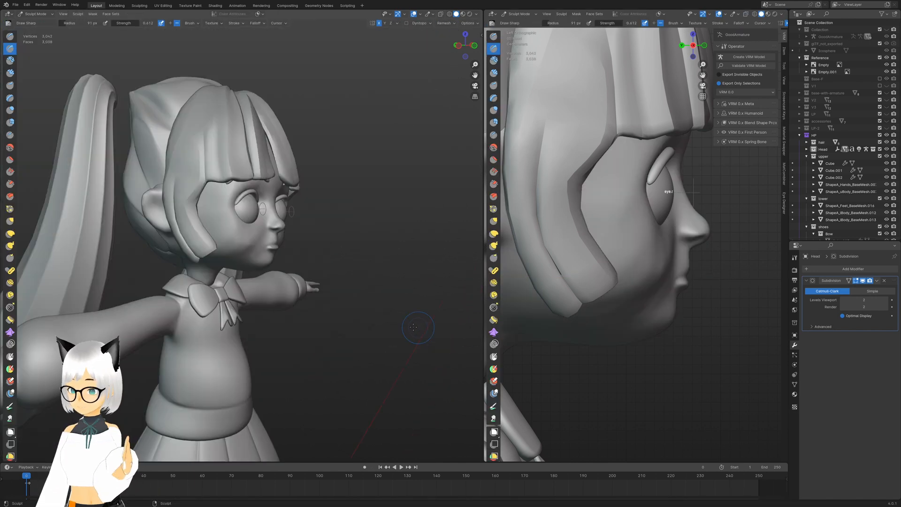
pyautogui.moveTo(384, 324)
pyautogui.mouseDown(button='middle')
pyautogui.moveTo(362, 335)
pyautogui.moveTo(315, 328)
pyautogui.mouseUp(button='middle')
pyautogui.press('Tab')
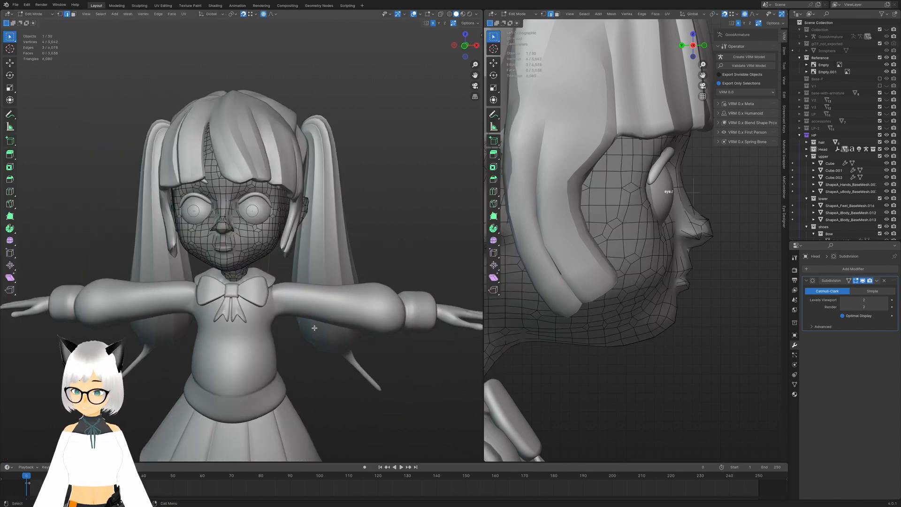
pyautogui.press('KP_1')
pyautogui.scroll(5, 314, 328)
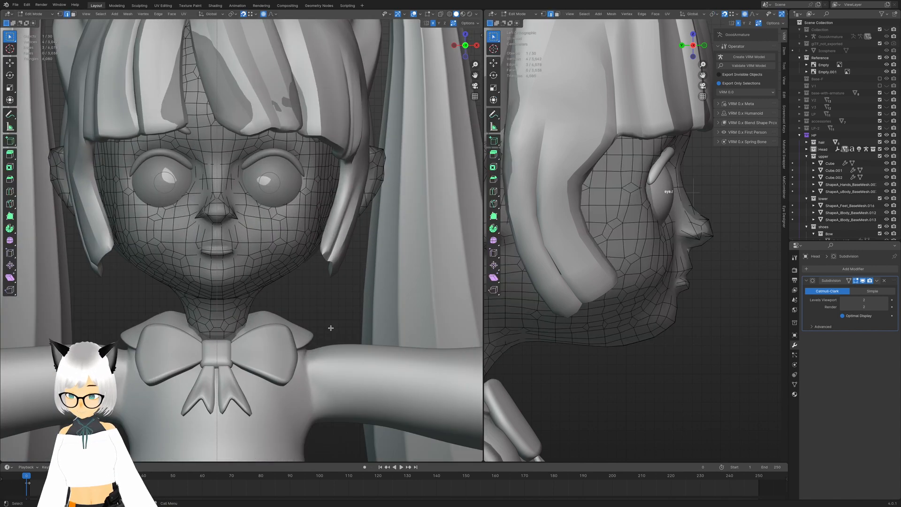
pyautogui.press('g')
pyautogui.press('y')
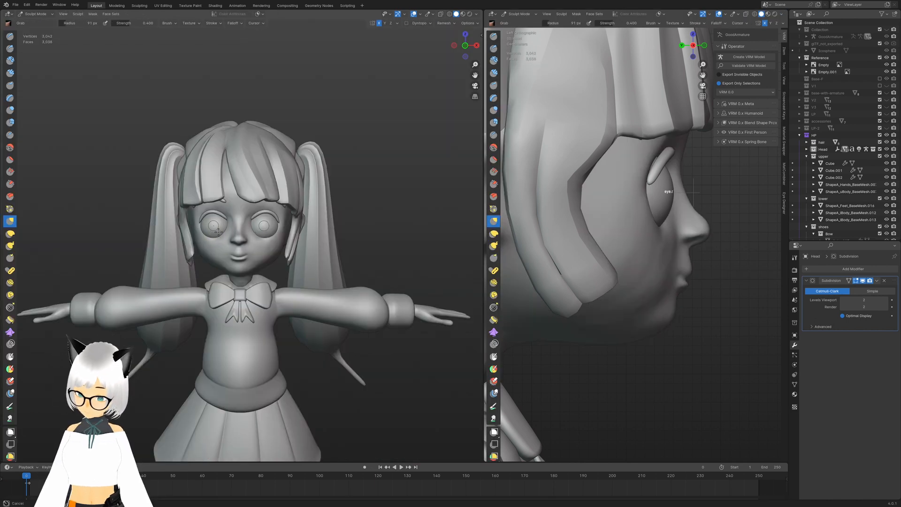
# Switch to the Draw sculpting brush and lower its strength to about 0.21 for work on the cheeks.
pyautogui.scroll(-2, 217, 232)
pyautogui.scroll(4, 215, 232)
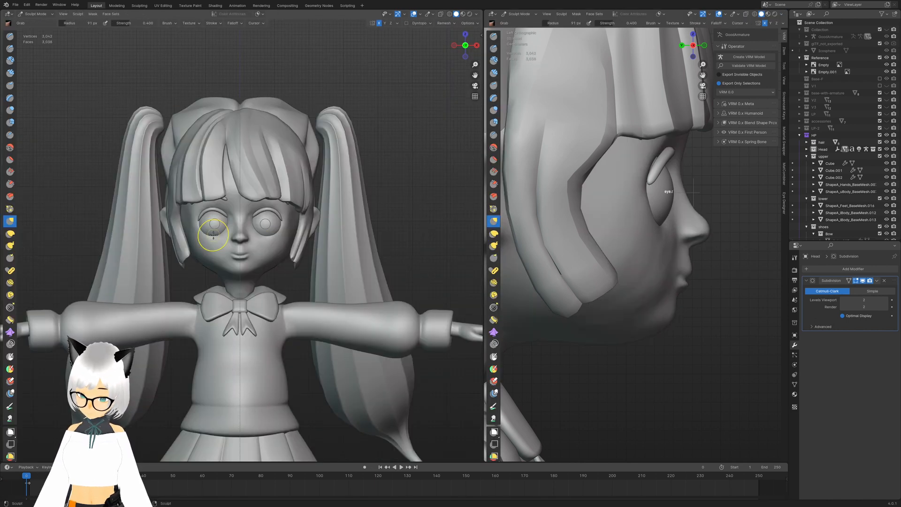
pyautogui.scroll(-2, 210, 232)
pyautogui.moveTo(211, 230)
pyautogui.mouseDown(button='middle')
pyautogui.moveTo(265, 231)
pyautogui.moveTo(222, 235)
pyautogui.mouseUp(button='middle')
pyautogui.click(9, 37)
pyautogui.scroll(2, 234, 232)
pyautogui.moveTo(124, 23); pyautogui.dragTo(91, 23)
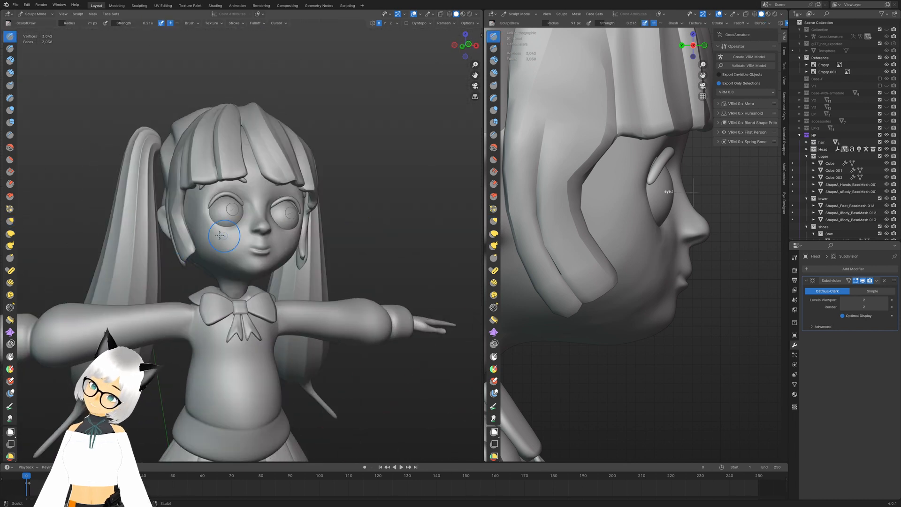
# Examine the cheeks, mouth and eyes of the sculpted face from several angles and distances.
pyautogui.scroll(-4, 201, 222)
pyautogui.moveTo(202, 222)
pyautogui.mouseDown(button='middle')
pyautogui.moveTo(228, 230)
pyautogui.moveTo(214, 237)
pyautogui.moveTo(223, 244)
pyautogui.moveTo(207, 244)
pyautogui.moveTo(270, 233)
pyautogui.moveTo(274, 248)
pyautogui.mouseUp(button='middle')
pyautogui.scroll(4, 214, 240)
pyautogui.scroll(-3, 206, 246)
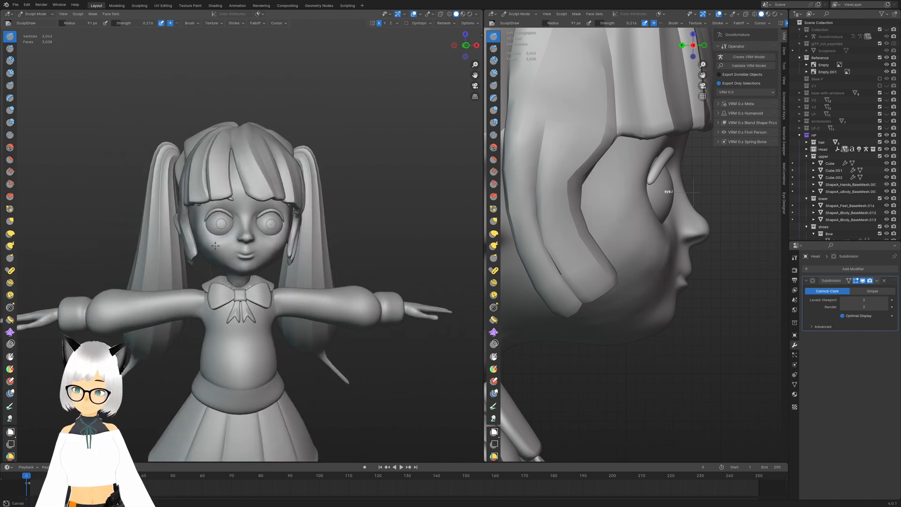
pyautogui.scroll(-2, 214, 241)
pyautogui.scroll(2, 214, 241)
pyautogui.moveTo(211, 242); pyautogui.dragTo(244, 244, button='middle')
pyautogui.scroll(-3, 216, 266)
pyautogui.scroll(3, 237, 249)
pyautogui.scroll(-3, 261, 227)
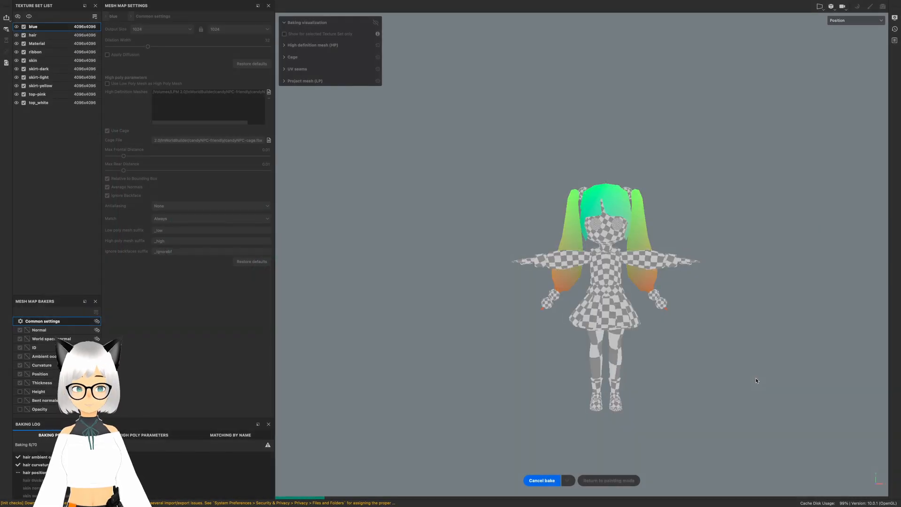
# Switch to Blender, inspect the high-poly skirt and the cage model, and toggle the visibility of the LP.001 collection.
pyautogui.scroll(5, 721, 339)
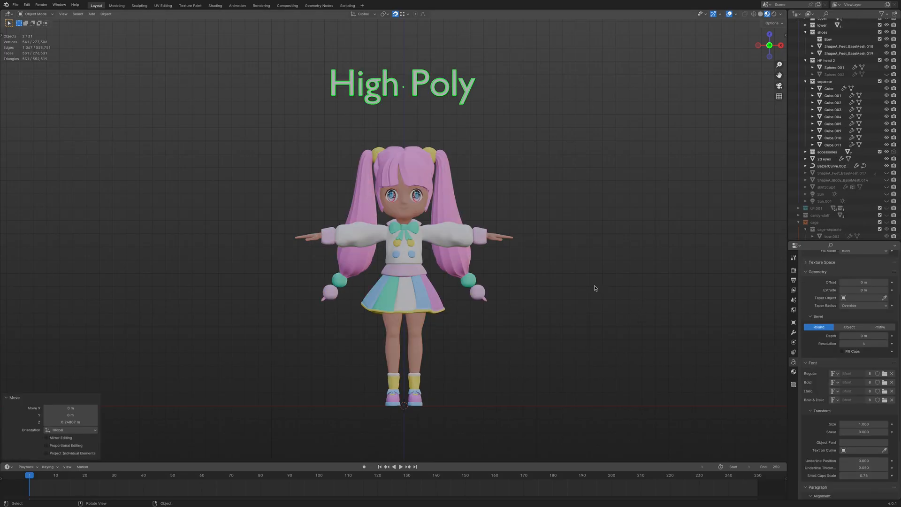
pyautogui.click(392, 291)
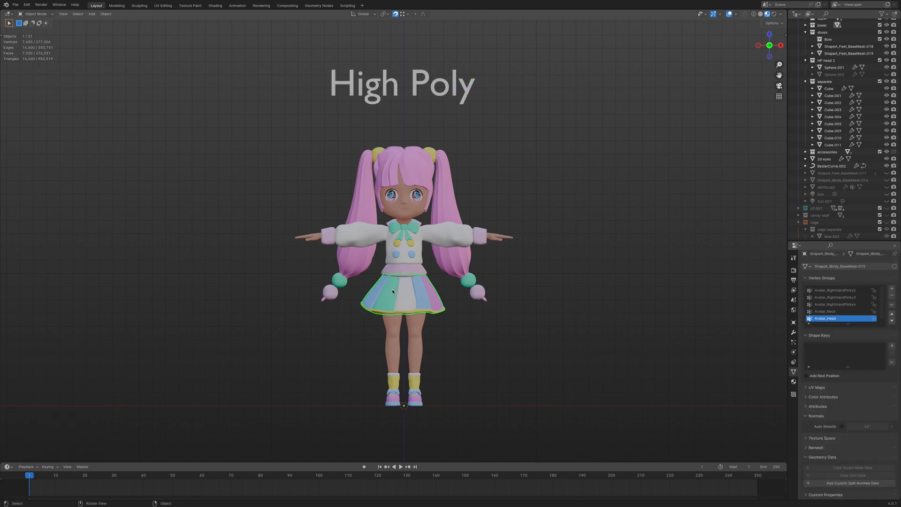
pyautogui.click(555, 334)
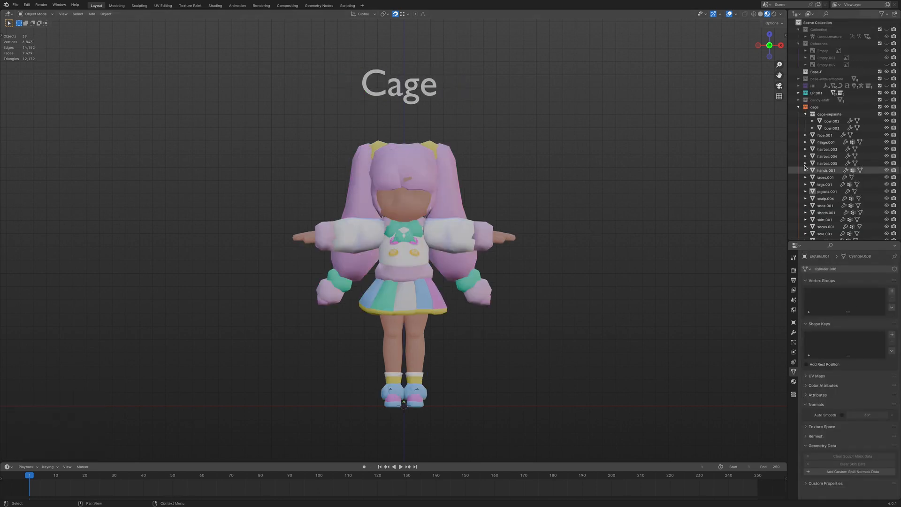
pyautogui.click(886, 93)
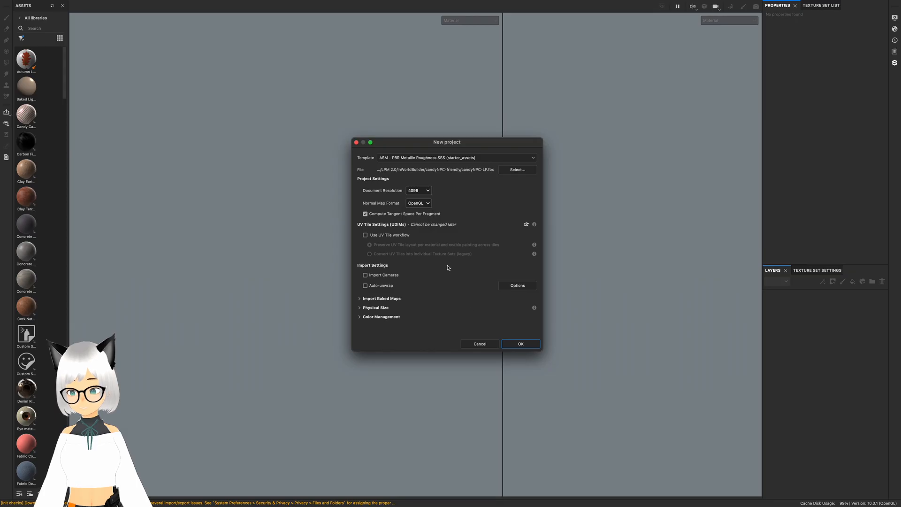
# Switch to Substance Painter and create a project from the candyNPC-LP mesh with 4096 resolution and OpenGL normal map format.
pyautogui.click(530, 344)
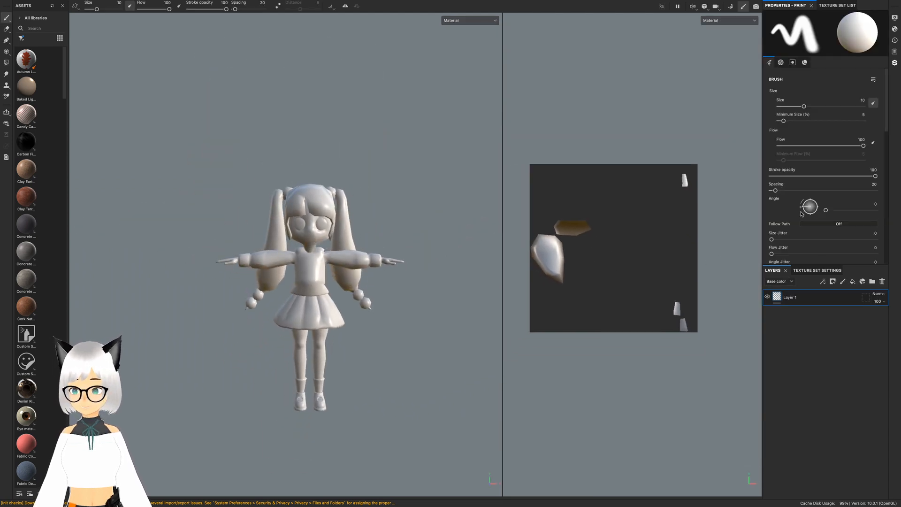
# Start mesh map baking for the texture sets and load candyNPC-HP.fbx as the high definition mesh.
pyautogui.click(836, 5)
pyautogui.click(816, 270)
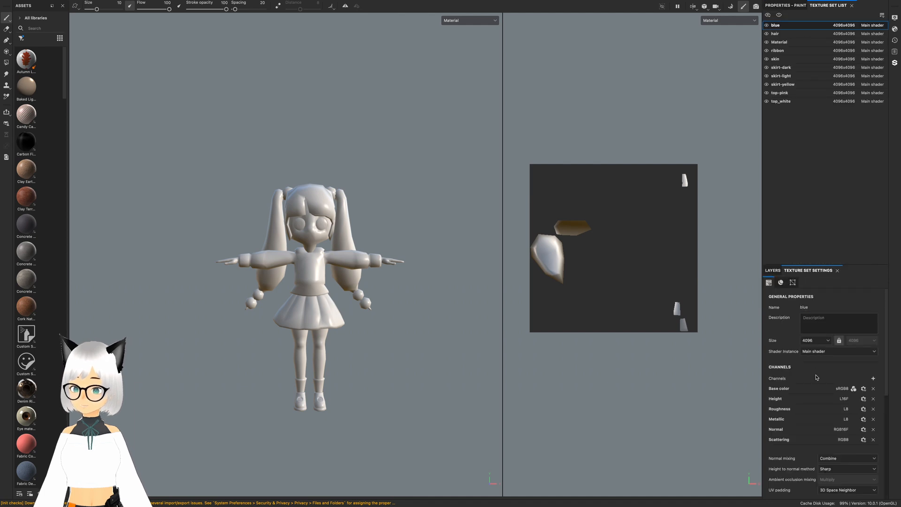
pyautogui.scroll(-3, 833, 395)
pyautogui.click(842, 391)
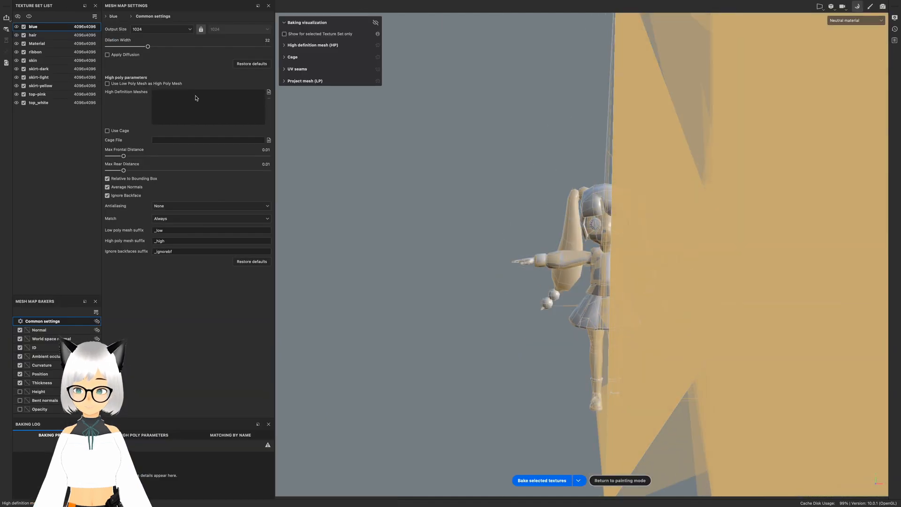
pyautogui.click(269, 91)
pyautogui.click(544, 233)
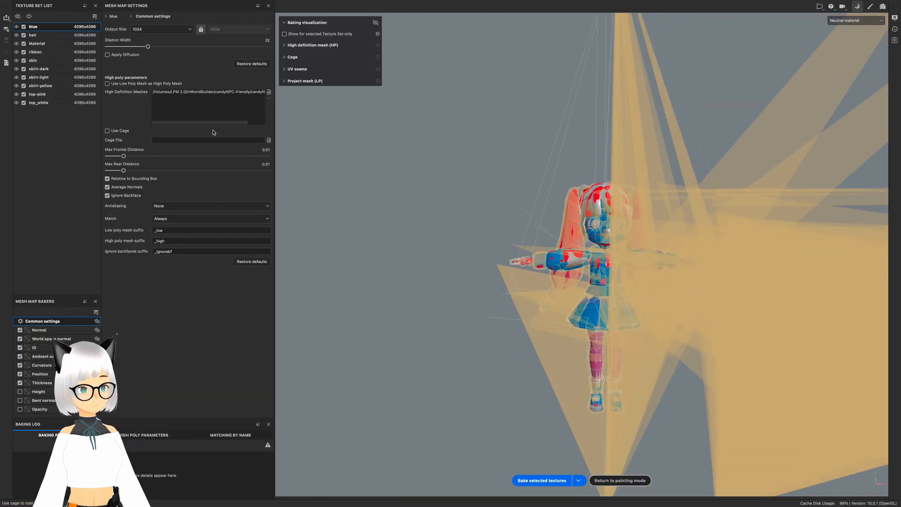
# Enable the cage, load candyNPC-cage.fbx as the cage file, and bake the selected textures.
pyautogui.click(108, 131)
pyautogui.click(269, 140)
pyautogui.click(545, 233)
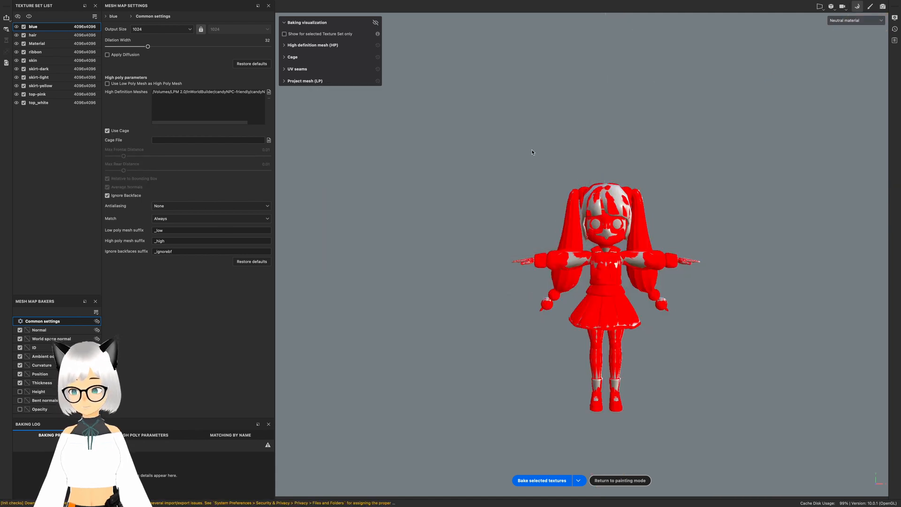
pyautogui.click(542, 480)
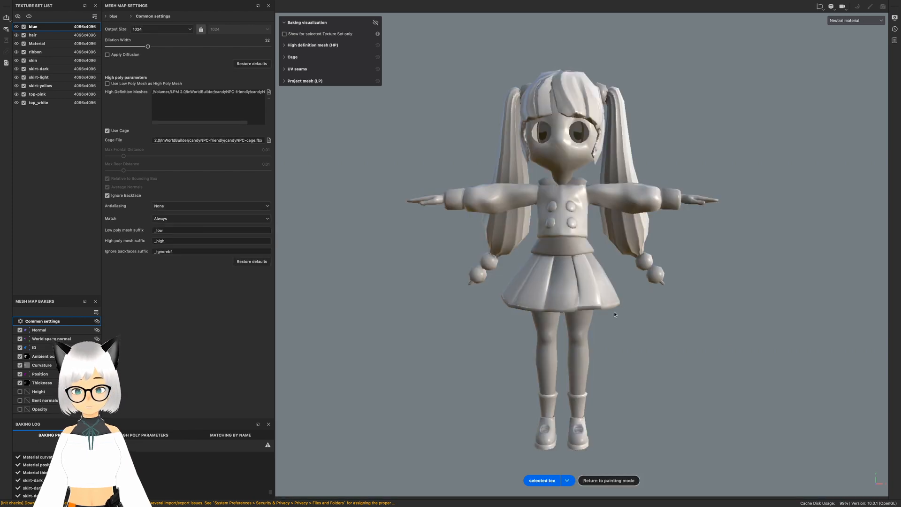
# Set the bake antialiasing to Supersampling 16x and choose a different output size.
pyautogui.click(249, 206)
pyautogui.click(211, 238)
pyautogui.click(159, 29)
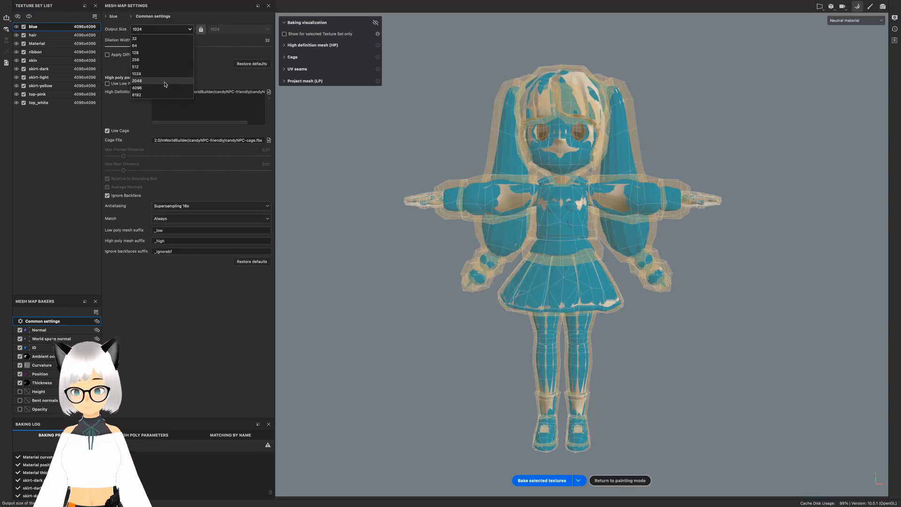
pyautogui.click(165, 37)
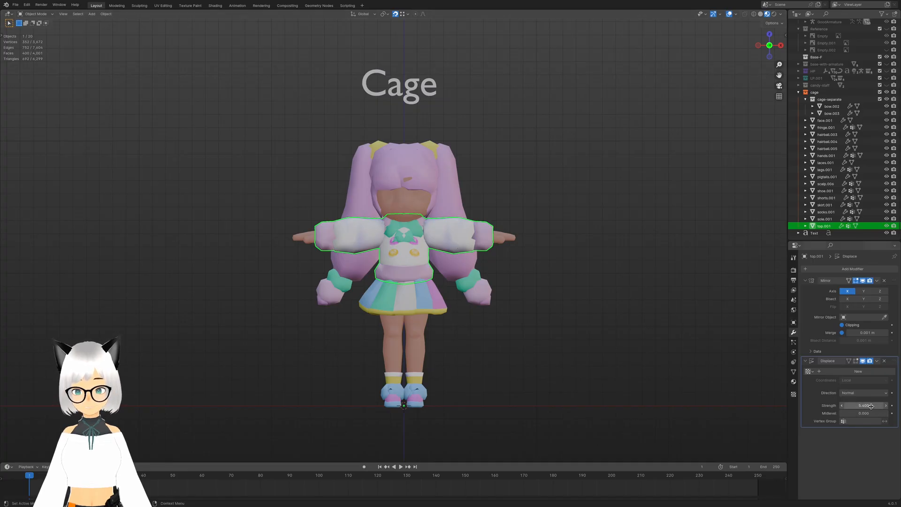
# Switch to Blender and adjust the Displace modifier strength on the cage's top.001 object.
pyautogui.moveTo(870, 406)
pyautogui.mouseDown()
pyautogui.moveTo(816, 405)
pyautogui.moveTo(859, 406)
pyautogui.mouseUp()
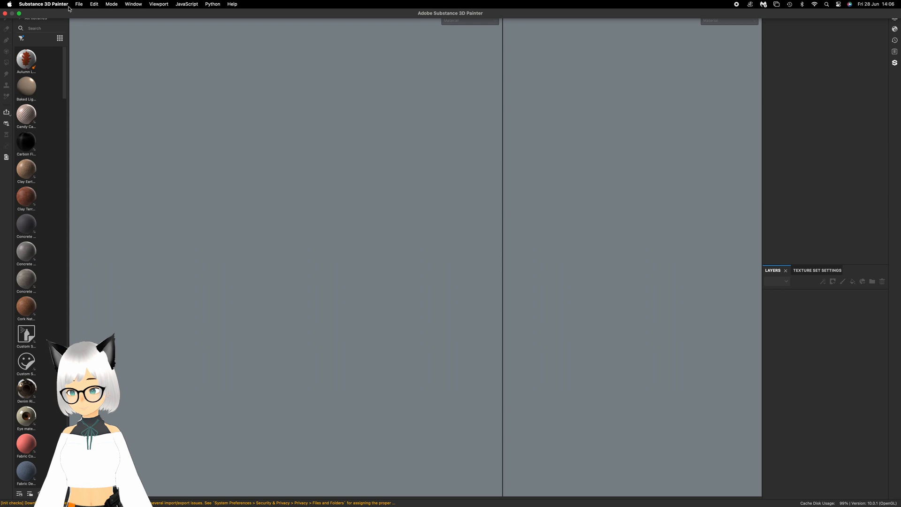
# Switch to Substance Painter and create a project from candyNPC-LP.fbx with 4096 document resolution, choosing its normal map format.
pyautogui.click(79, 3)
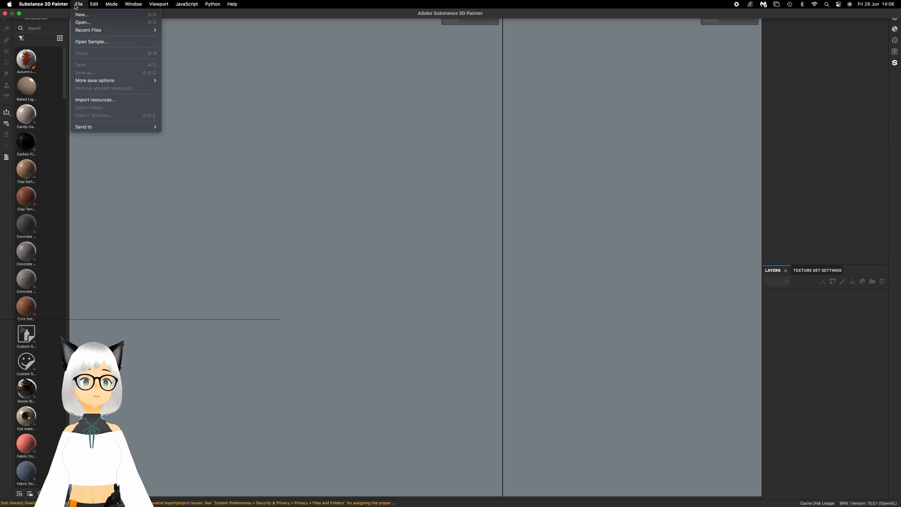
pyautogui.click(84, 16)
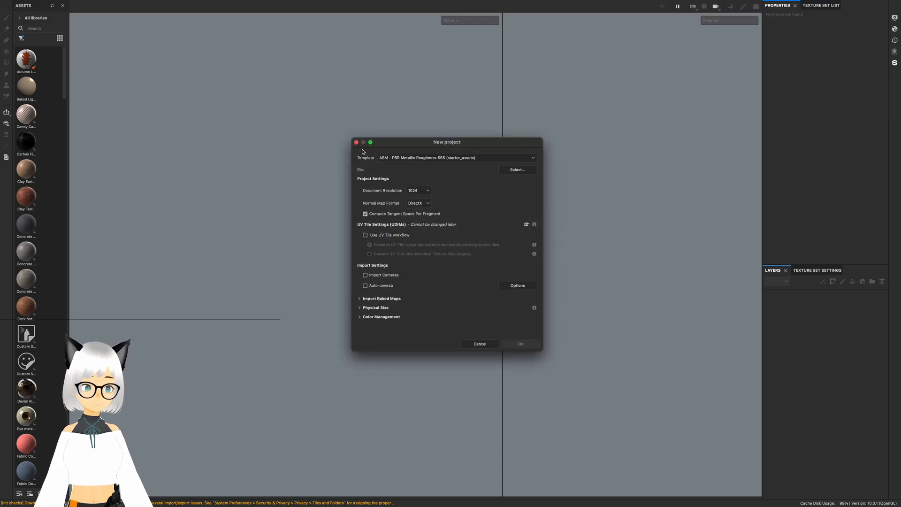
pyautogui.click(418, 190)
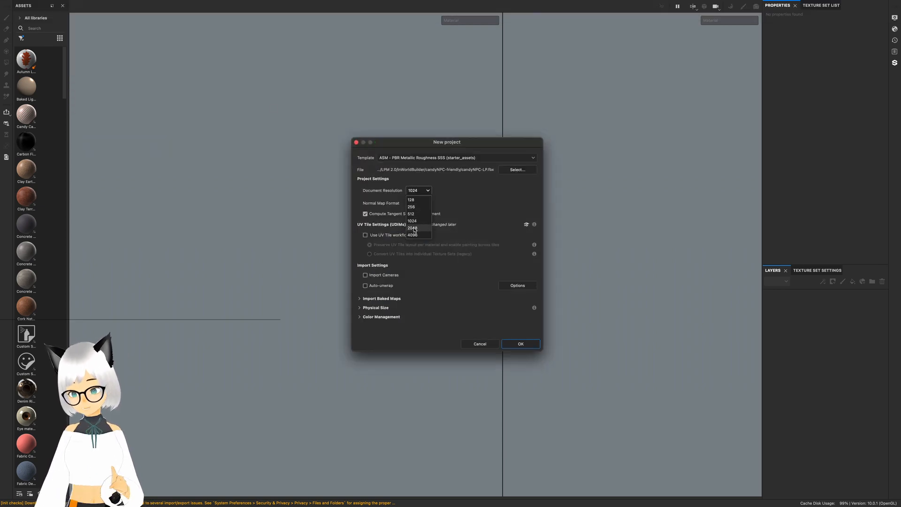
pyautogui.click(414, 239)
pyautogui.click(421, 203)
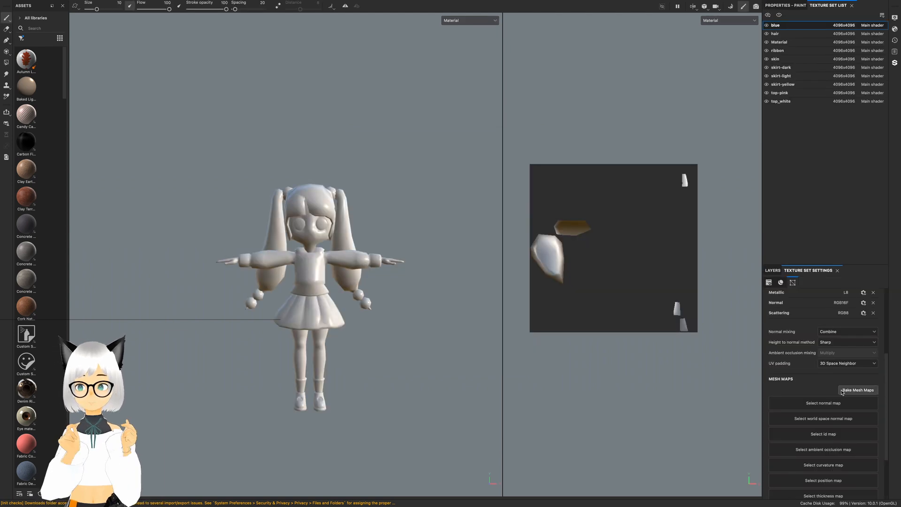
# Bake the mesh maps with candyNPC-HP.fbx as the high definition mesh and candyNPC-cage.fbx as the cage.
pyautogui.click(857, 390)
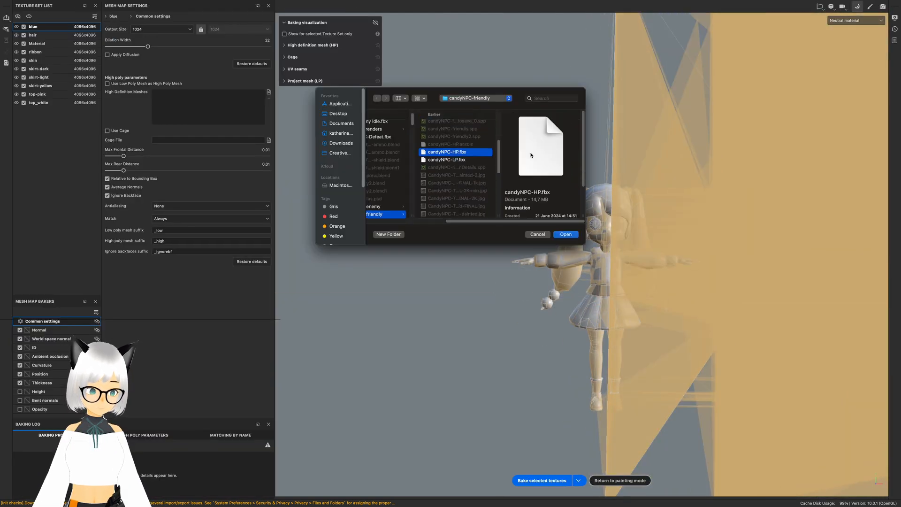
pyautogui.click(565, 234)
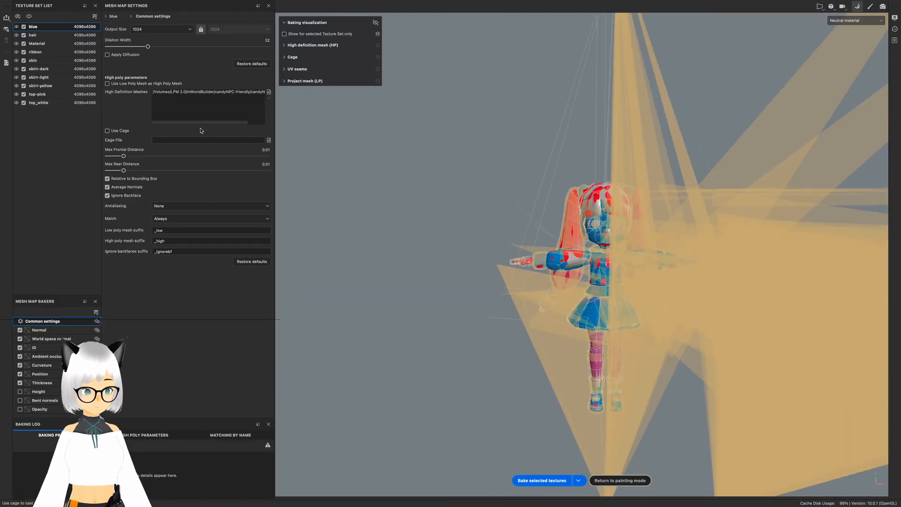
pyautogui.click(107, 131)
pyautogui.click(269, 140)
pyautogui.scroll(-5, 531, 150)
pyautogui.doubleClick(531, 150)
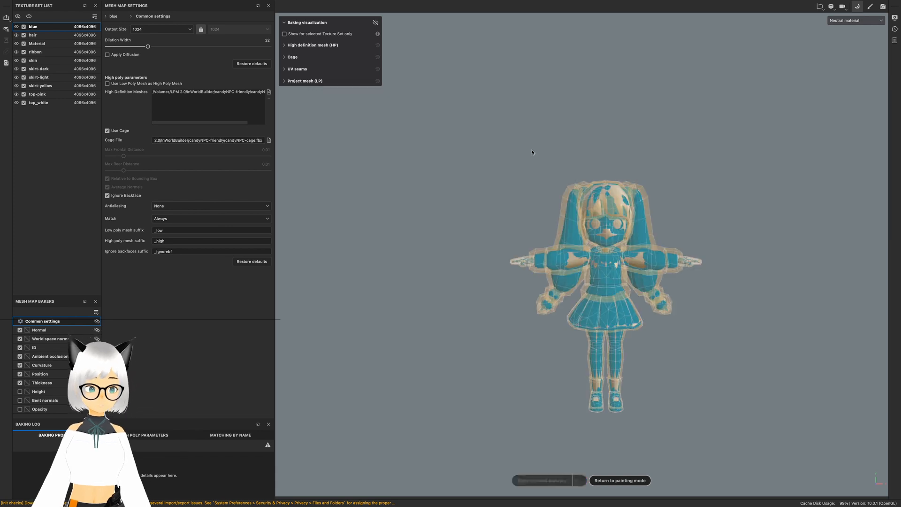
pyautogui.click(541, 479)
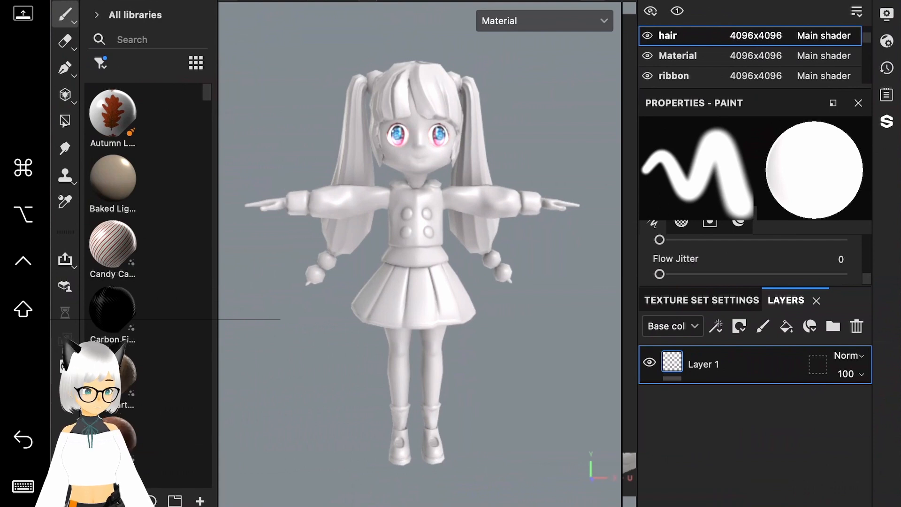
# Search the assets for "rainb" within smart materials and apply the Rainbow-gradient smart material to the hair.
pyautogui.click(146, 38)
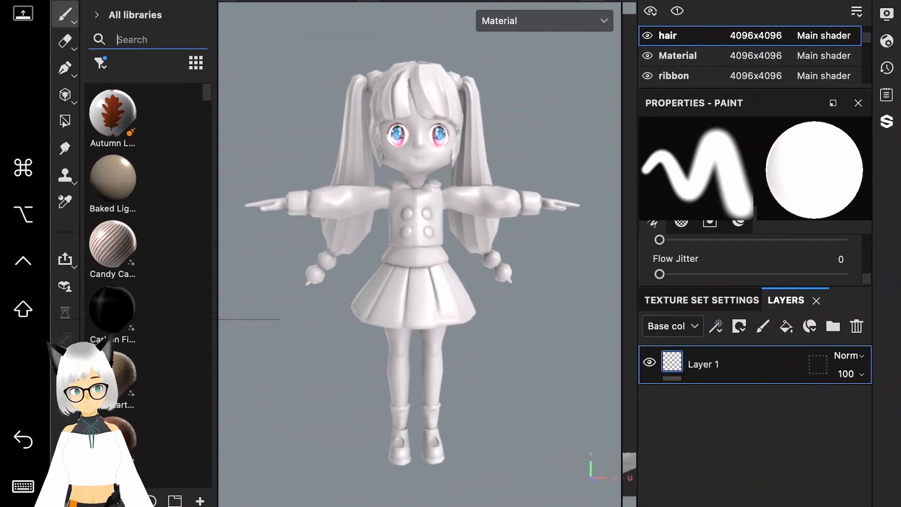
pyautogui.write('ra')
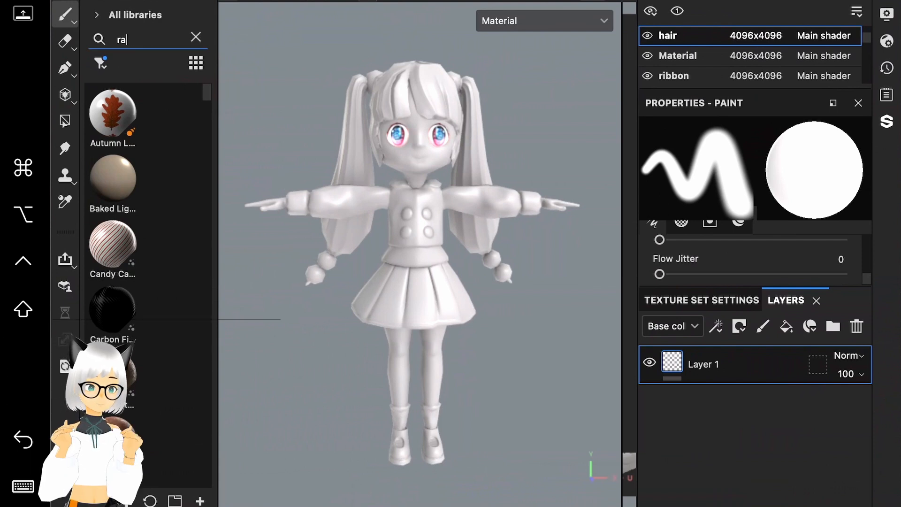
pyautogui.write('in')
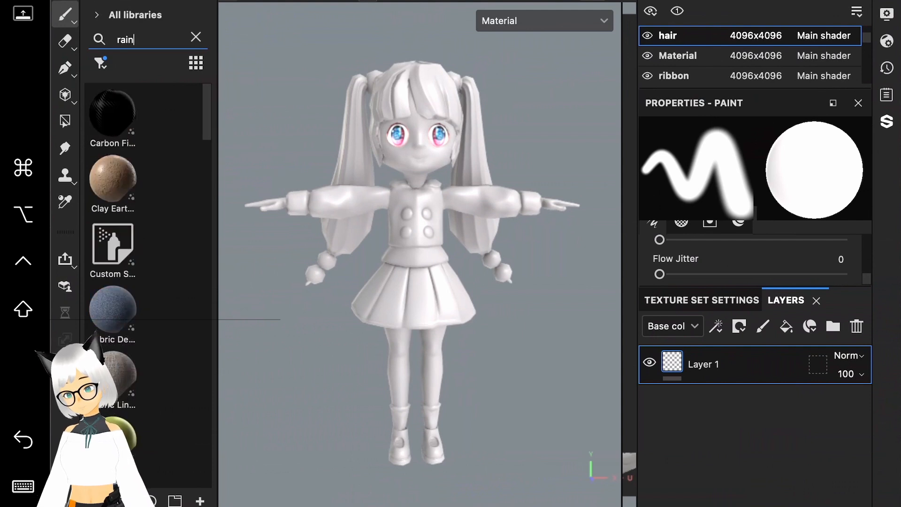
pyautogui.write('b')
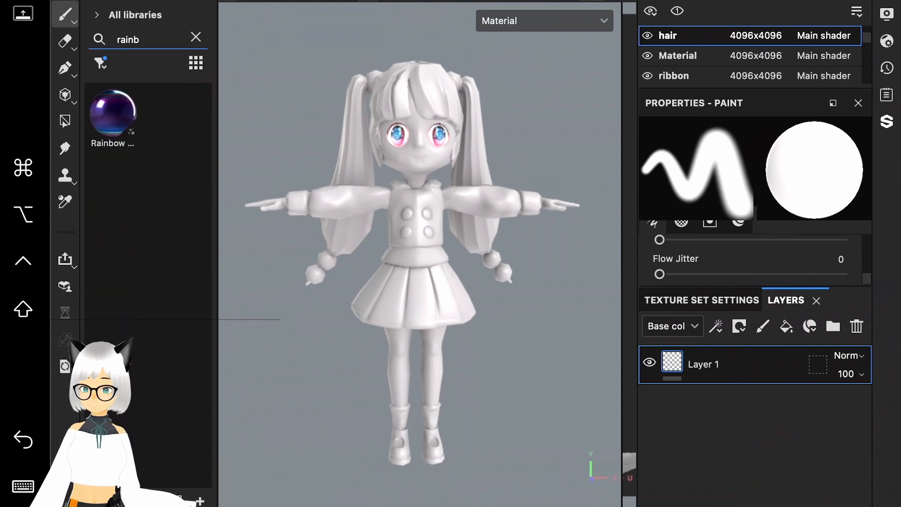
pyautogui.click(100, 62)
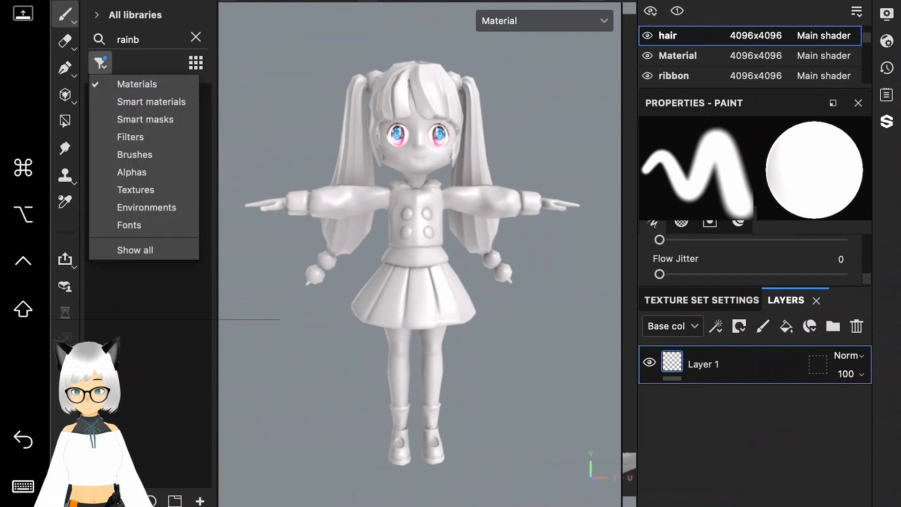
pyautogui.click(151, 102)
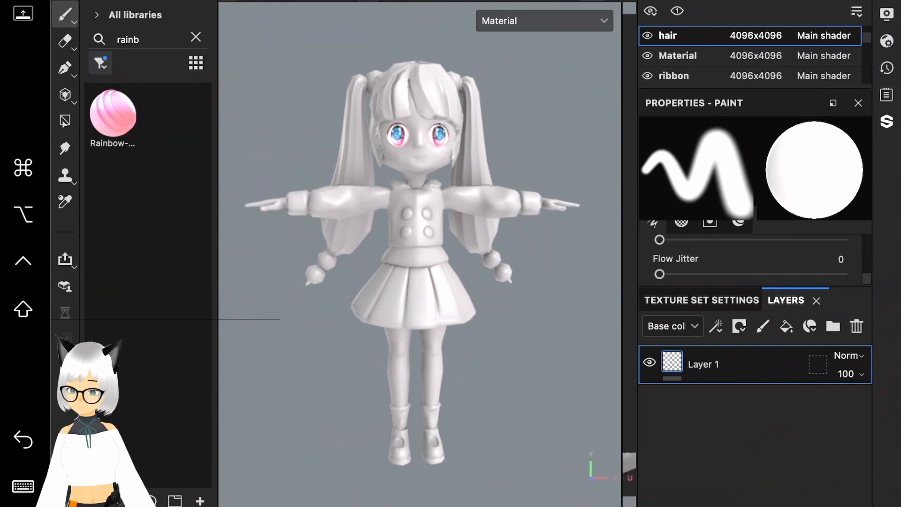
pyautogui.moveTo(112, 114); pyautogui.dragTo(356, 158)
# Add an Emissive channel to the hair texture set.
pyautogui.moveTo(637, 318); pyautogui.dragTo(530, 318)
pyautogui.moveTo(866, 399); pyautogui.dragTo(868, 351)
pyautogui.click(835, 327)
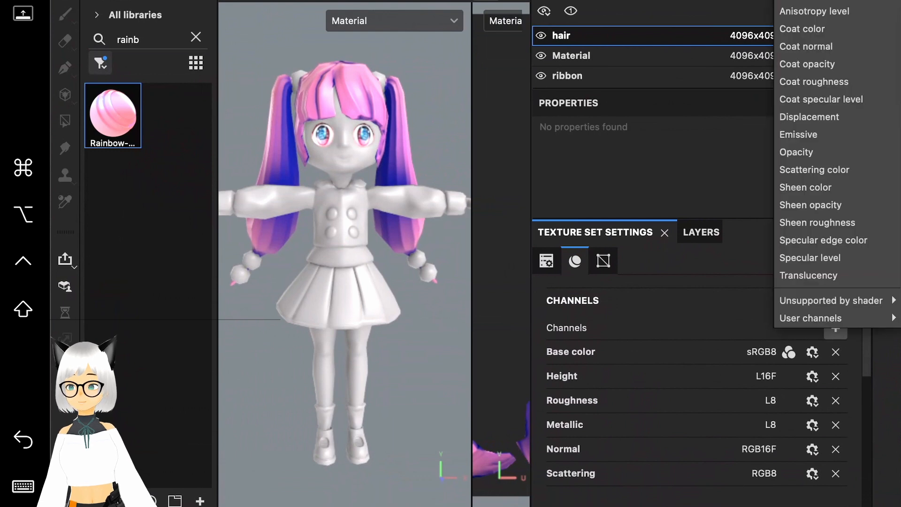
pyautogui.click(798, 134)
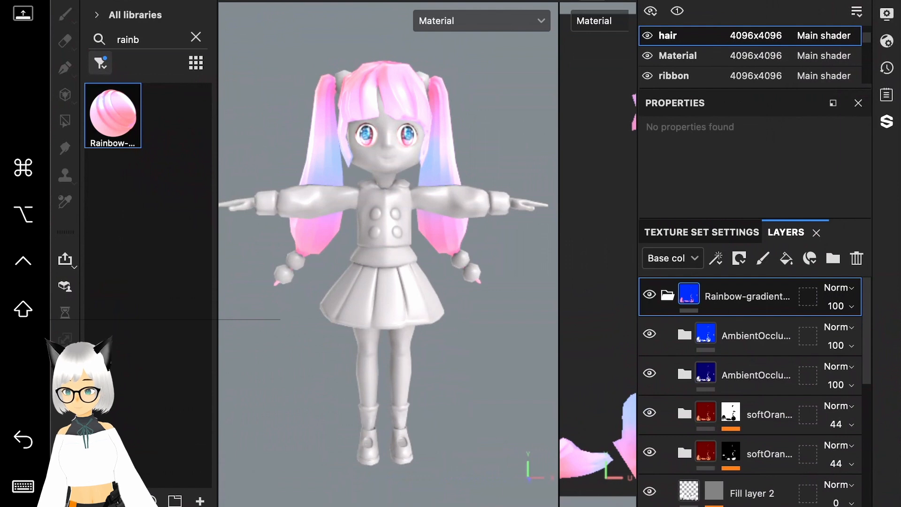
# Toggle the Fill layer 2 layers in the hair's rainbow material off and on to check their effect.
pyautogui.moveTo(852, 219); pyautogui.dragTo(849, 193)
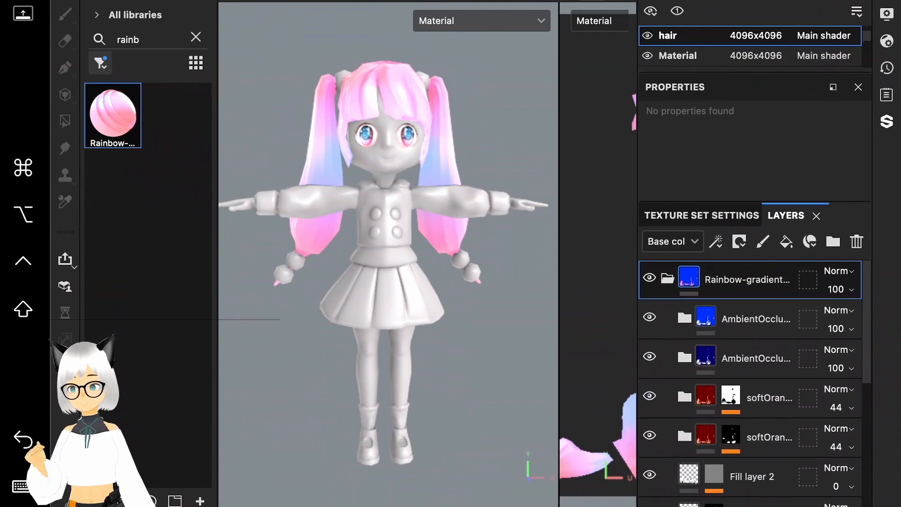
pyautogui.scroll(-3, 865, 400)
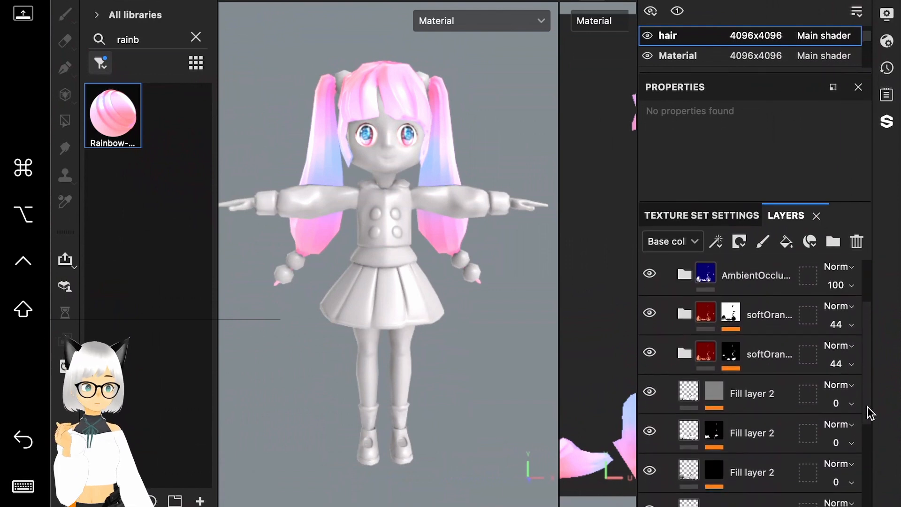
pyautogui.moveTo(866, 421); pyautogui.dragTo(865, 441)
pyautogui.click(649, 399)
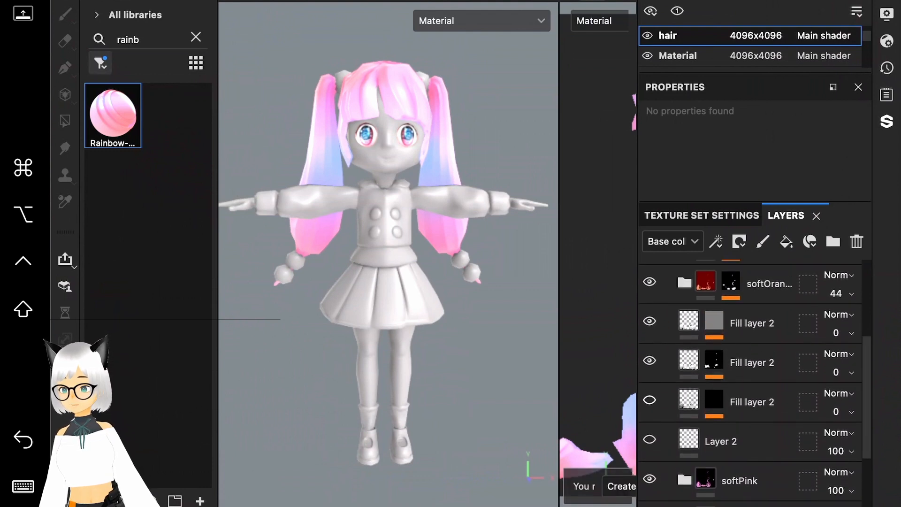
pyautogui.click(650, 360)
pyautogui.click(650, 361)
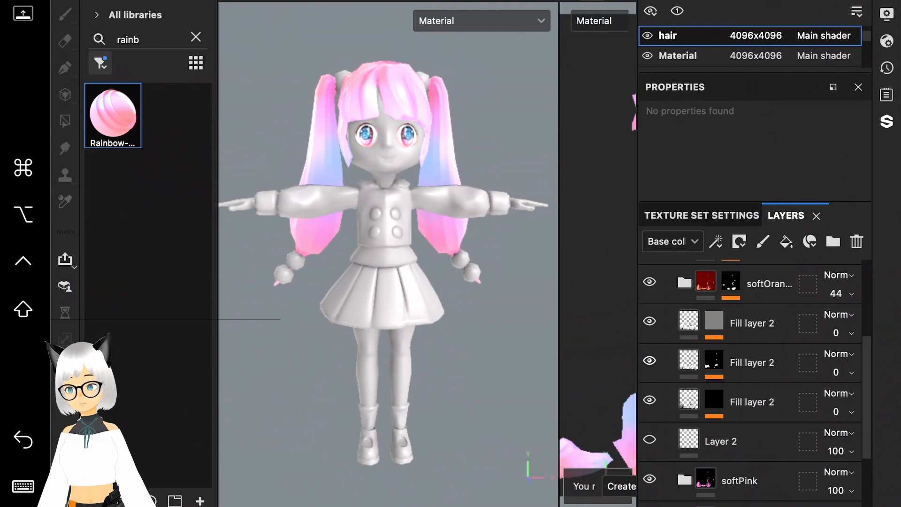
pyautogui.click(650, 321)
pyautogui.click(649, 321)
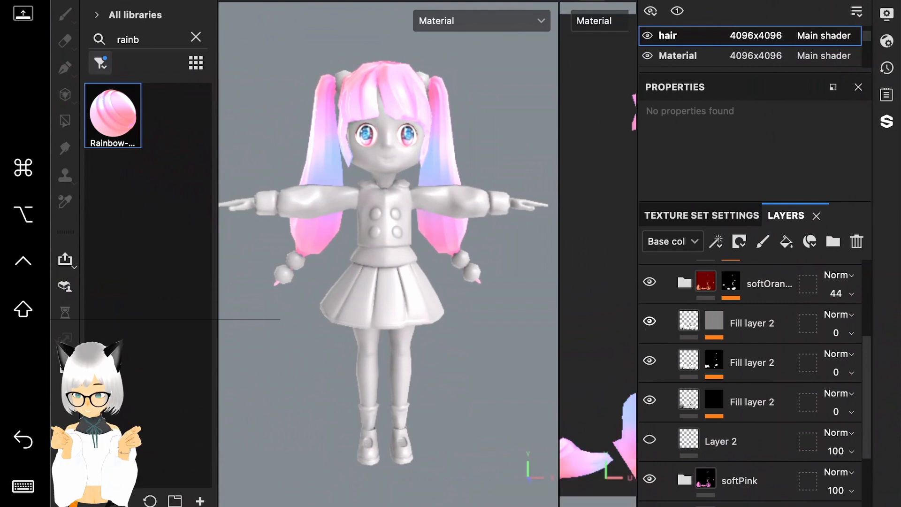
# Toggle each of the two masked soft orange folders off and on to compare their effect on the hair.
pyautogui.click(650, 282)
pyautogui.click(649, 282)
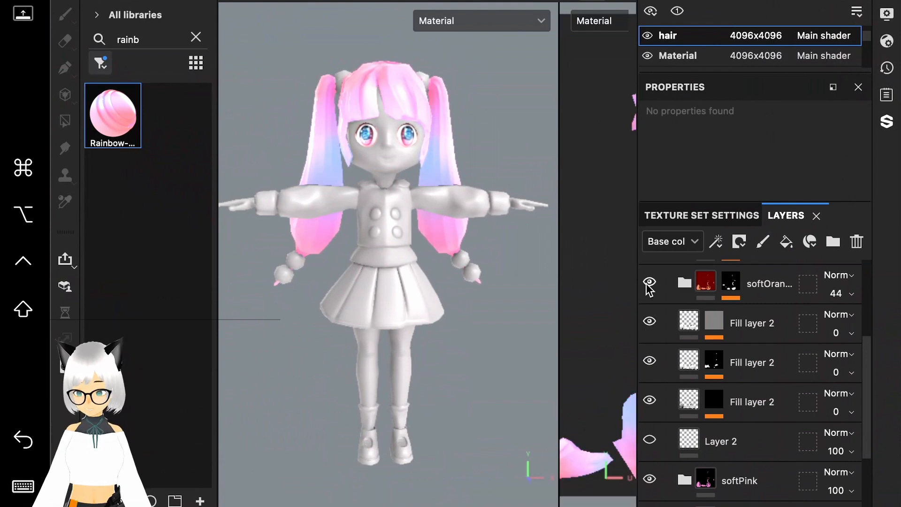
pyautogui.click(650, 282)
pyautogui.click(649, 281)
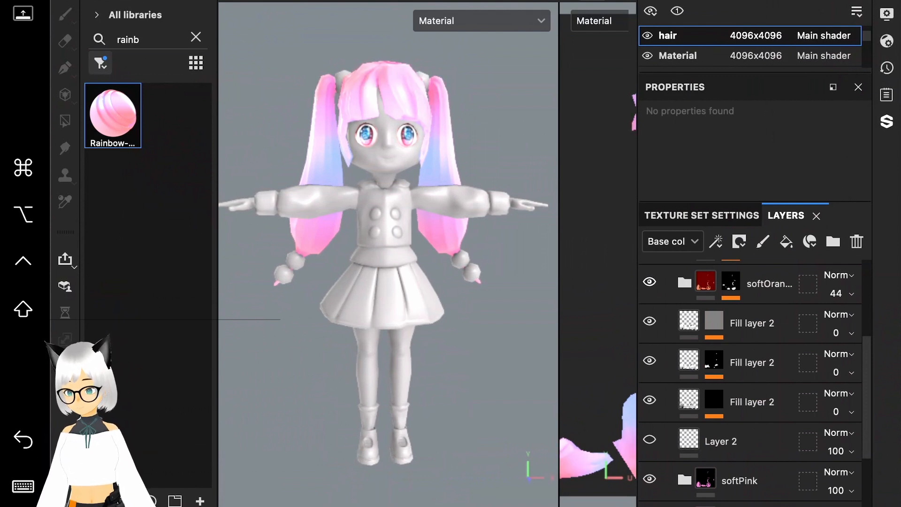
pyautogui.press('super+d')
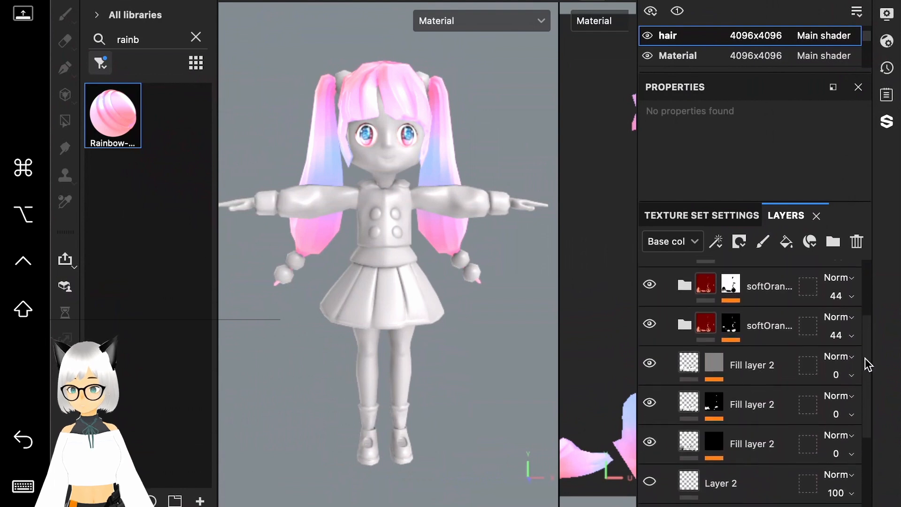
pyautogui.scroll(1, 867, 363)
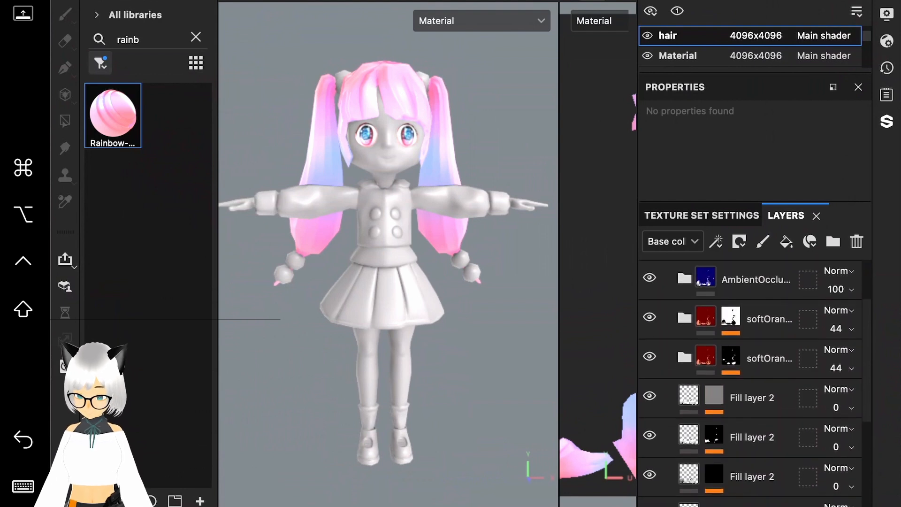
pyautogui.click(650, 356)
pyautogui.click(650, 356)
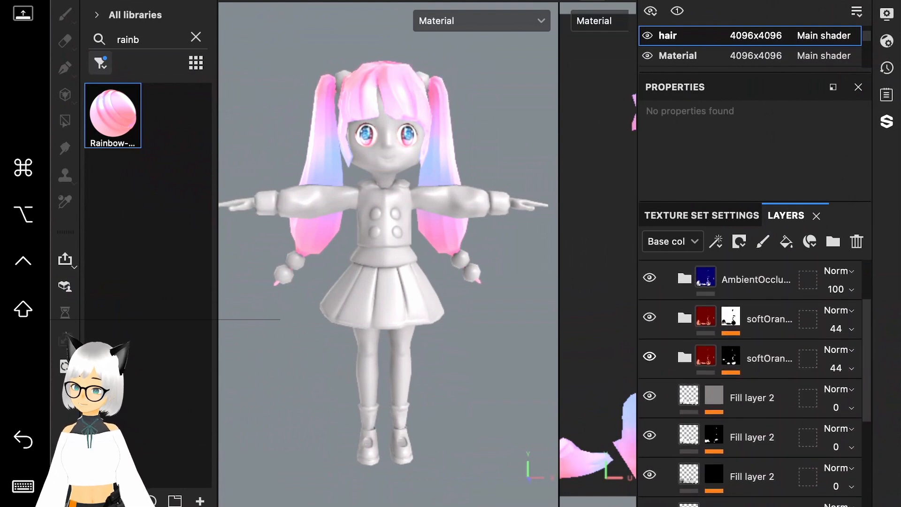
pyautogui.click(649, 317)
pyautogui.click(650, 317)
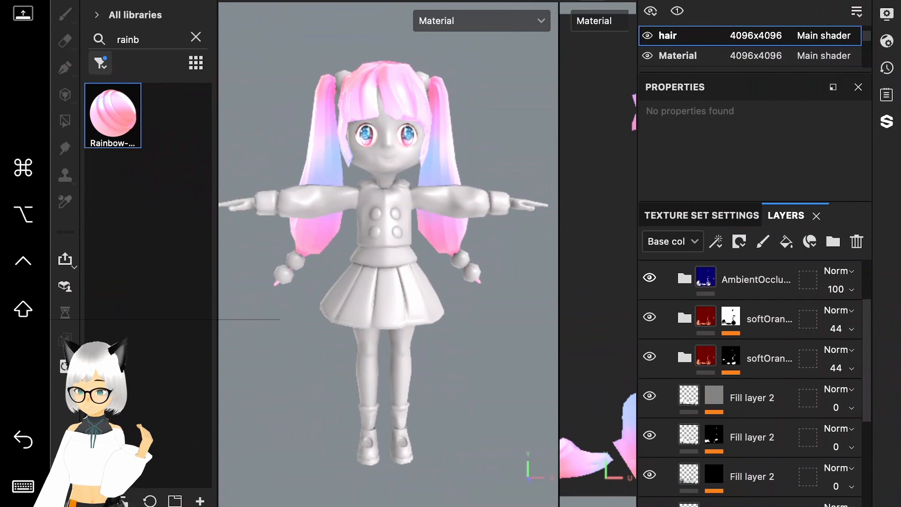
# Toggle the visibility of the upper AmbientOcclusion folder in the hair's Rainbow-gradient material to check its effect.
pyautogui.moveTo(868, 363); pyautogui.dragTo(868, 315)
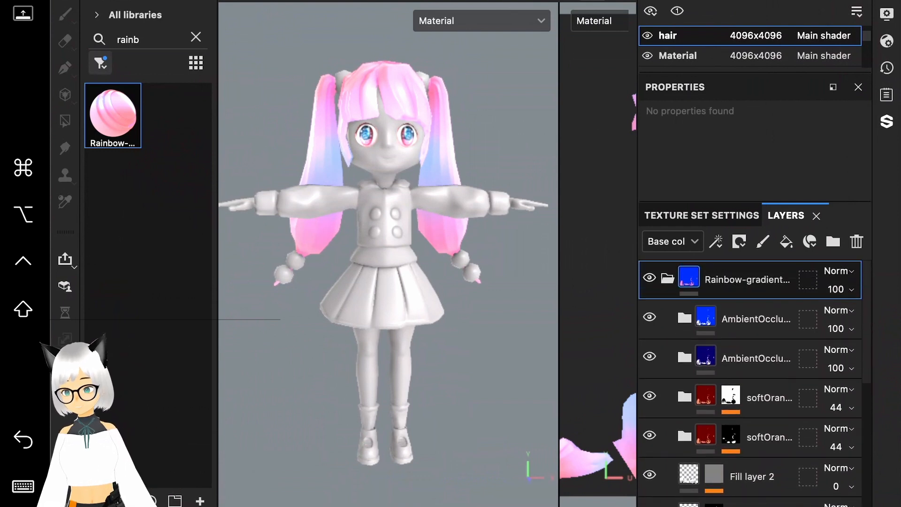
pyautogui.click(649, 317)
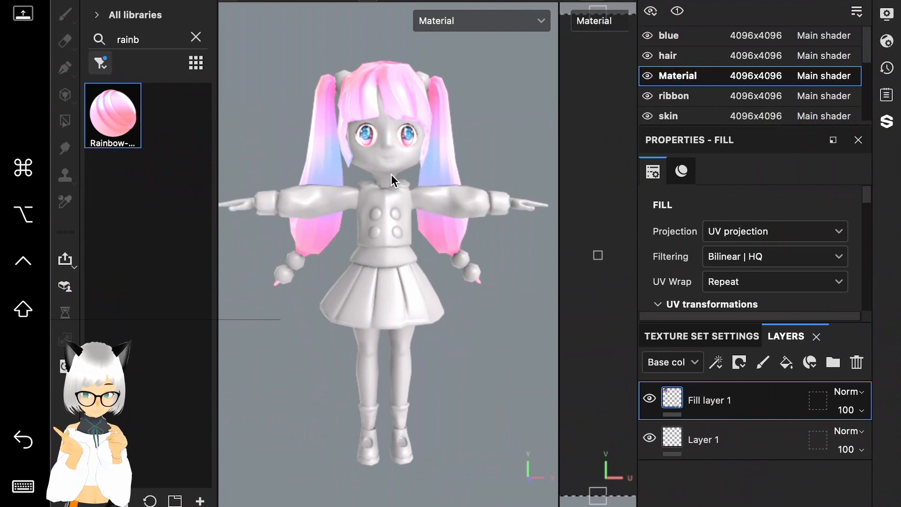
# Search the smart materials for "soft" and apply soft-White to the top_white texture set.
pyautogui.scroll(5, 389, 174)
pyautogui.scroll(-3, 391, 177)
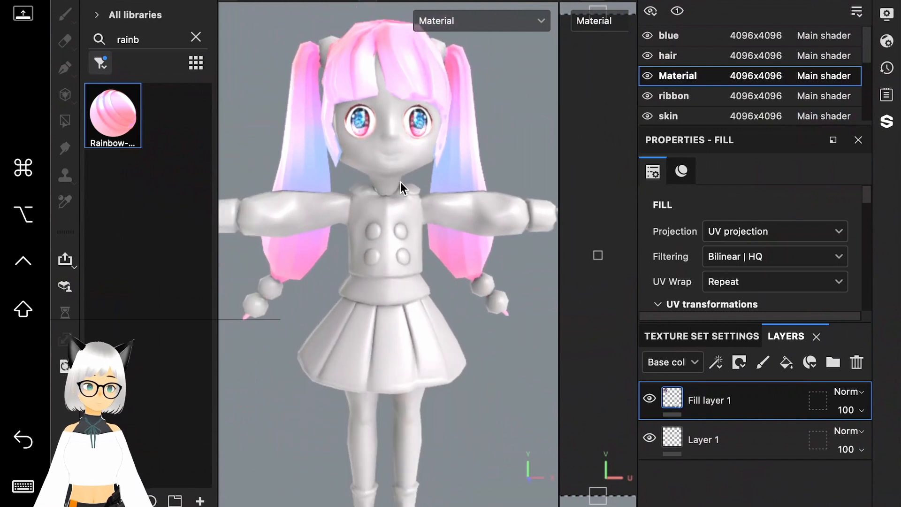
pyautogui.scroll(-5, 751, 75)
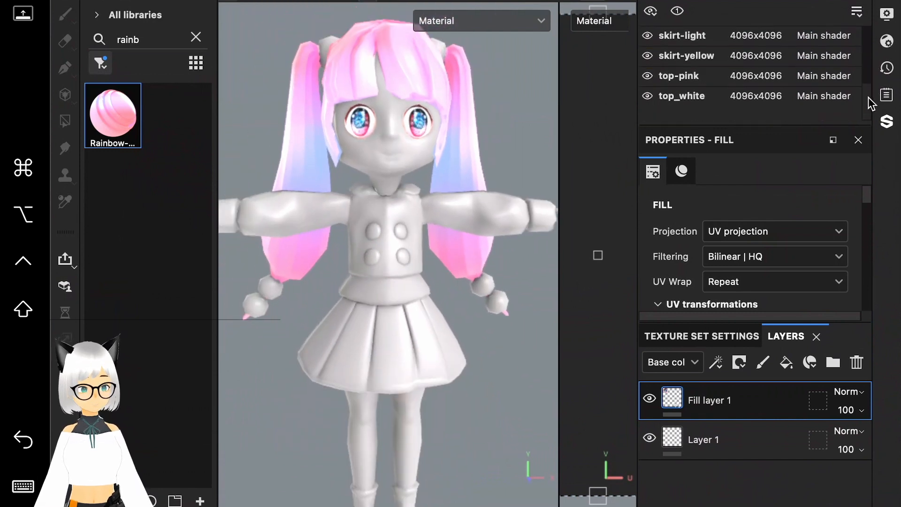
pyautogui.click(703, 97)
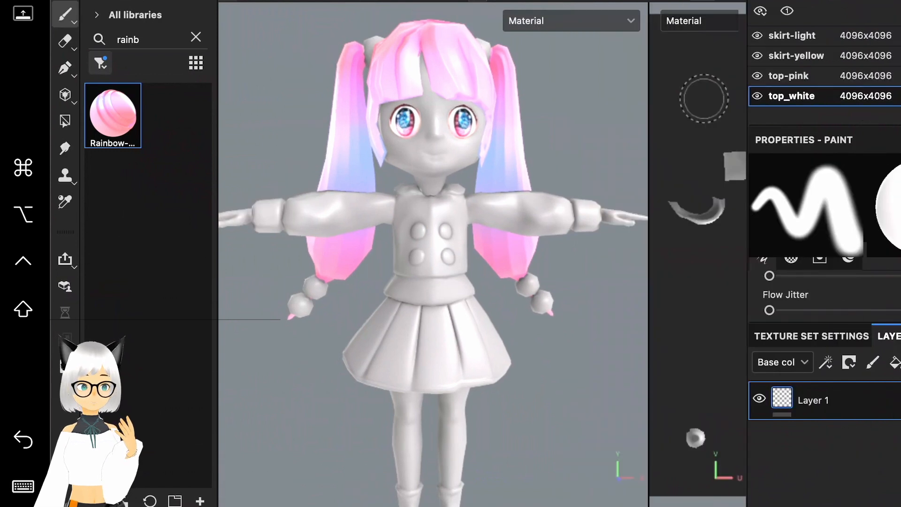
pyautogui.click(196, 37)
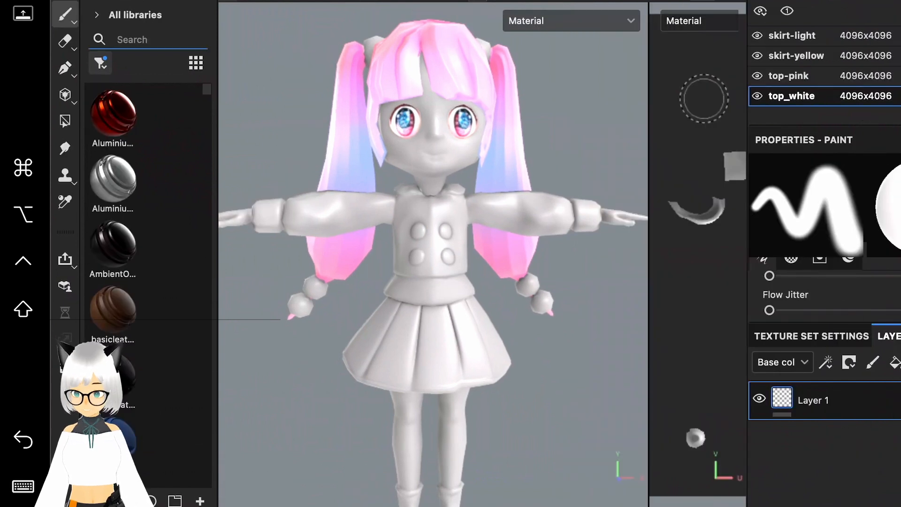
pyautogui.write('soft')
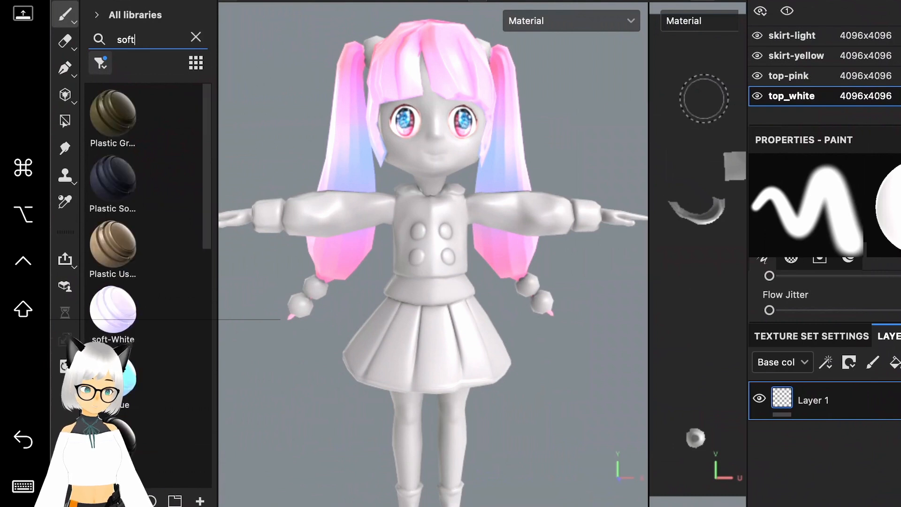
pyautogui.moveTo(113, 310); pyautogui.dragTo(356, 217)
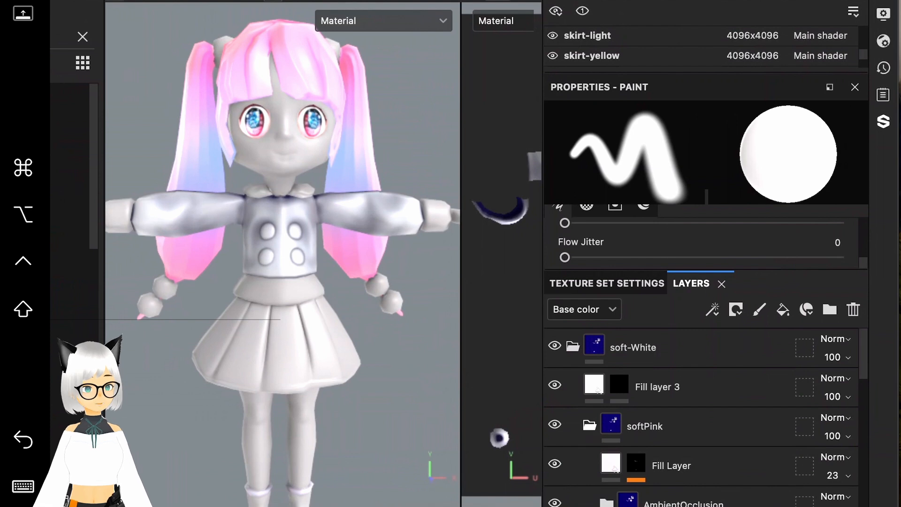
# Select the Base layer of the soft-White material on top_white and review the material's layer stack.
pyautogui.scroll(-7, 861, 411)
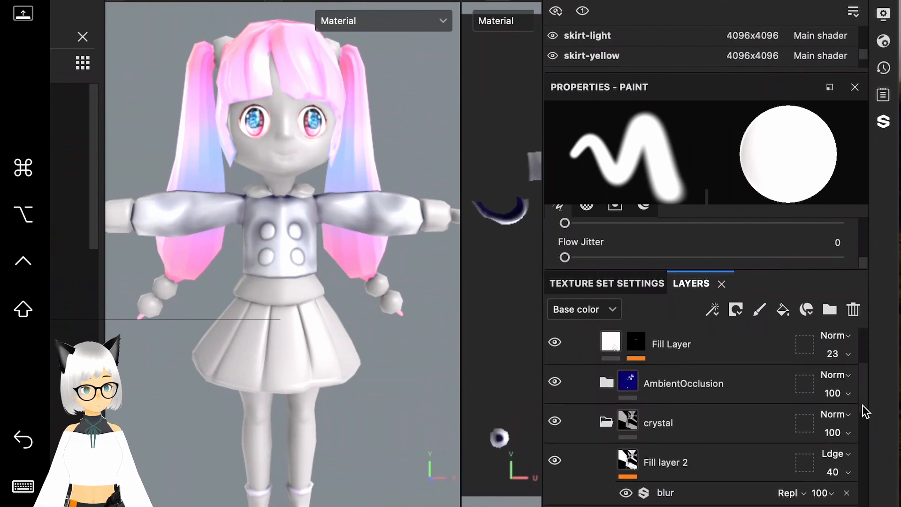
pyautogui.scroll(-2, 852, 457)
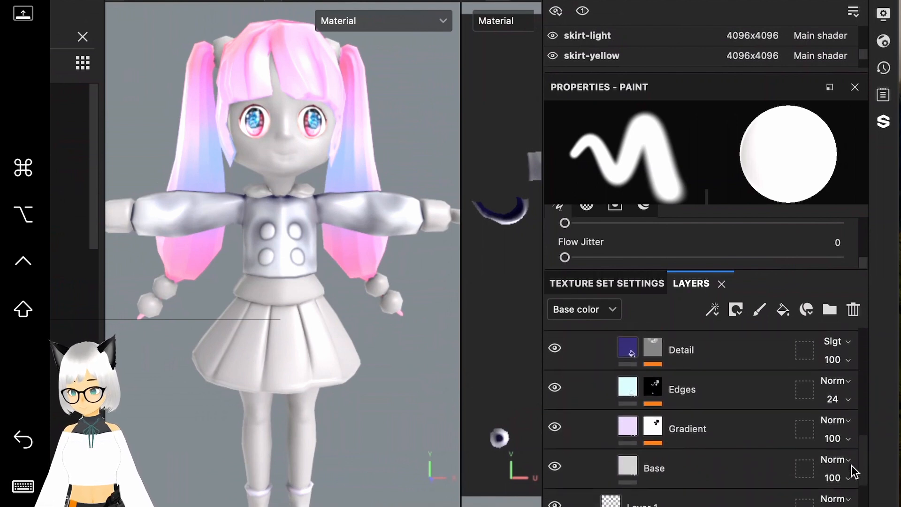
pyautogui.click(851, 467)
pyautogui.click(654, 453)
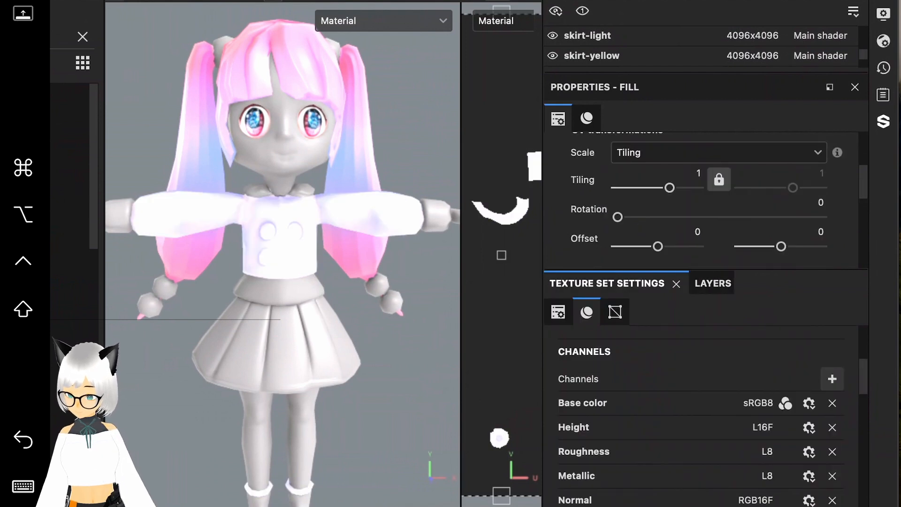
pyautogui.click(712, 284)
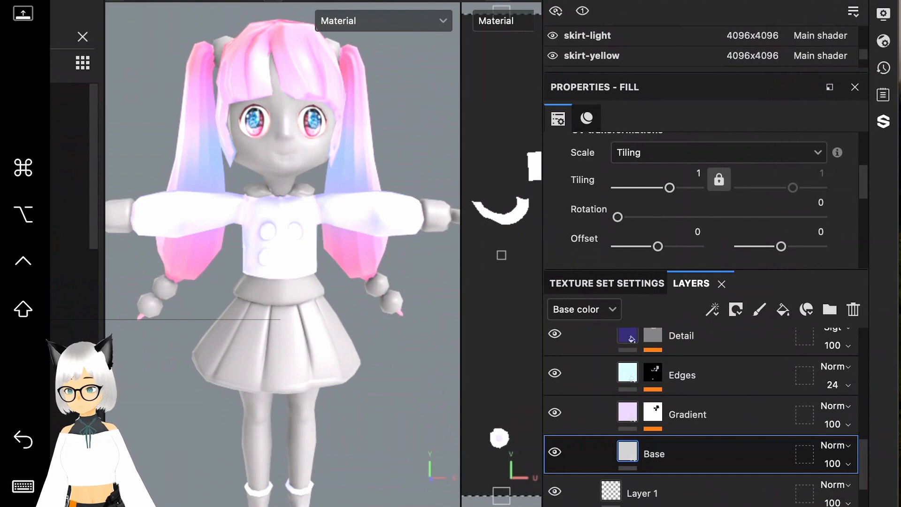
pyautogui.scroll(-1, 868, 430)
pyautogui.scroll(6, 868, 422)
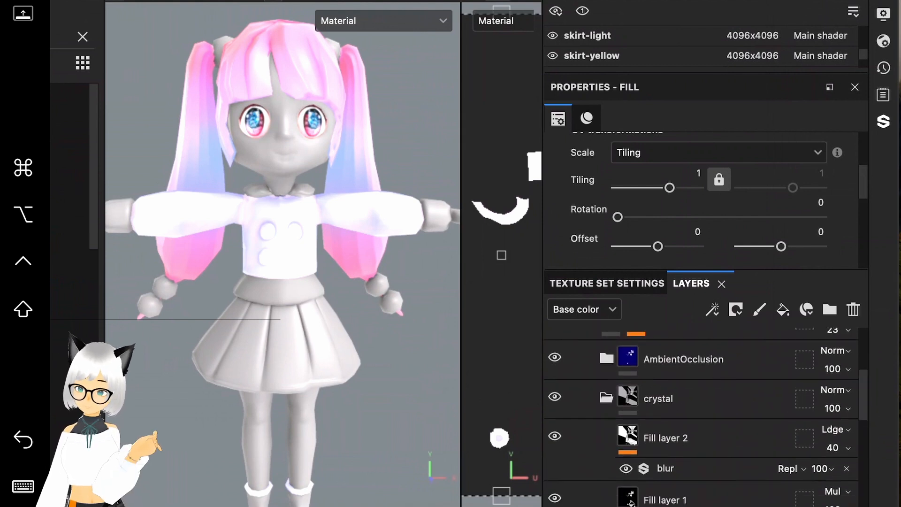
pyautogui.scroll(3, 703, 413)
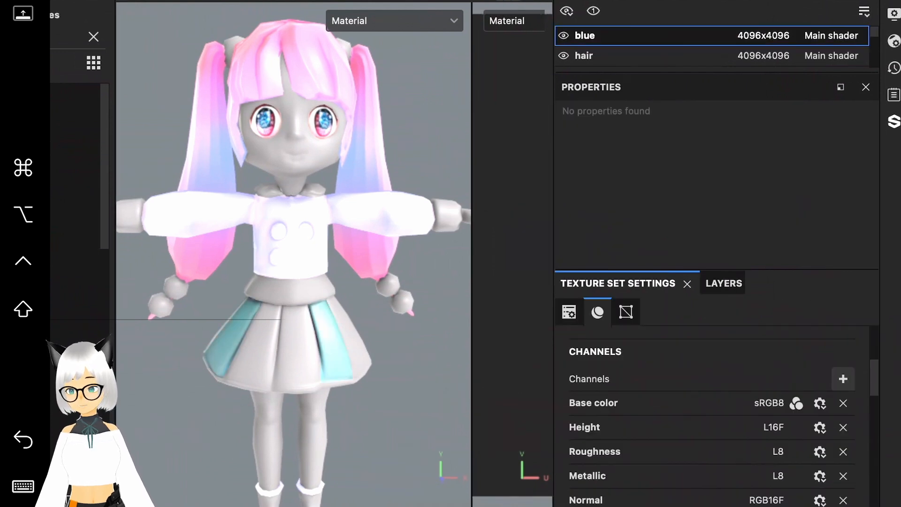
# Add an Emissive channel to the blue texture set.
pyautogui.click(843, 378)
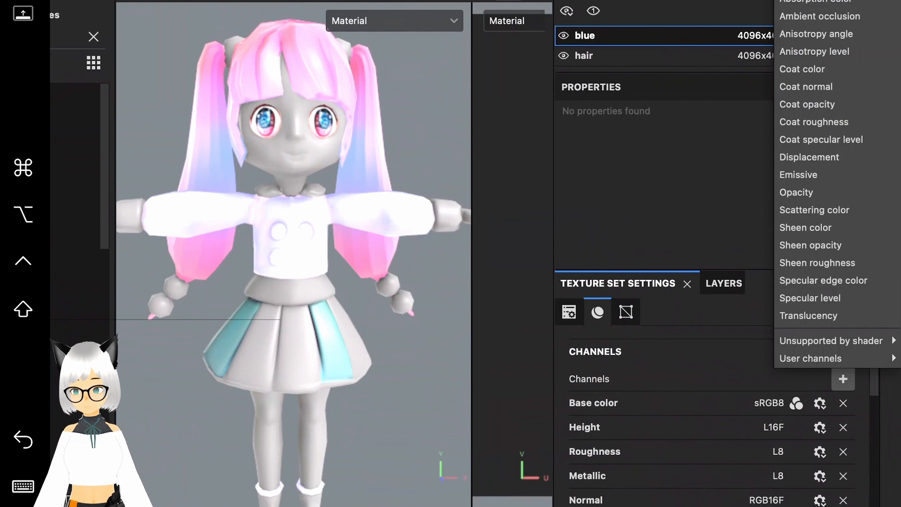
pyautogui.click(819, 176)
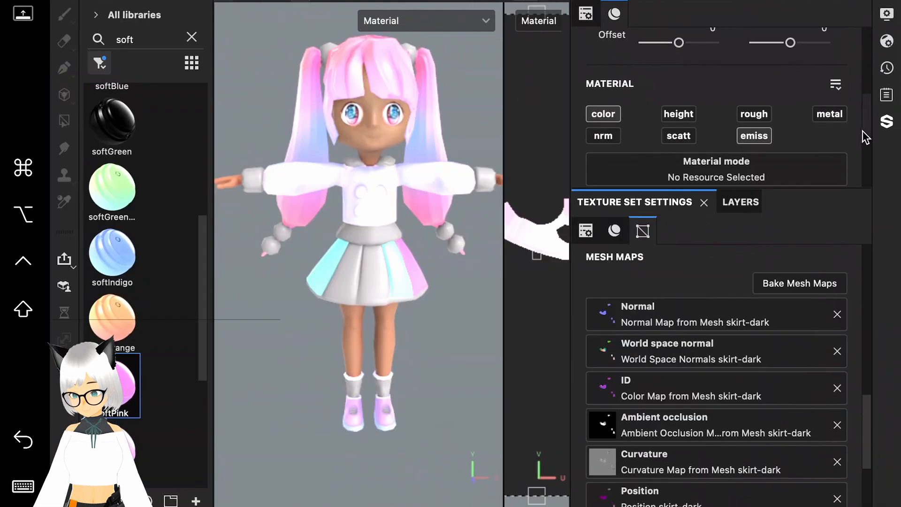
# Apply the softYellow_1 smart material to the skirt-yellow texture set and a soft smart material to skirt-light.
pyautogui.scroll(-5, 863, 178)
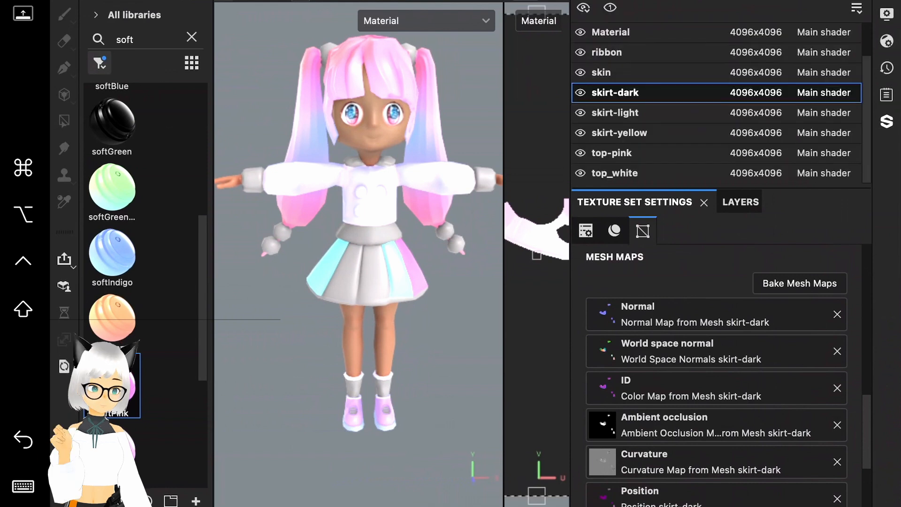
pyautogui.click(619, 133)
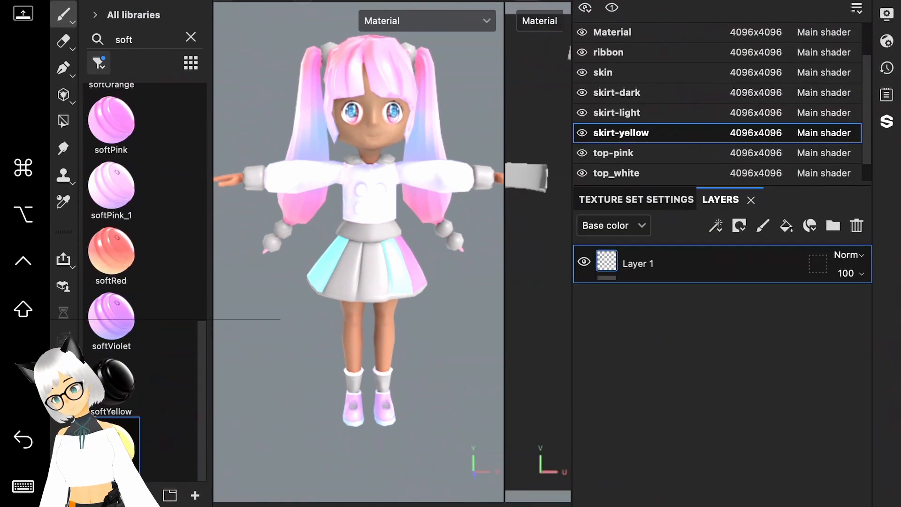
pyautogui.moveTo(111, 446); pyautogui.dragTo(664, 251)
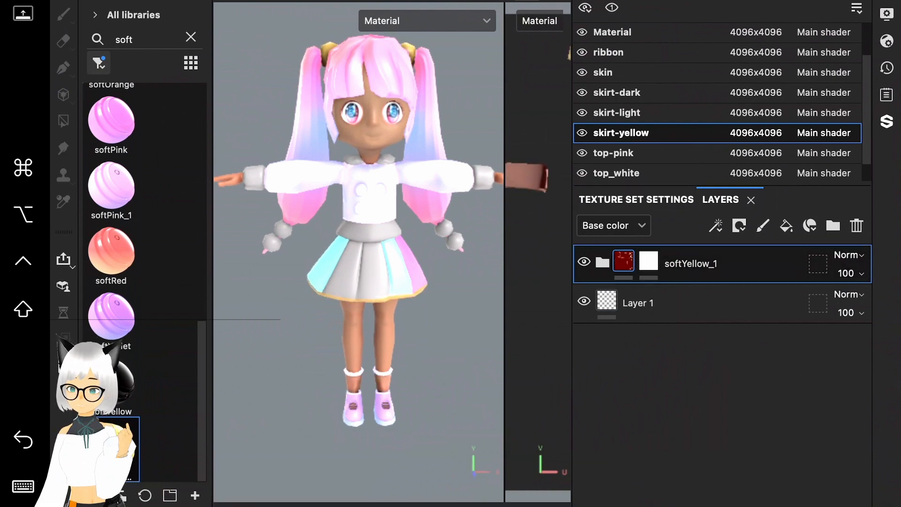
pyautogui.click(617, 113)
pyautogui.moveTo(89, 381); pyautogui.dragTo(760, 263)
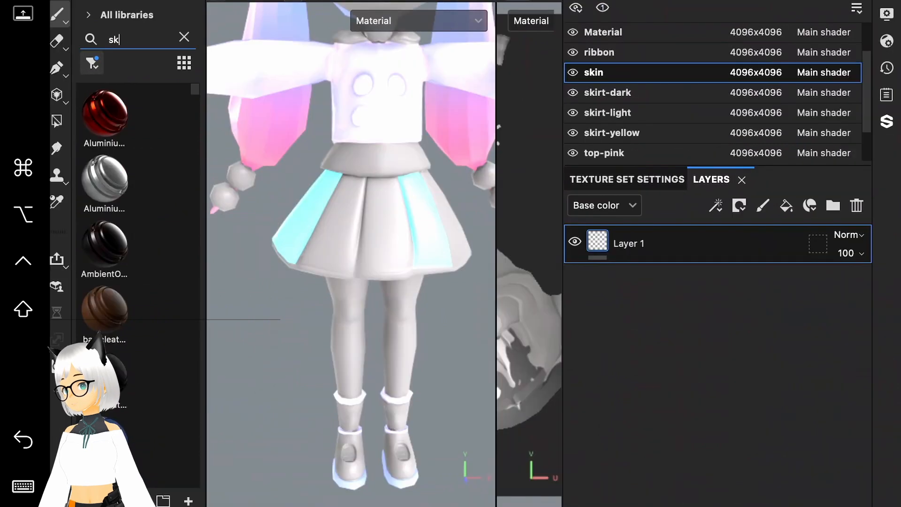
# Search the smart materials for "skin" and apply Skin Face to the skin texture set.
pyautogui.write('n')
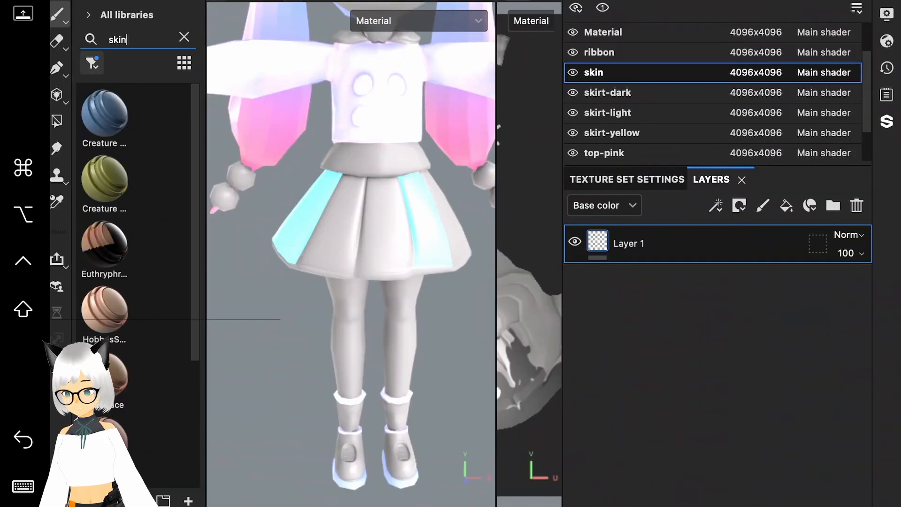
pyautogui.moveTo(104, 375); pyautogui.dragTo(350, 348)
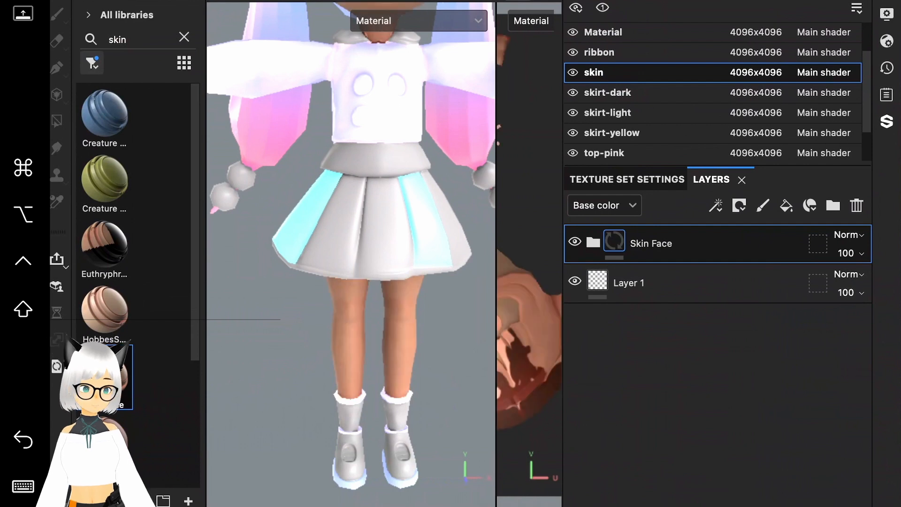
# Hide the Skin Patches, Skin Pores and Skin Detail layers inside the Skin Face material.
pyautogui.click(593, 243)
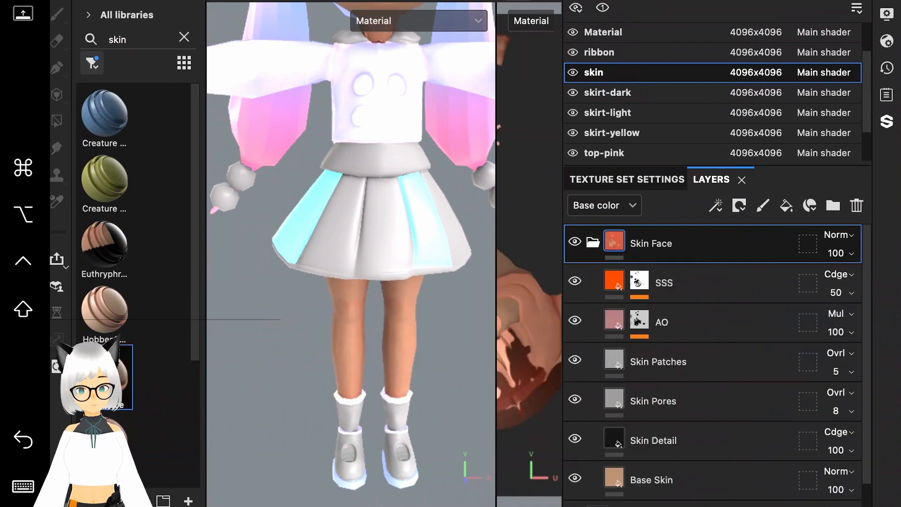
pyautogui.scroll(5, 381, 331)
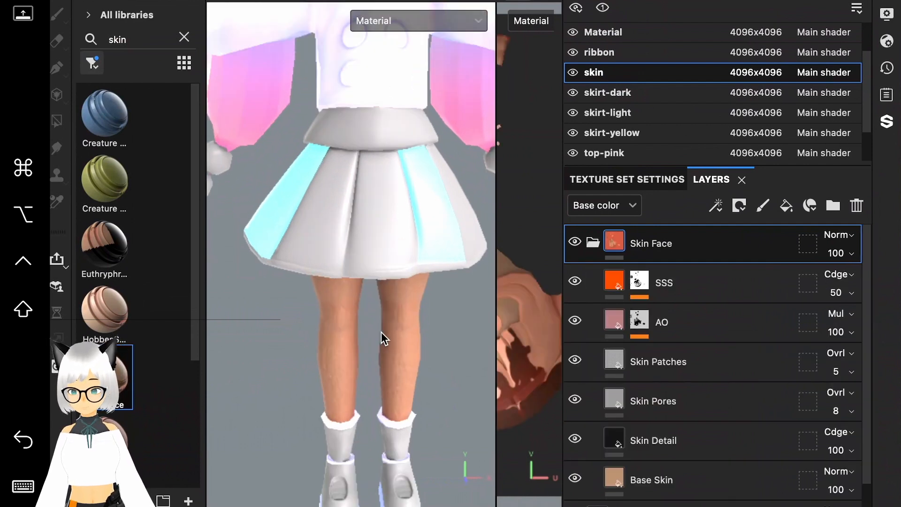
pyautogui.scroll(5, 393, 341)
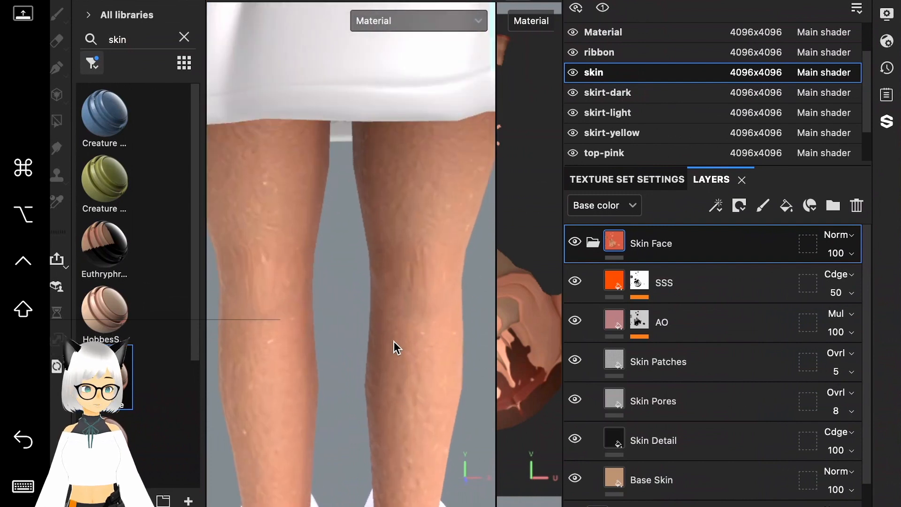
pyautogui.click(575, 399)
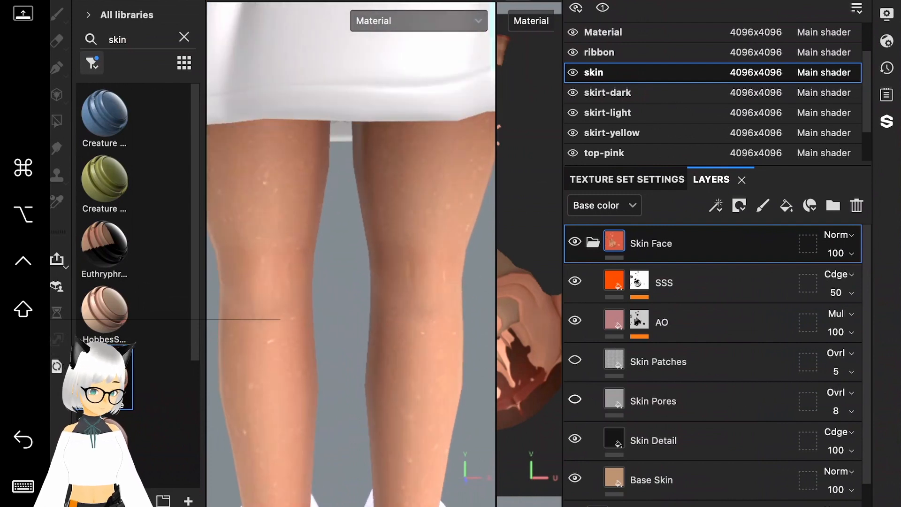
pyautogui.click(575, 438)
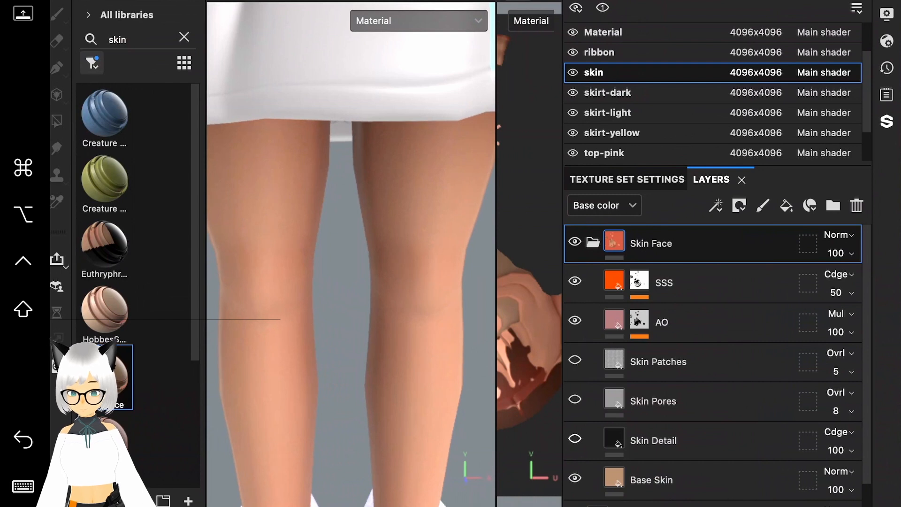
pyautogui.click(593, 242)
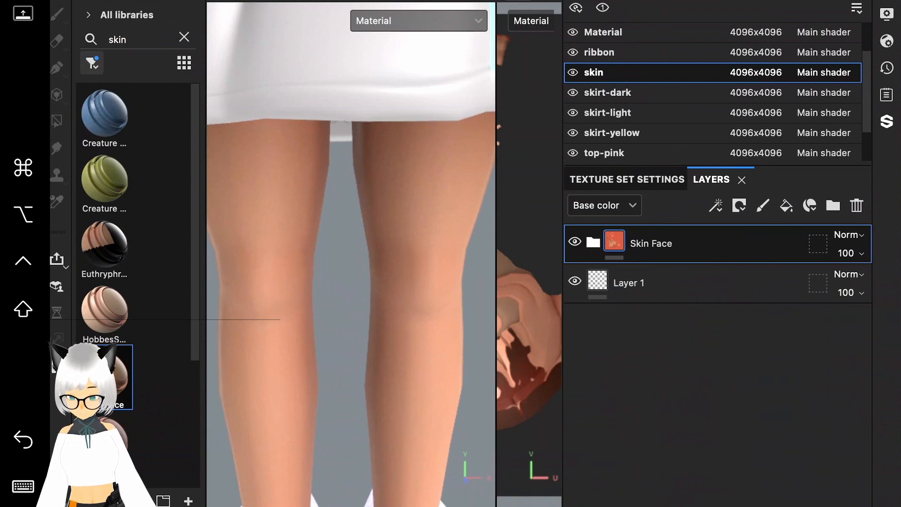
# Select the skirt-dark texture set and hide it on the model.
pyautogui.scroll(-3, 370, 338)
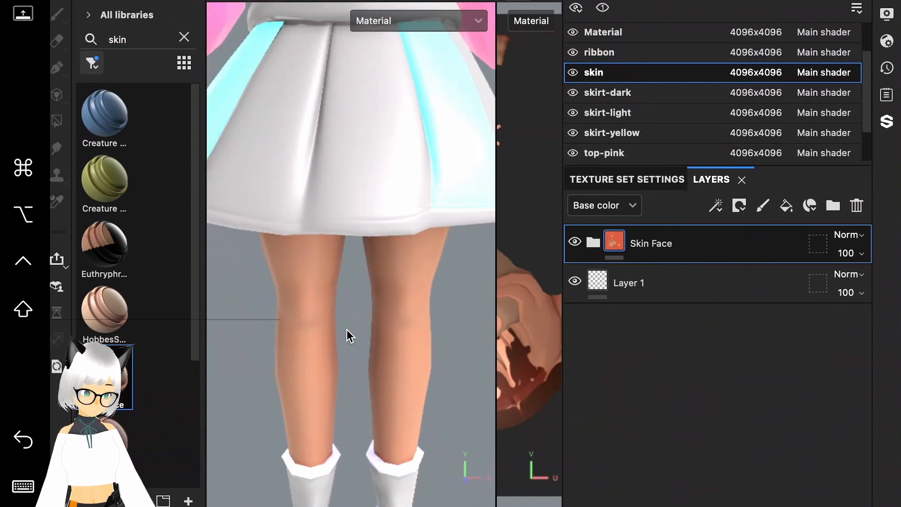
pyautogui.scroll(-2, 347, 326)
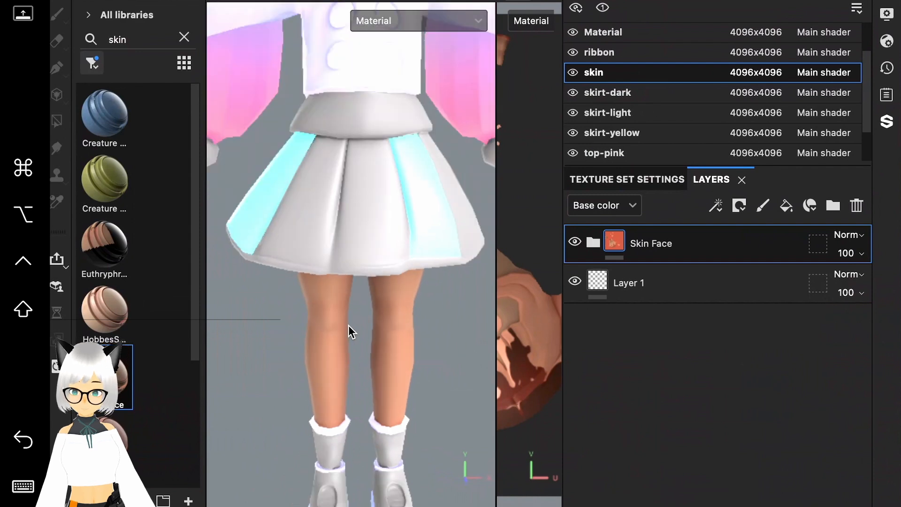
pyautogui.scroll(-4, 354, 318)
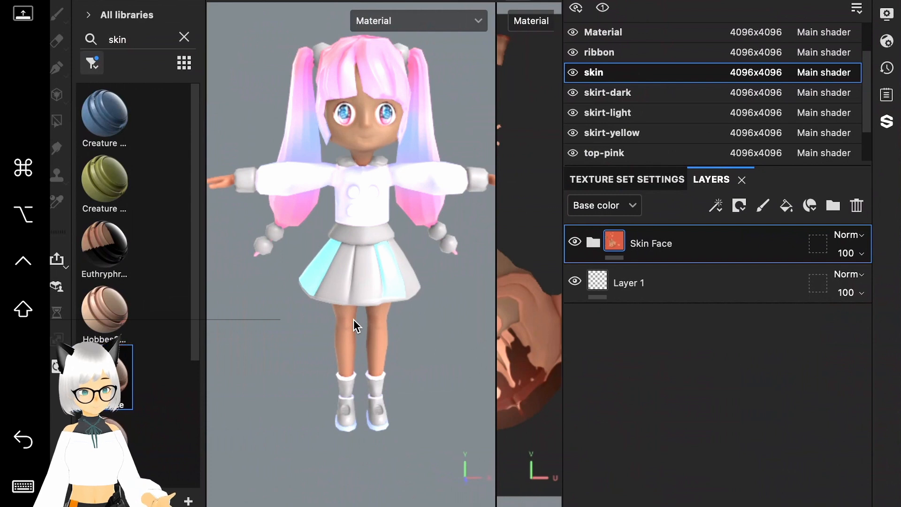
pyautogui.click(635, 93)
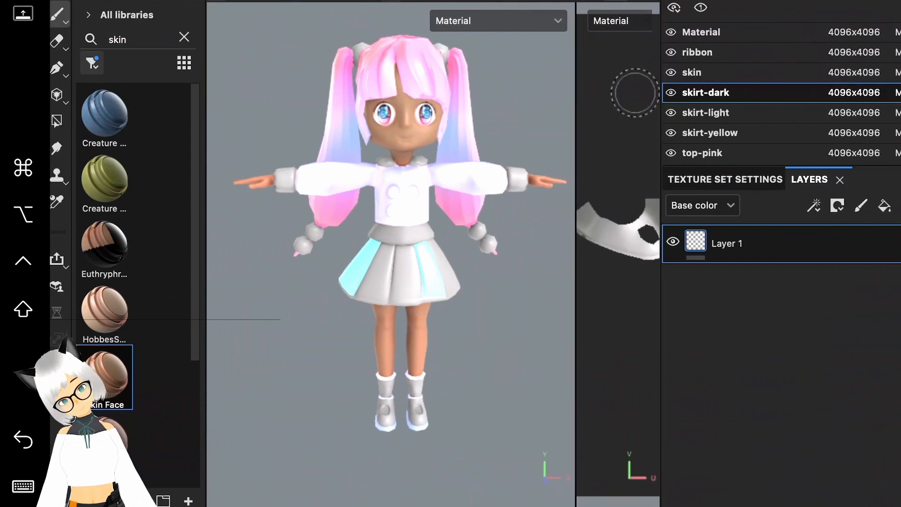
pyautogui.click(671, 93)
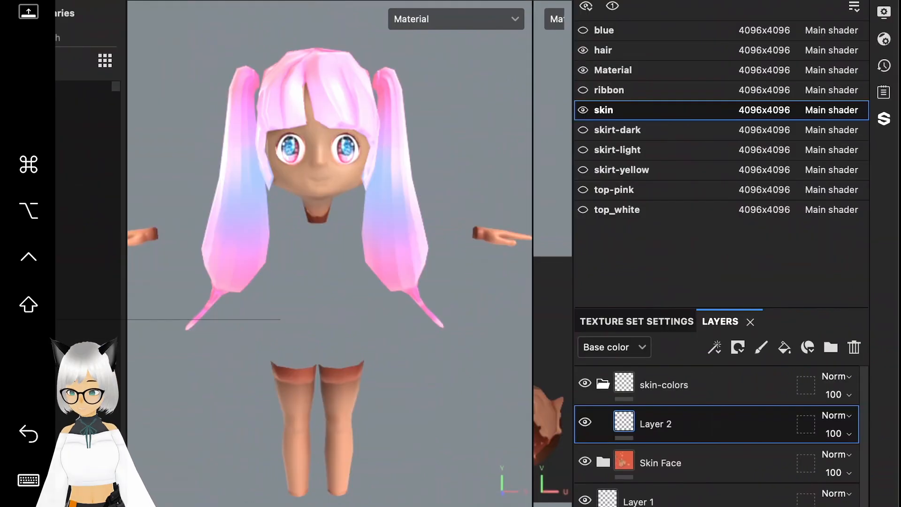
# Delete Layer 2 from the skin-colors folder and add a fill layer inside that folder.
pyautogui.press('Delete')
pyautogui.click(663, 385)
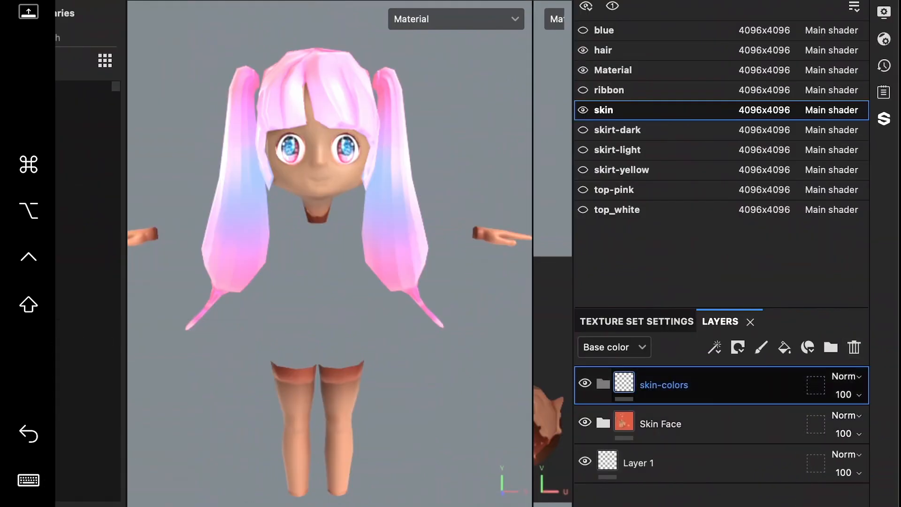
pyautogui.click(784, 347)
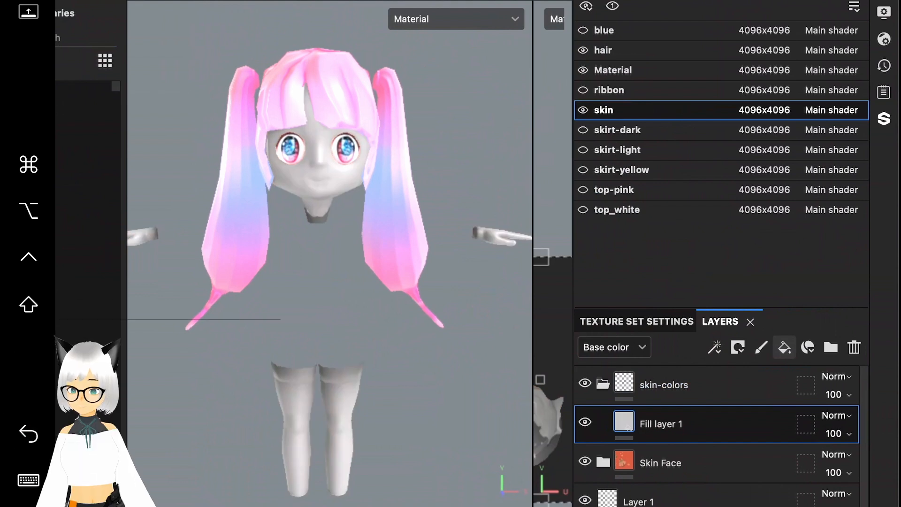
# Set the base color of Fill layer 1 in the skin-colors folder to a saturated red.
pyautogui.click(718, 1)
pyautogui.scroll(-10, 717, 165)
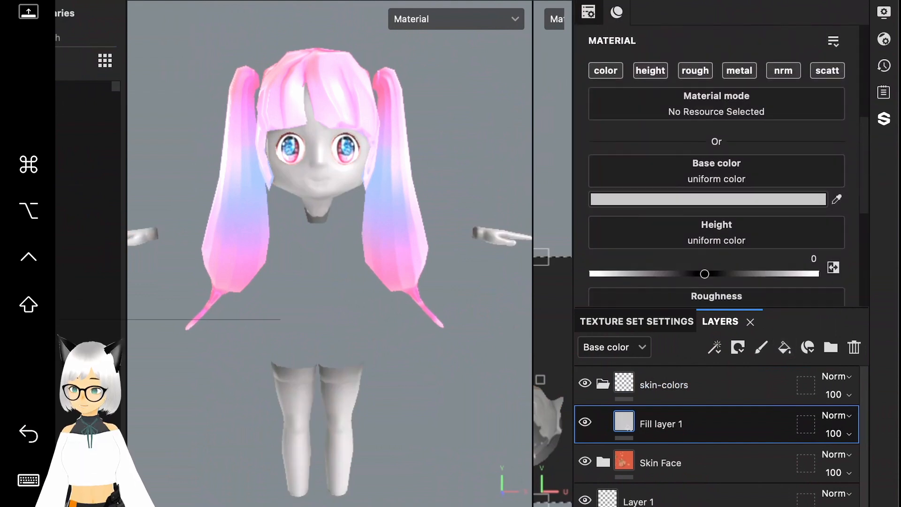
pyautogui.click(704, 199)
pyautogui.click(721, 98)
pyautogui.moveTo(721, 95)
pyautogui.mouseDown()
pyautogui.moveTo(705, 87)
pyautogui.moveTo(708, 134)
pyautogui.moveTo(716, 125)
pyautogui.mouseUp()
pyautogui.moveTo(769, 274); pyautogui.dragTo(770, 256)
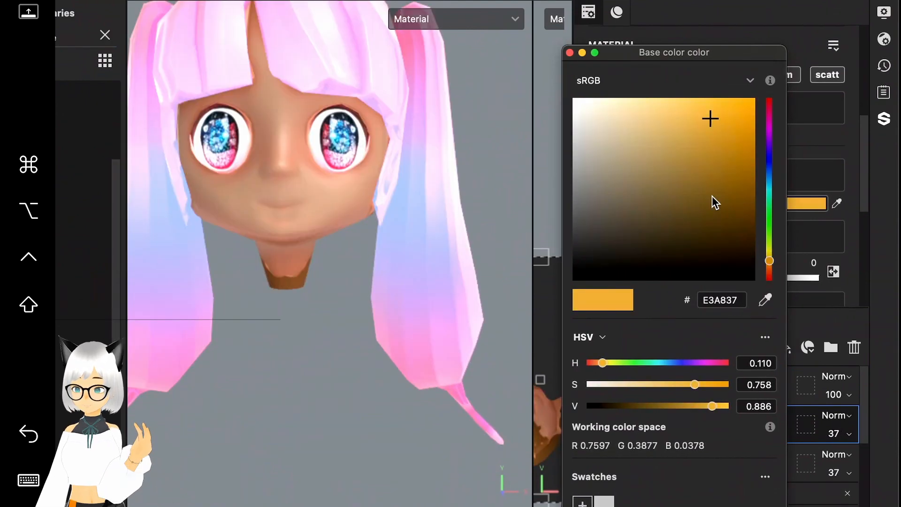
pyautogui.click(769, 173)
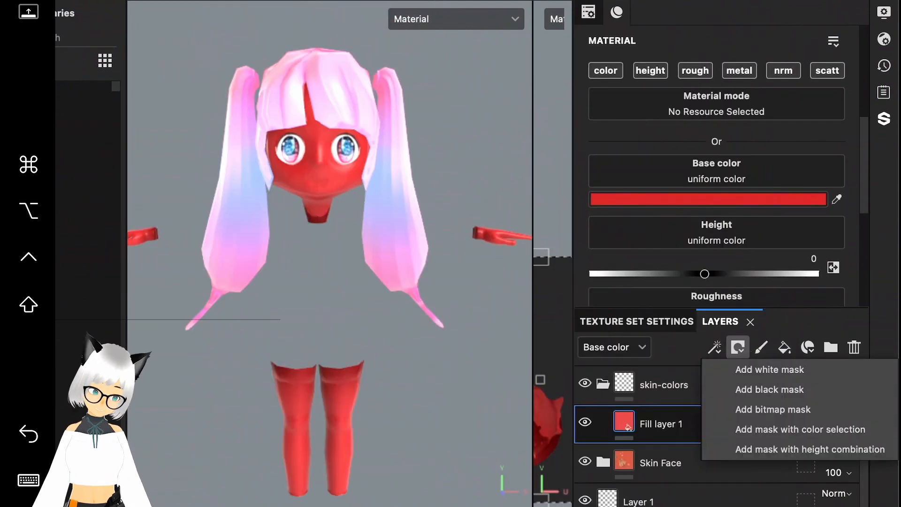
# Give Fill layer 1 a black mask filled with the Ambient Occlusion map and add Levels to that mask.
pyautogui.click(800, 390)
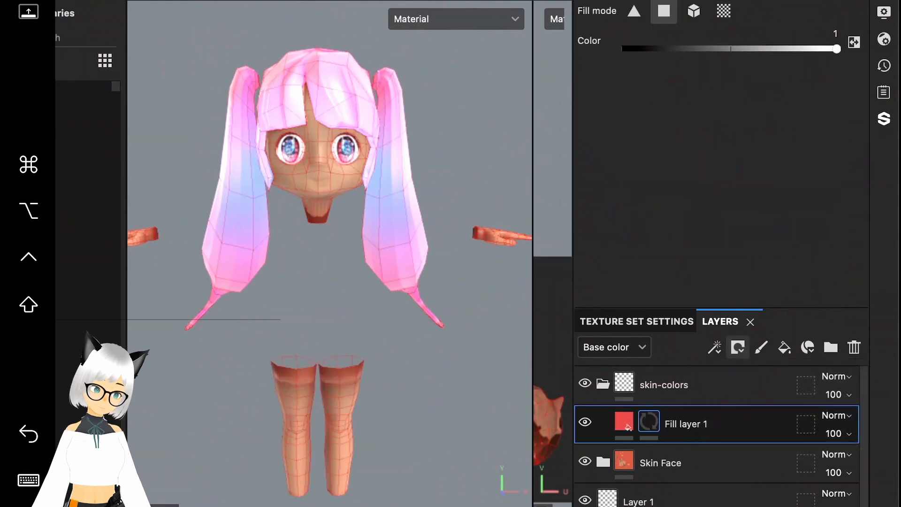
pyautogui.moveTo(117, 282); pyautogui.dragTo(742, 424)
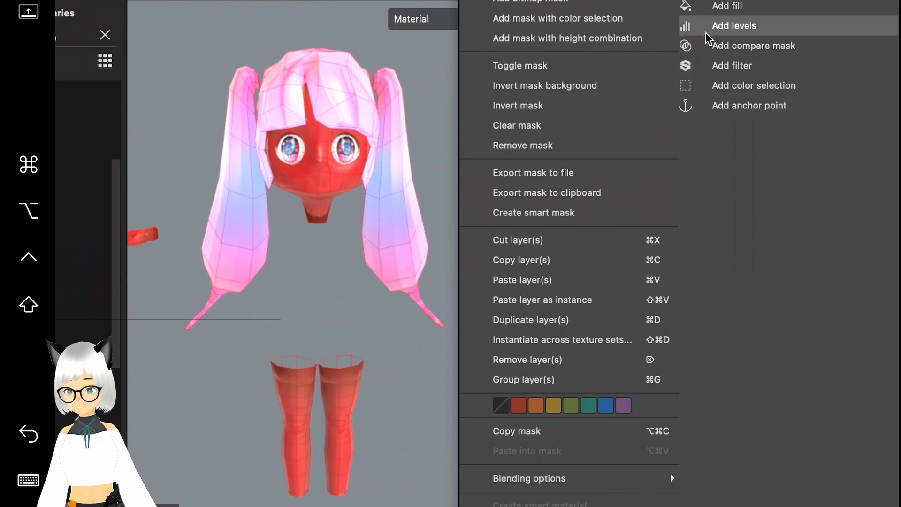
pyautogui.click(718, 26)
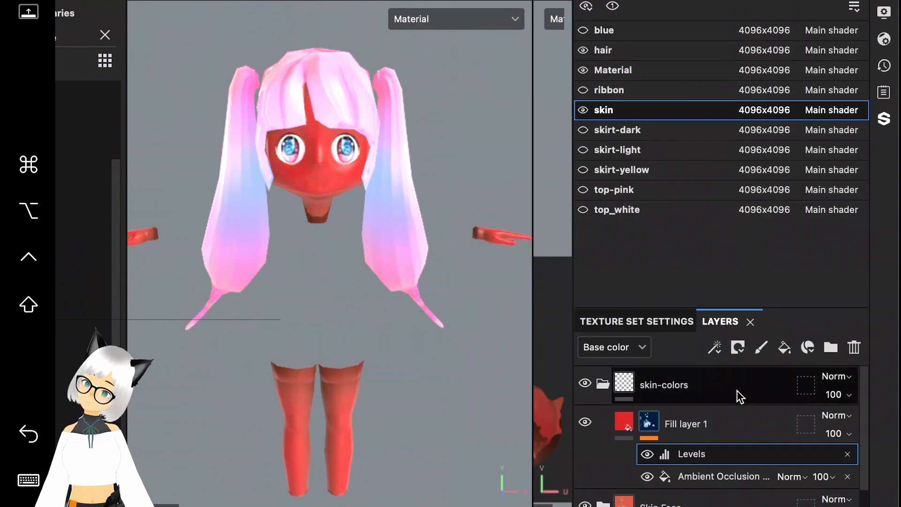
# Set the mask Levels midpoint to 10,095 and invert the Levels output so the red falls into the occluded areas.
pyautogui.click(660, 1)
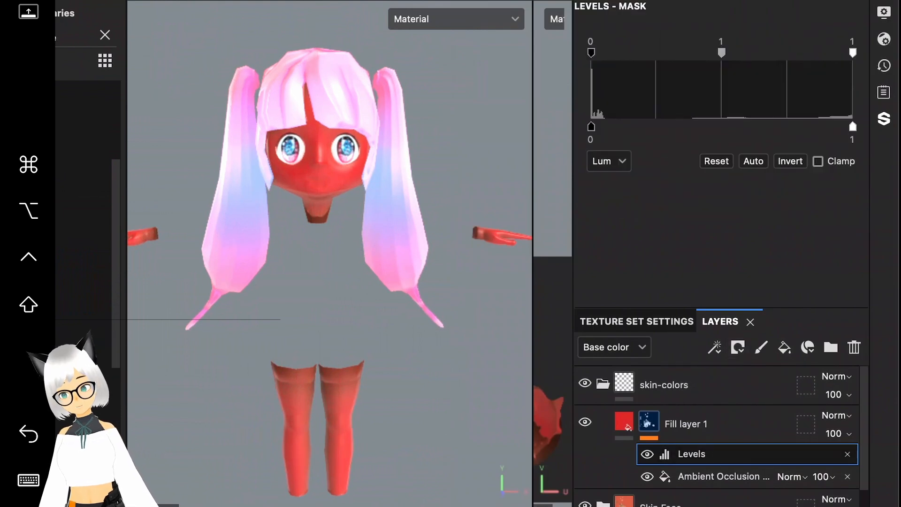
pyautogui.moveTo(721, 53); pyautogui.dragTo(800, 55)
pyautogui.scroll(5, 366, 217)
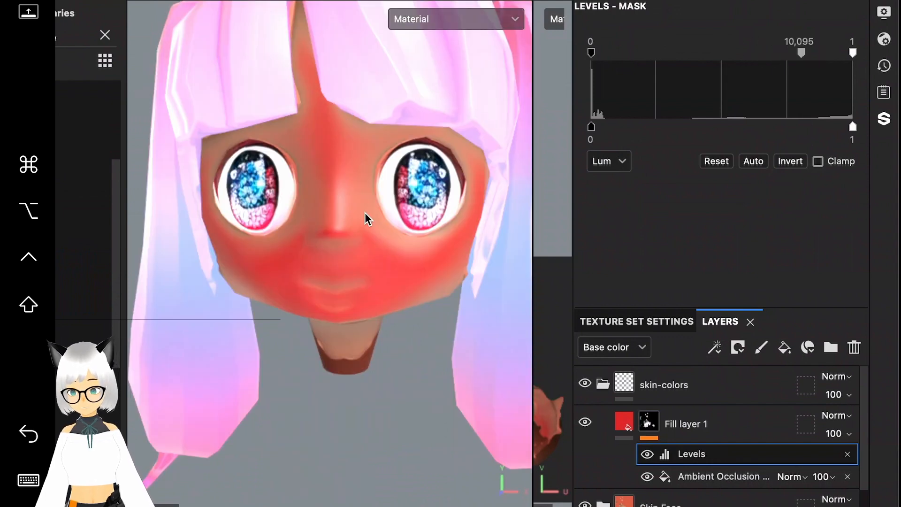
pyautogui.click(790, 161)
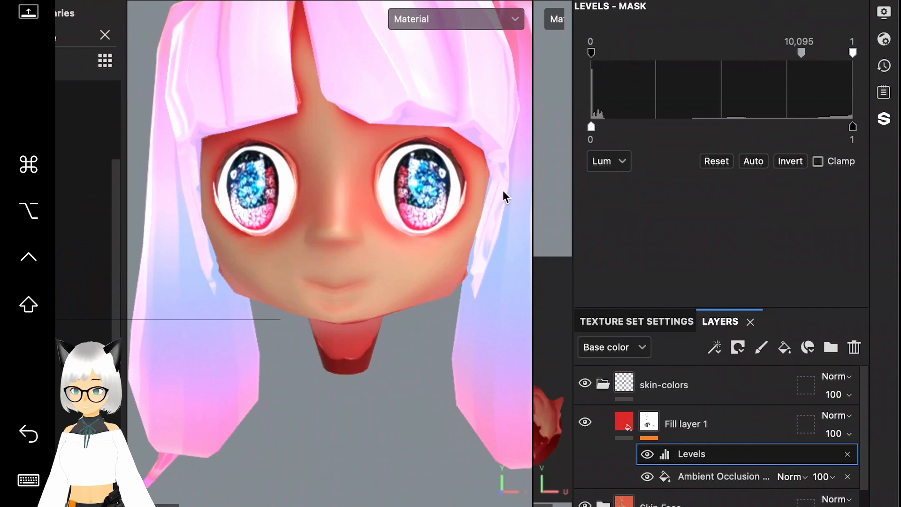
# Lower the opacity of the red Fill layer 1 to about 37.
pyautogui.scroll(-5, 366, 207)
pyautogui.click(839, 433)
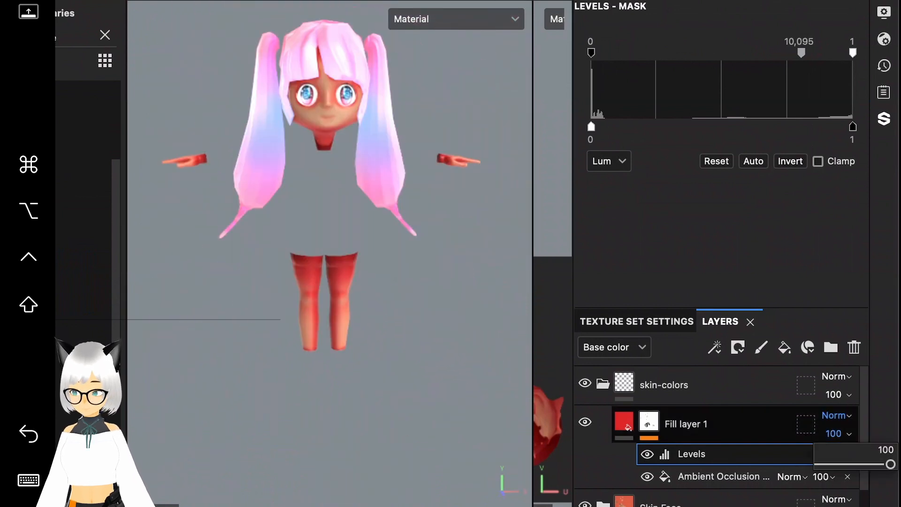
pyautogui.moveTo(890, 464); pyautogui.dragTo(845, 463)
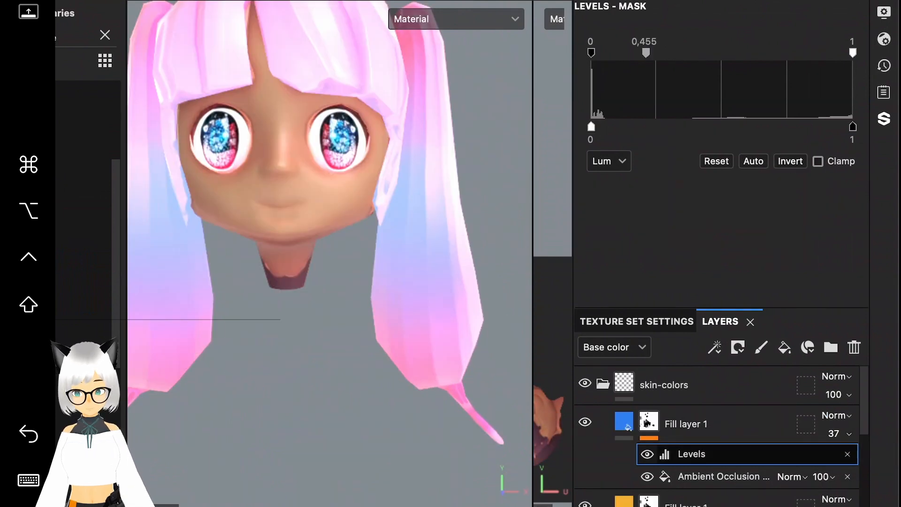
# Invert the Levels on the blue fill layer's ambient occlusion mask and move their midpoint far toward the white end.
pyautogui.click(790, 160)
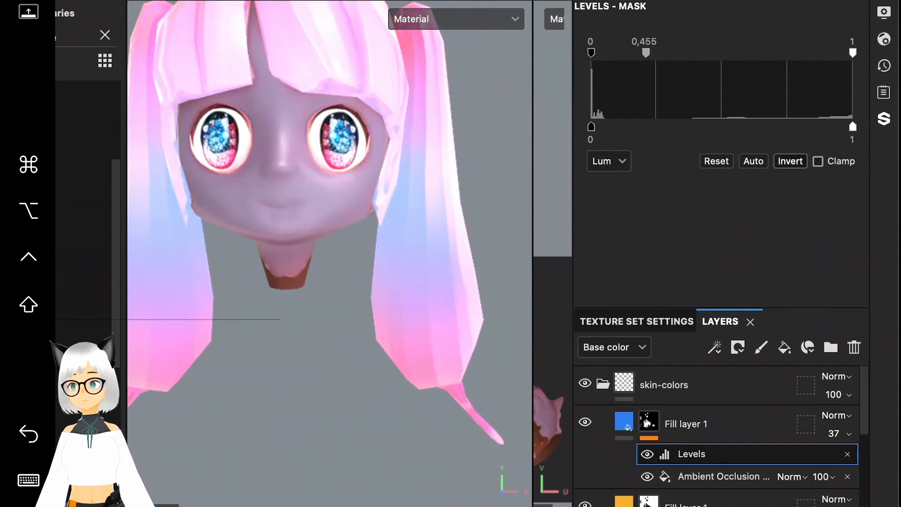
pyautogui.click(792, 163)
pyautogui.click(792, 163)
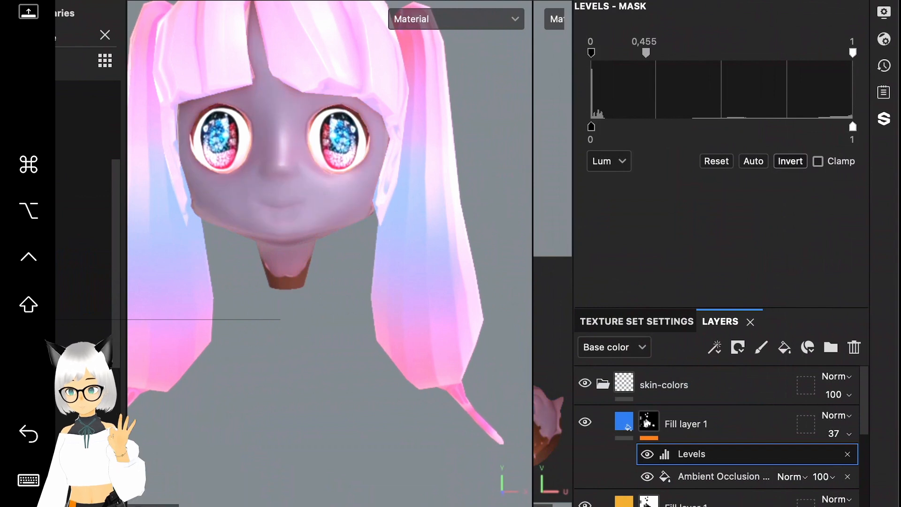
pyautogui.moveTo(646, 53)
pyautogui.mouseDown()
pyautogui.moveTo(826, 54)
pyautogui.moveTo(798, 52)
pyautogui.mouseUp()
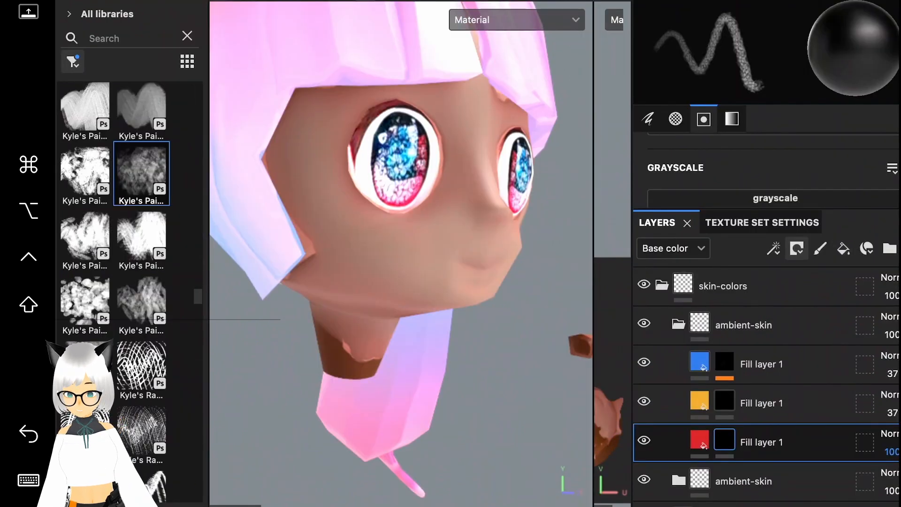
# Set the brush grayscale to 1 and paint blush on the cheeks and nose in the red fill layer's mask.
pyautogui.moveTo(848, 211); pyautogui.dragTo(843, 327)
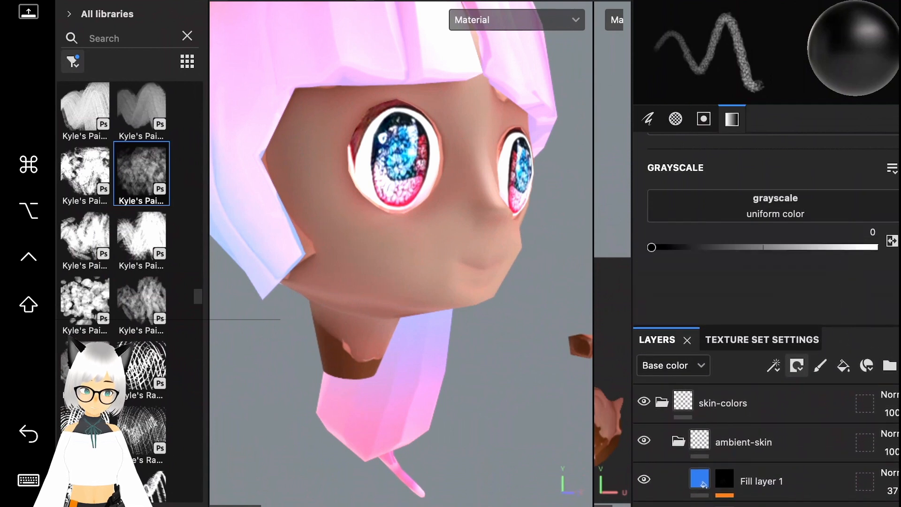
pyautogui.click(875, 247)
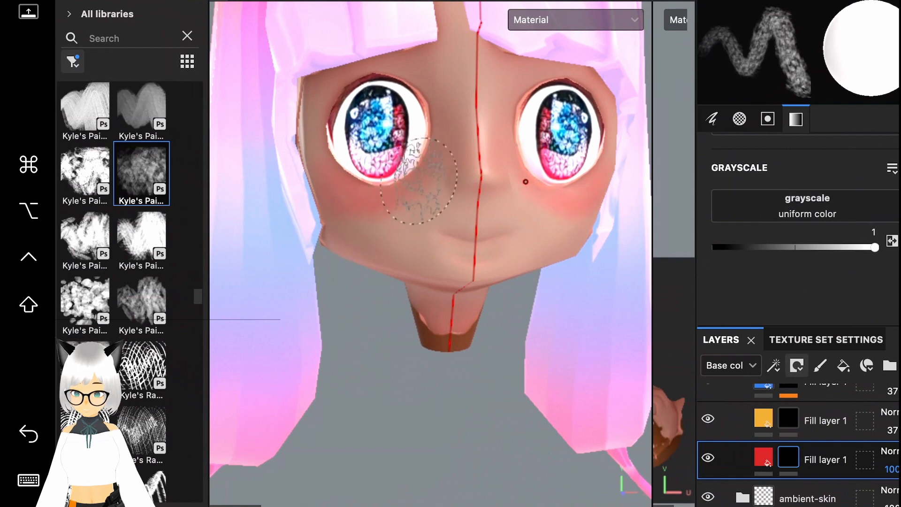
pyautogui.scroll(-10, 469, 197)
pyautogui.moveTo(458, 207)
pyautogui.keyDown('alt'); pyautogui.mouseDown()
pyautogui.moveTo(487, 256)
pyautogui.moveTo(360, 243)
pyautogui.moveTo(433, 282)
pyautogui.moveTo(506, 173)
pyautogui.mouseUp(); pyautogui.keyUp('alt')
pyautogui.scroll(8, 359, 244)
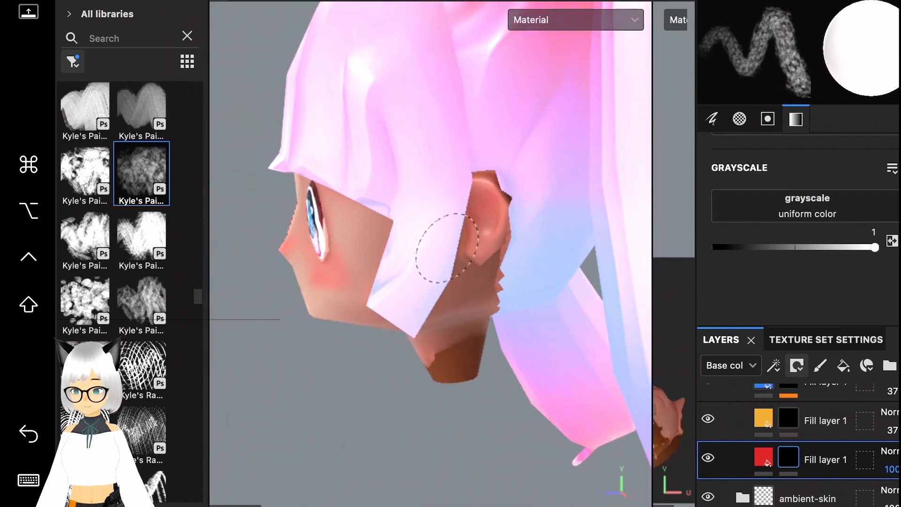
pyautogui.keyDown('alt'); pyautogui.moveTo(502, 182); pyautogui.dragTo(536, 296); pyautogui.keyUp('alt')
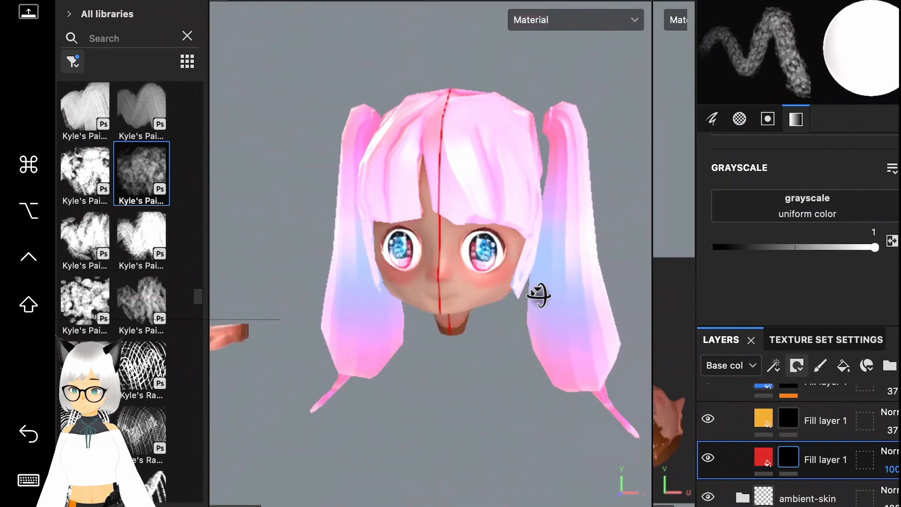
# Paint the red fill layer's mask under the jaw, around the neck and over the lower face.
pyautogui.scroll(6, 488, 311)
pyautogui.scroll(-5, 469, 282)
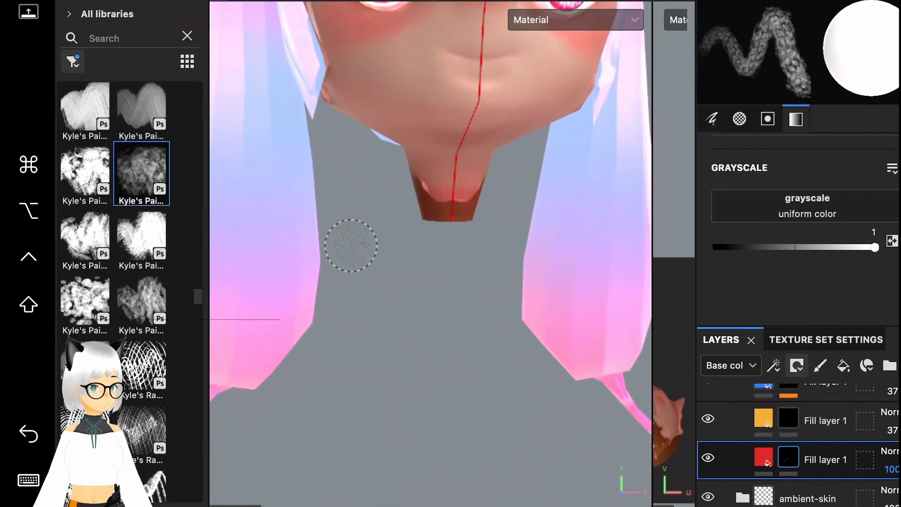
pyautogui.scroll(-5, 305, 262)
pyautogui.scroll(8, 388, 255)
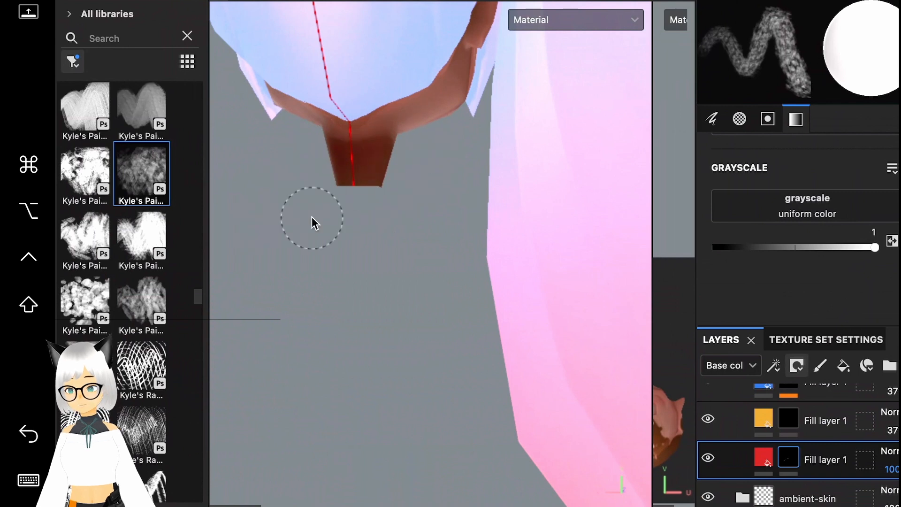
pyautogui.keyDown('alt'); pyautogui.moveTo(301, 258); pyautogui.dragTo(483, 173); pyautogui.keyUp('alt')
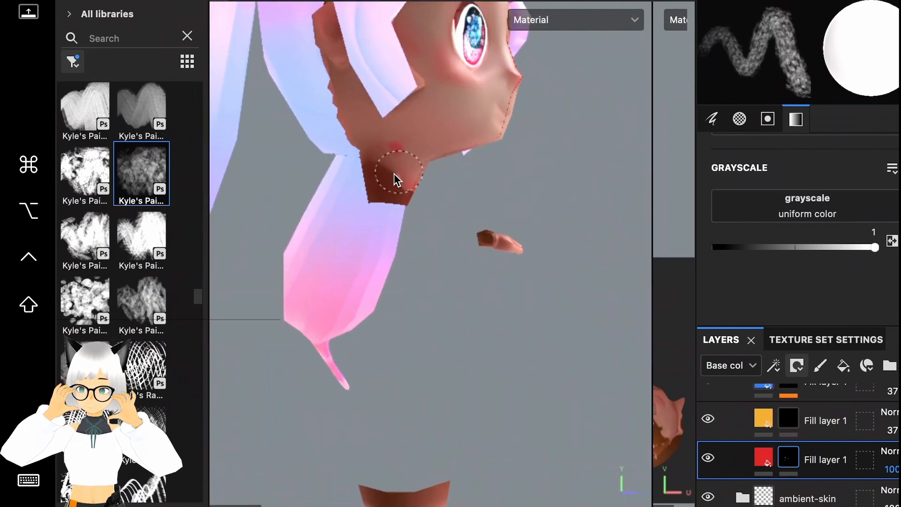
pyautogui.keyDown('alt'); pyautogui.moveTo(395, 202); pyautogui.dragTo(523, 176); pyautogui.keyUp('alt')
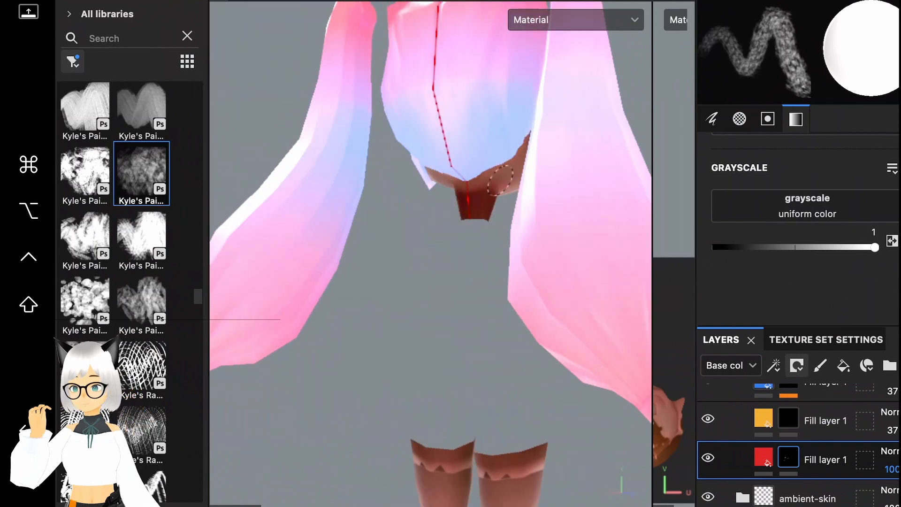
pyautogui.keyDown('alt'); pyautogui.moveTo(428, 196); pyautogui.dragTo(338, 187); pyautogui.keyUp('alt')
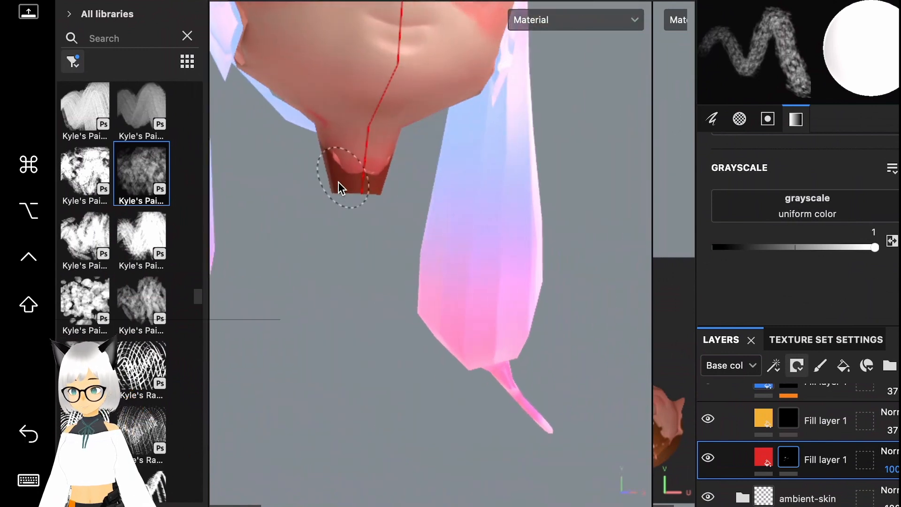
pyautogui.keyDown('alt'); pyautogui.moveTo(382, 137); pyautogui.dragTo(330, 132); pyautogui.keyUp('alt')
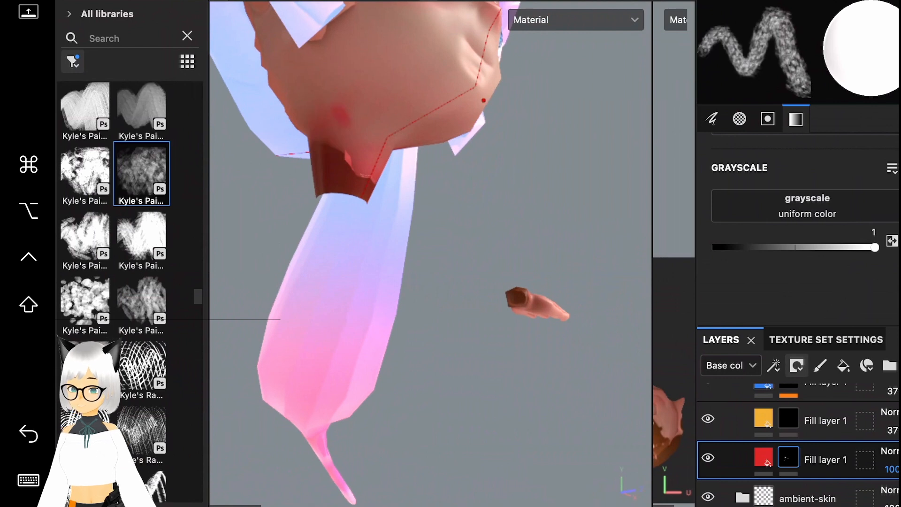
pyautogui.moveTo(340, 115)
pyautogui.mouseDown()
pyautogui.moveTo(311, 131)
pyautogui.moveTo(302, 85)
pyautogui.moveTo(354, 161)
pyautogui.mouseUp()
pyautogui.keyDown('alt'); pyautogui.moveTo(464, 173); pyautogui.dragTo(483, 269); pyautogui.keyUp('alt')
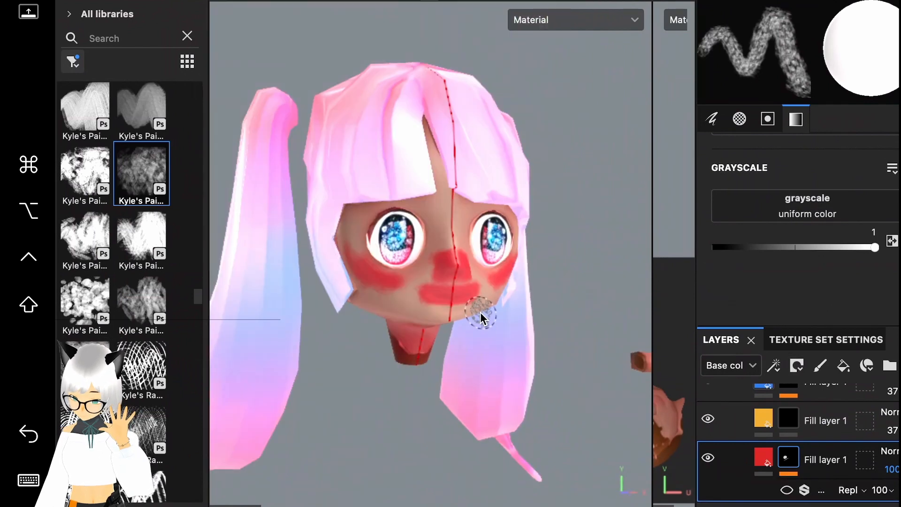
pyautogui.scroll(5, 478, 315)
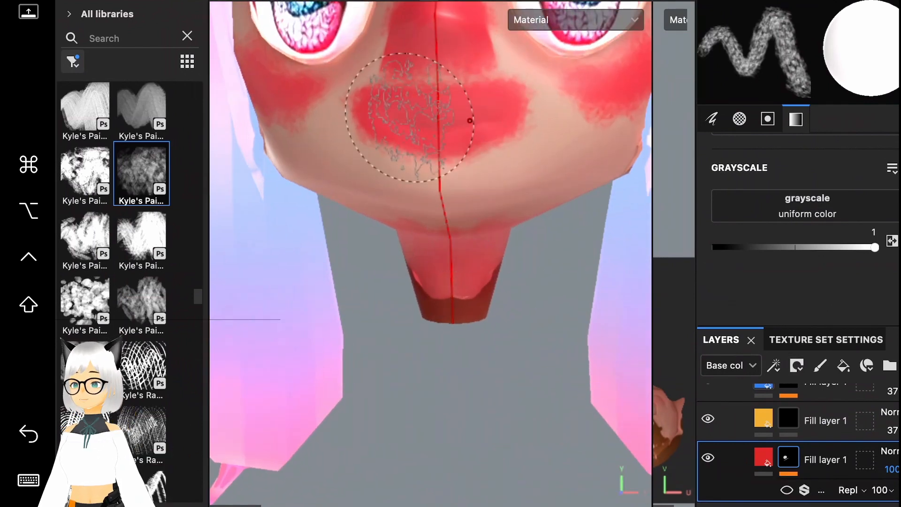
# Paint the red fill layer's mask around the wrist and over the palm and fingers of the hand.
pyautogui.scroll(-5, 413, 118)
pyautogui.moveTo(537, 408)
pyautogui.keyDown('alt'); pyautogui.mouseDown(button='middle')
pyautogui.moveTo(525, 329)
pyautogui.moveTo(549, 122)
pyautogui.mouseUp(button='middle'); pyautogui.keyUp('alt')
pyautogui.scroll(1, 539, 131)
pyautogui.moveTo(469, 121)
pyautogui.mouseDown()
pyautogui.moveTo(549, 126)
pyautogui.moveTo(427, 155)
pyautogui.mouseUp()
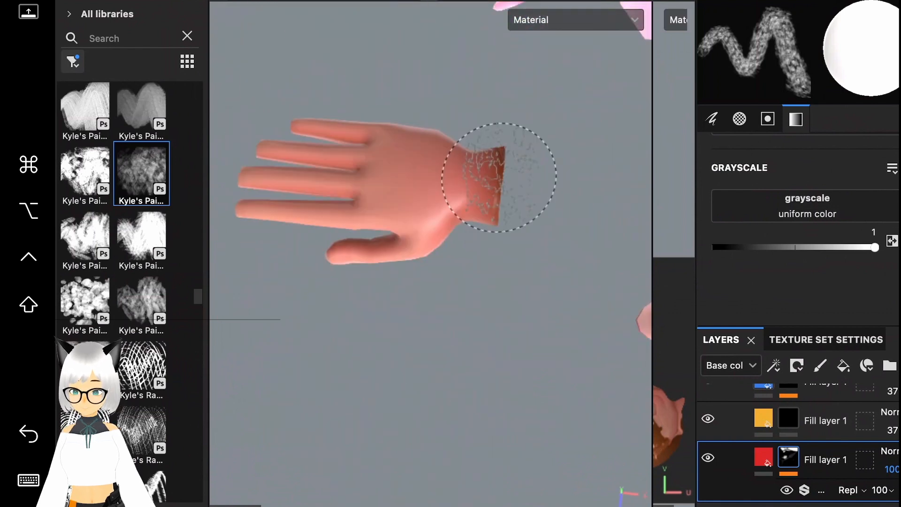
pyautogui.moveTo(489, 161)
pyautogui.mouseDown()
pyautogui.moveTo(473, 131)
pyautogui.moveTo(462, 213)
pyautogui.mouseUp()
pyautogui.moveTo(520, 226)
pyautogui.keyDown('alt'); pyautogui.mouseDown()
pyautogui.moveTo(499, 221)
pyautogui.moveTo(492, 150)
pyautogui.mouseUp(); pyautogui.keyUp('alt')
pyautogui.moveTo(495, 239)
pyautogui.mouseDown()
pyautogui.moveTo(477, 245)
pyautogui.moveTo(495, 314)
pyautogui.mouseUp()
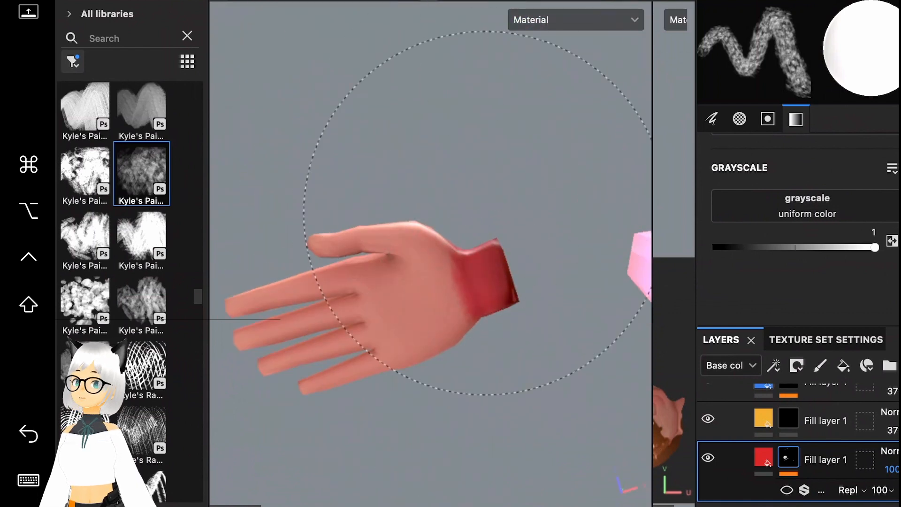
pyautogui.moveTo(486, 213); pyautogui.dragTo(573, 328)
pyautogui.moveTo(235, 307)
pyautogui.mouseDown()
pyautogui.moveTo(297, 418)
pyautogui.moveTo(297, 378)
pyautogui.moveTo(305, 390)
pyautogui.mouseUp()
pyautogui.keyDown('alt'); pyautogui.moveTo(366, 310); pyautogui.dragTo(381, 408); pyautogui.keyUp('alt')
pyautogui.moveTo(381, 408)
pyautogui.mouseDown()
pyautogui.moveTo(382, 416)
pyautogui.moveTo(258, 428)
pyautogui.moveTo(246, 316)
pyautogui.moveTo(242, 341)
pyautogui.moveTo(392, 400)
pyautogui.mouseUp()
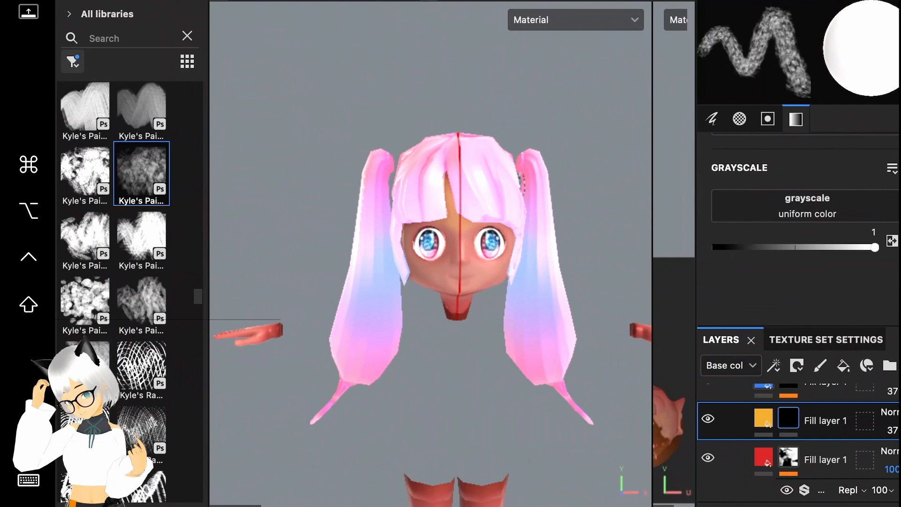
# Paint the orange fill layer's mask over the thighs and lower legs, leaving the knees red.
pyautogui.keyDown('alt'); pyautogui.moveTo(548, 225); pyautogui.dragTo(482, 111, button='middle'); pyautogui.keyUp('alt')
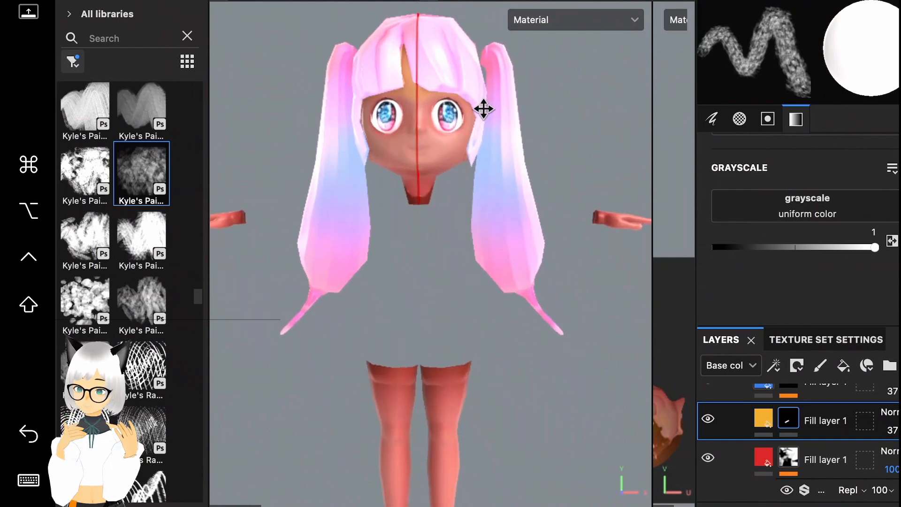
pyautogui.scroll(-4, 482, 111)
pyautogui.scroll(-1, 492, 173)
pyautogui.keyDown('alt'); pyautogui.moveTo(490, 155); pyautogui.dragTo(481, 256, button='middle'); pyautogui.keyUp('alt')
pyautogui.scroll(2, 482, 257)
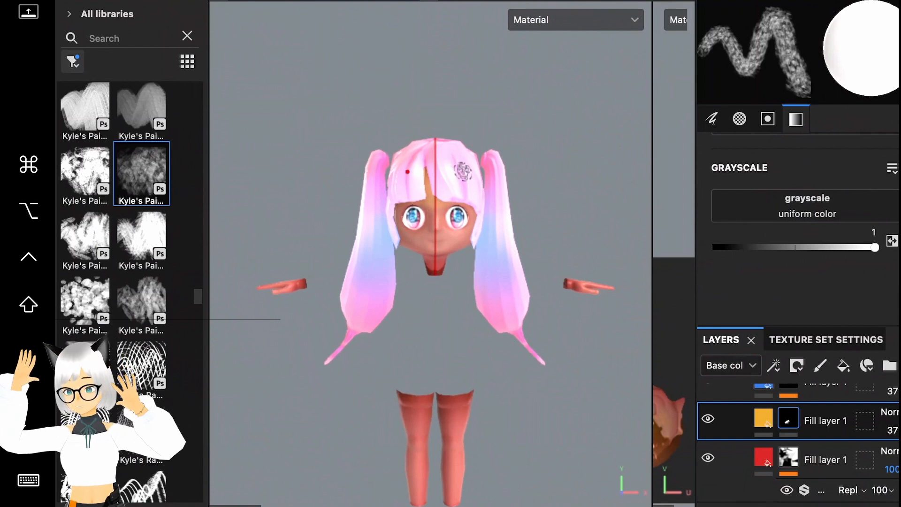
pyautogui.keyDown('alt'); pyautogui.moveTo(475, 328); pyautogui.dragTo(469, 199, button='middle'); pyautogui.keyUp('alt')
pyautogui.scroll(5, 469, 199)
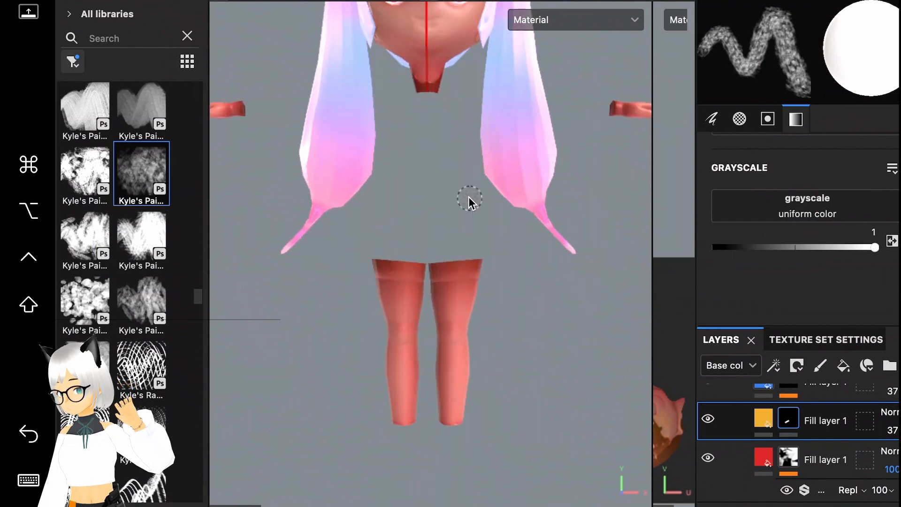
pyautogui.keyDown('alt'); pyautogui.moveTo(390, 300); pyautogui.dragTo(379, 190, button='middle'); pyautogui.keyUp('alt')
pyautogui.moveTo(379, 225)
pyautogui.mouseDown()
pyautogui.moveTo(394, 251)
pyautogui.moveTo(375, 309)
pyautogui.moveTo(367, 300)
pyautogui.mouseUp()
pyautogui.moveTo(375, 300)
pyautogui.keyDown('alt'); pyautogui.mouseDown()
pyautogui.moveTo(446, 291)
pyautogui.moveTo(573, 300)
pyautogui.mouseUp(); pyautogui.keyUp('alt')
pyautogui.moveTo(274, 337)
pyautogui.mouseDown()
pyautogui.moveTo(283, 344)
pyautogui.moveTo(350, 203)
pyautogui.moveTo(274, 244)
pyautogui.moveTo(383, 270)
pyautogui.moveTo(309, 199)
pyautogui.mouseUp()
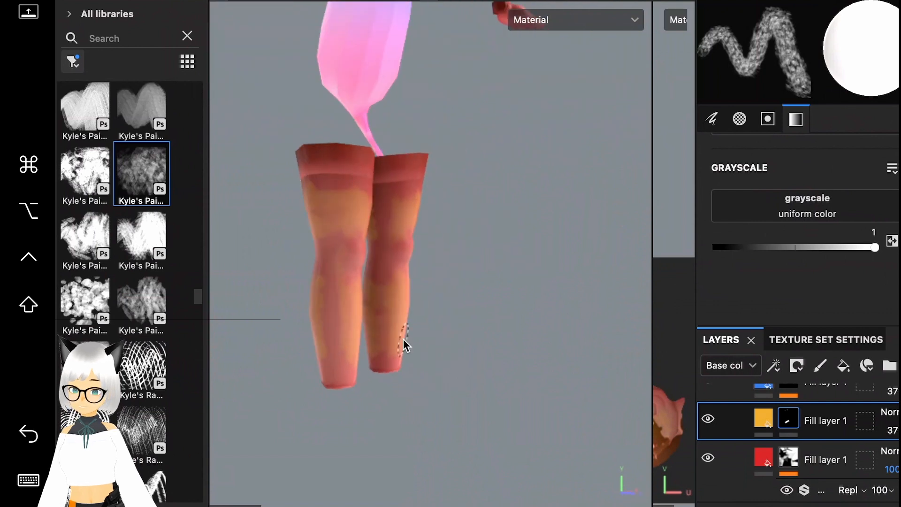
pyautogui.keyDown('alt'); pyautogui.moveTo(333, 332); pyautogui.dragTo(388, 310); pyautogui.keyUp('alt')
pyautogui.keyDown('alt'); pyautogui.moveTo(379, 244); pyautogui.dragTo(443, 218); pyautogui.keyUp('alt')
# Continue painting the orange fill layer's mask from the lower legs to the back of the hand and the fingers.
pyautogui.scroll(-5, 387, 218)
pyautogui.scroll(5, 443, 218)
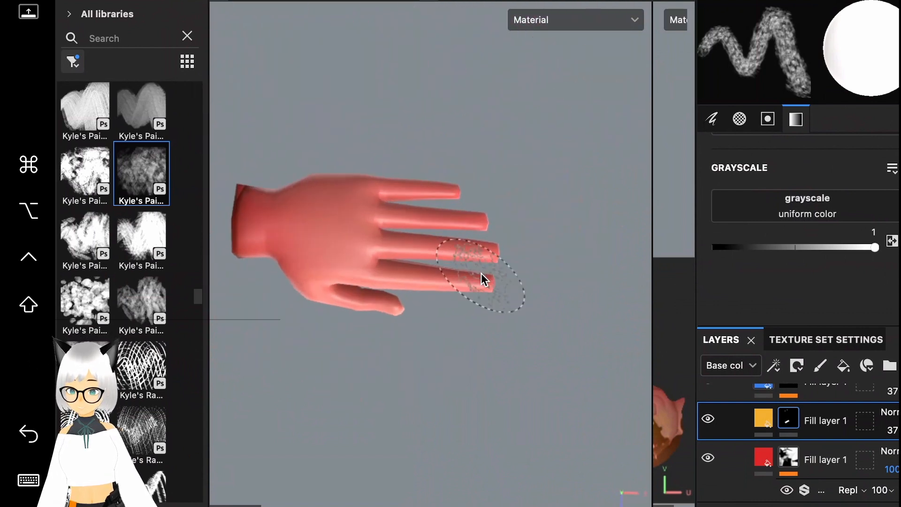
pyautogui.keyDown('alt'); pyautogui.moveTo(492, 262); pyautogui.dragTo(303, 245); pyautogui.keyUp('alt')
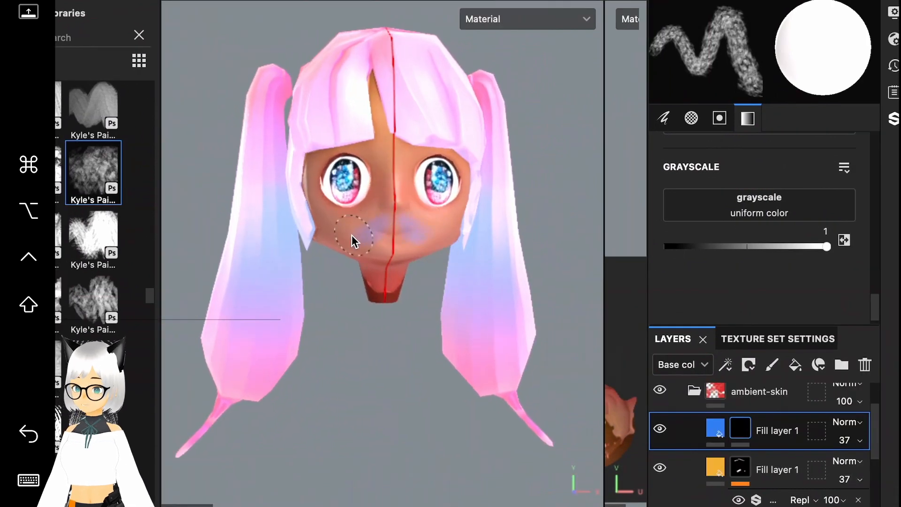
# Paint the blue fill layer's mask around the mouth, across the lower cheeks and under the chin.
pyautogui.keyDown('alt'); pyautogui.moveTo(360, 251); pyautogui.dragTo(400, 238); pyautogui.keyUp('alt')
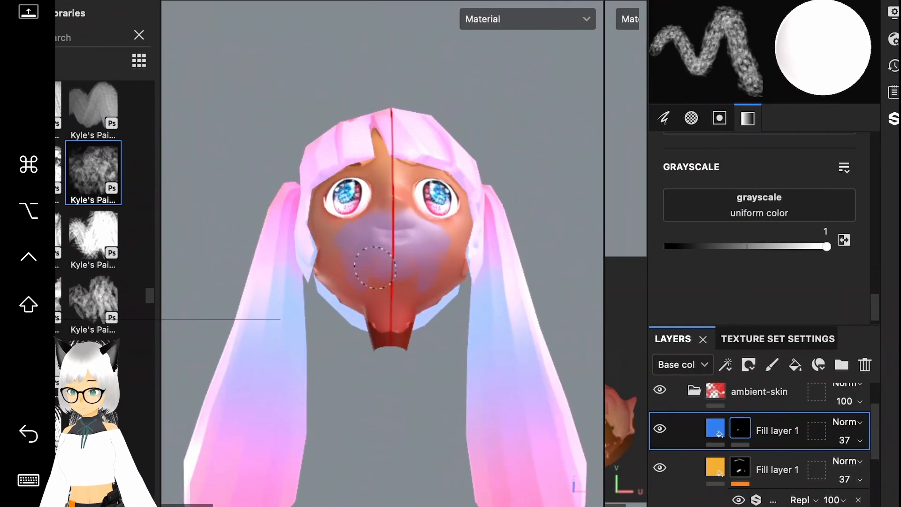
pyautogui.keyDown('alt'); pyautogui.moveTo(365, 299); pyautogui.dragTo(488, 368); pyautogui.keyUp('alt')
# Paint the blue fill layer's mask over the back and the palm of the hand.
pyautogui.keyDown('alt'); pyautogui.moveTo(211, 379); pyautogui.dragTo(333, 242); pyautogui.keyUp('alt')
pyautogui.scroll(5, 364, 244)
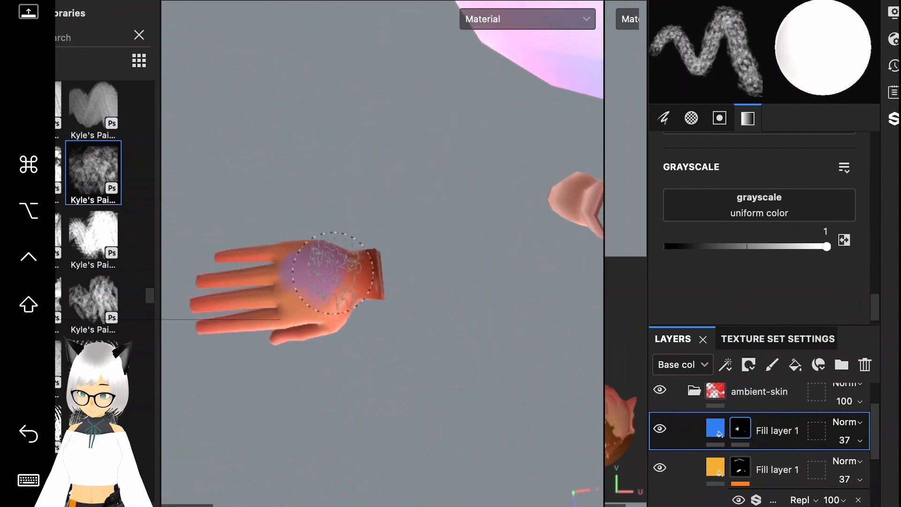
pyautogui.moveTo(333, 272)
pyautogui.keyDown('alt'); pyautogui.mouseDown()
pyautogui.moveTo(297, 322)
pyautogui.moveTo(302, 237)
pyautogui.mouseUp(); pyautogui.keyUp('alt')
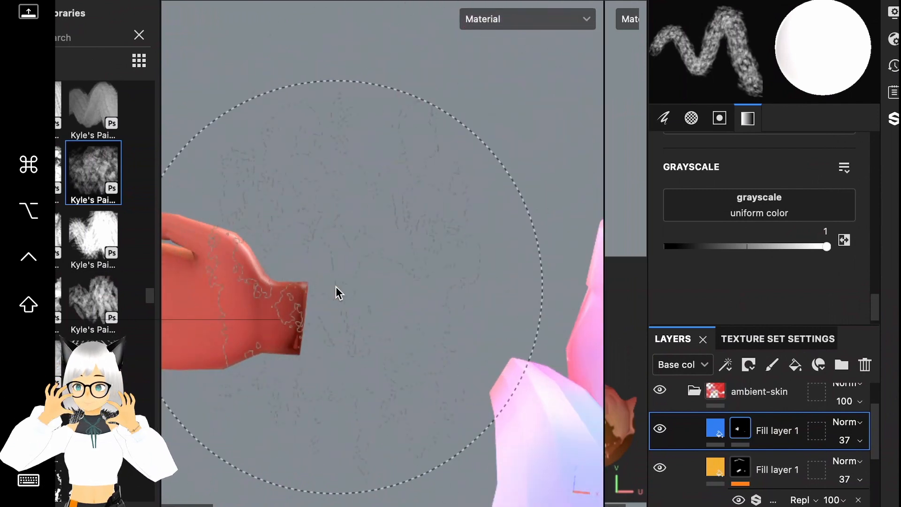
pyautogui.scroll(-5, 336, 286)
pyautogui.scroll(2, 341, 284)
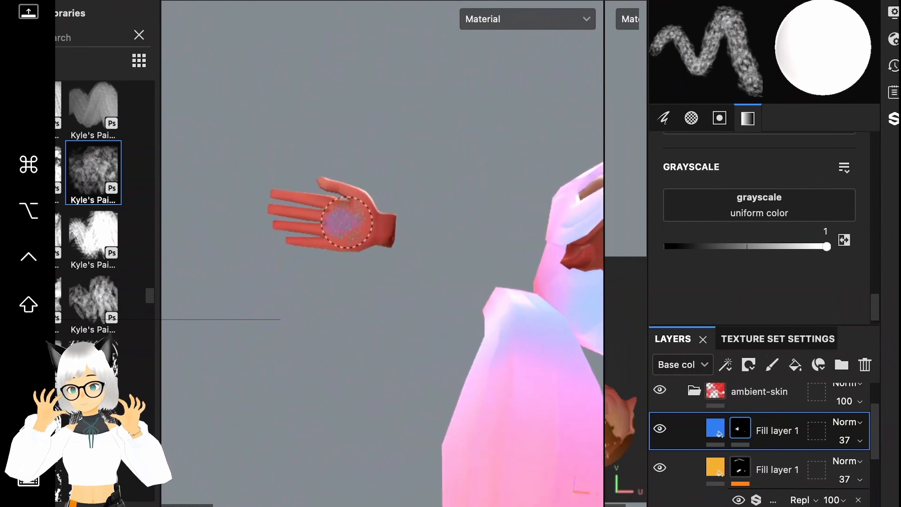
pyautogui.scroll(-3, 390, 209)
pyautogui.scroll(5, 390, 208)
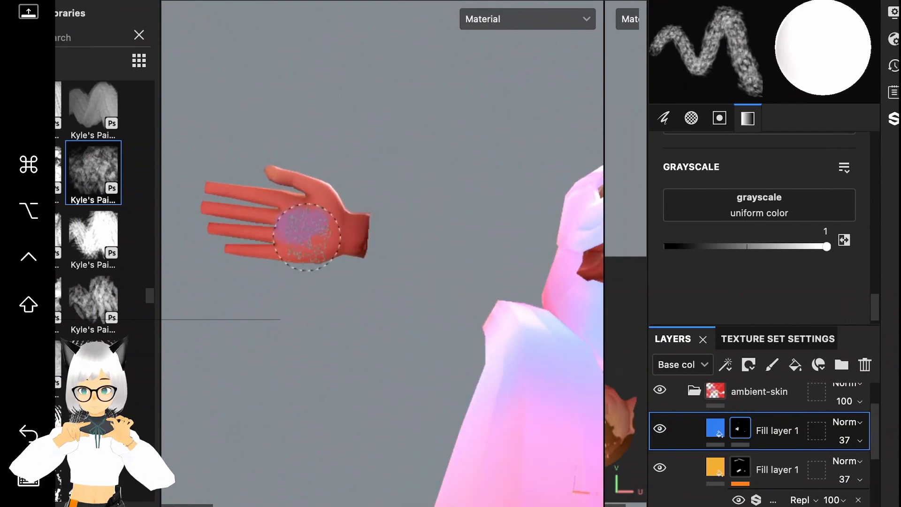
pyautogui.scroll(-3, 307, 237)
# Paint the blue fill layer's mask around the thighs and lower legs, front and back, leaving the knees mostly orange.
pyautogui.keyDown('alt'); pyautogui.moveTo(306, 236); pyautogui.dragTo(394, 302); pyautogui.keyUp('alt')
pyautogui.scroll(4, 406, 272)
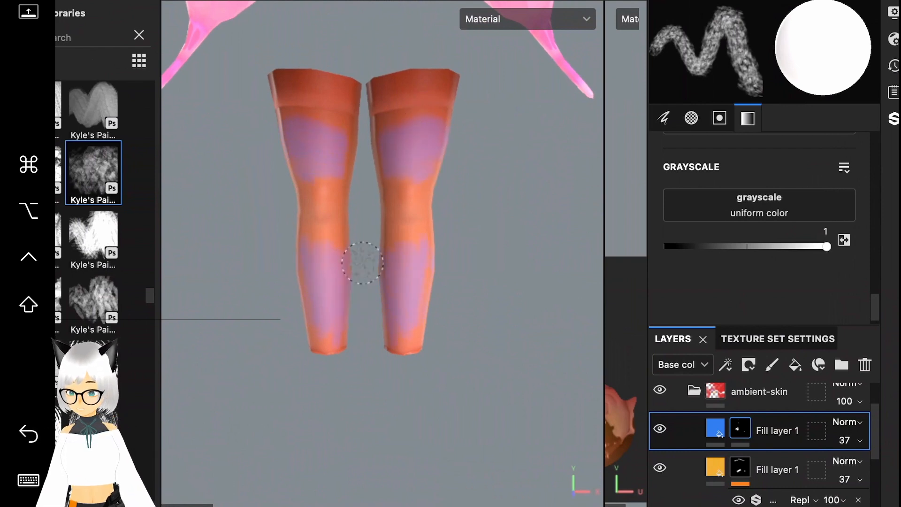
pyautogui.keyDown('alt'); pyautogui.moveTo(362, 262); pyautogui.dragTo(435, 261); pyautogui.keyUp('alt')
pyautogui.moveTo(406, 319)
pyautogui.keyDown('alt'); pyautogui.mouseDown()
pyautogui.moveTo(333, 266)
pyautogui.moveTo(469, 183)
pyautogui.mouseUp(); pyautogui.keyUp('alt')
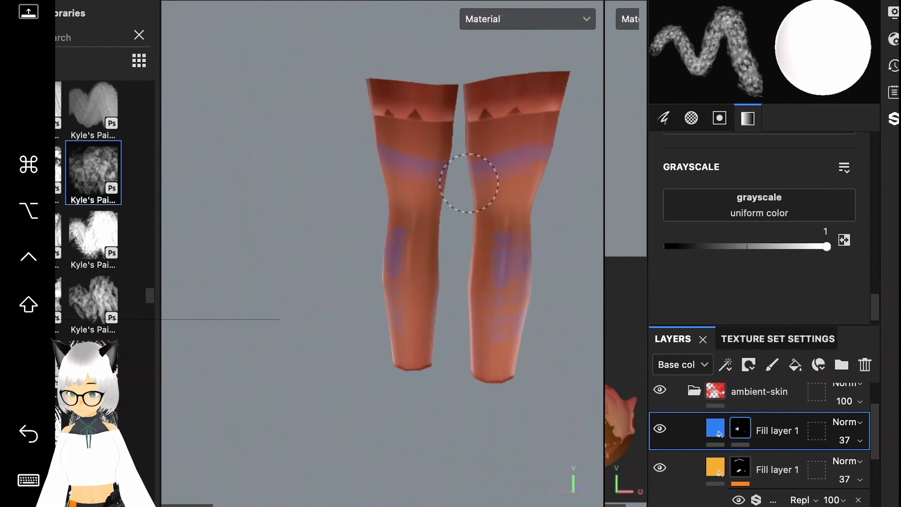
pyautogui.moveTo(368, 341)
pyautogui.keyDown('alt'); pyautogui.mouseDown()
pyautogui.moveTo(499, 332)
pyautogui.moveTo(489, 282)
pyautogui.mouseUp(); pyautogui.keyUp('alt')
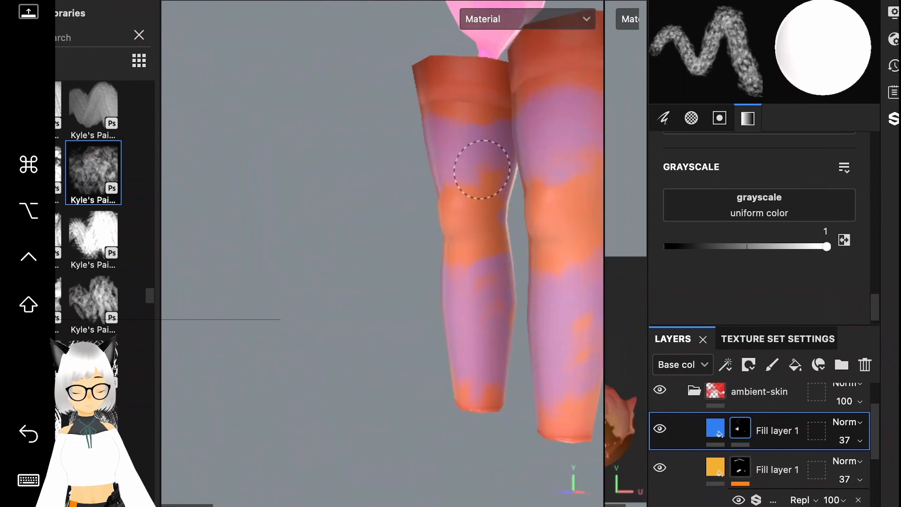
pyautogui.keyDown('alt'); pyautogui.moveTo(481, 168); pyautogui.dragTo(481, 235); pyautogui.keyUp('alt')
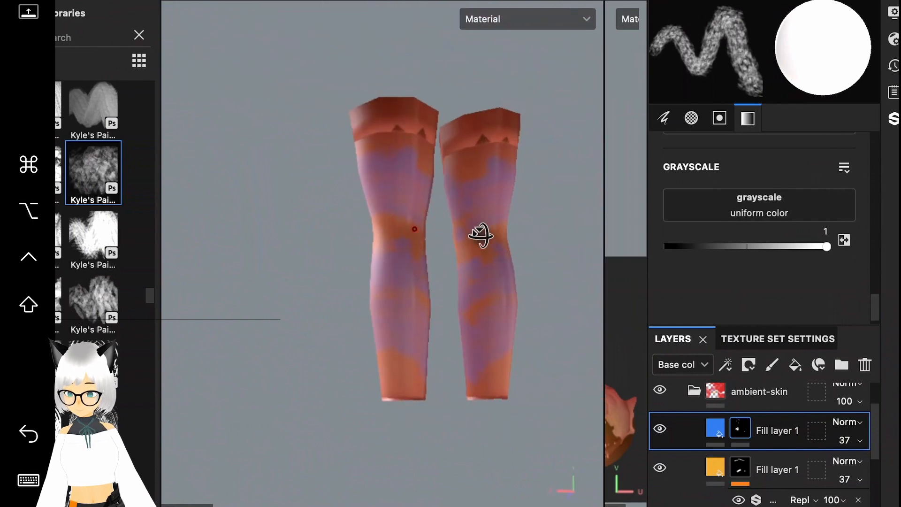
pyautogui.scroll(-5, 374, 131)
pyautogui.keyDown('alt'); pyautogui.moveTo(374, 133); pyautogui.dragTo(466, 258); pyautogui.keyUp('alt')
# Add a Blur filter with intensity 16 to the blue fill layer's mask and check the blended skin.
pyautogui.rightClick(798, 429)
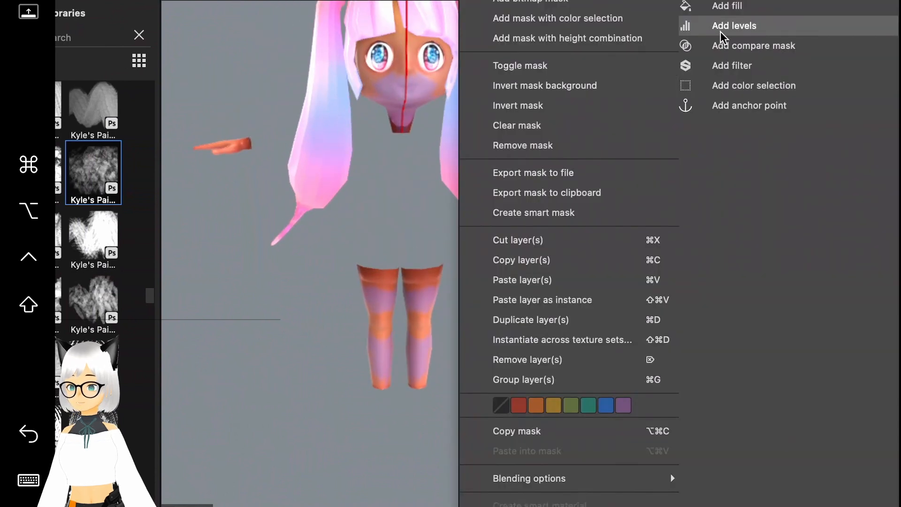
pyautogui.click(732, 66)
pyautogui.click(736, 71)
pyautogui.click(809, 122)
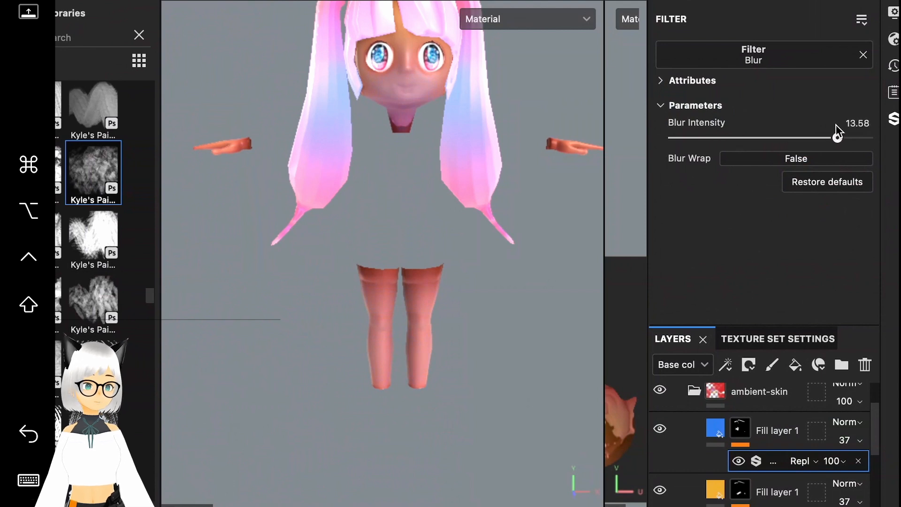
pyautogui.scroll(-4, 461, 226)
pyautogui.keyDown('alt'); pyautogui.moveTo(412, 223); pyautogui.dragTo(430, 244, button='middle'); pyautogui.keyUp('alt')
pyautogui.scroll(5, 430, 243)
pyautogui.keyDown('alt'); pyautogui.moveTo(429, 239); pyautogui.dragTo(361, 176); pyautogui.keyUp('alt')
pyautogui.scroll(-5, 503, 282)
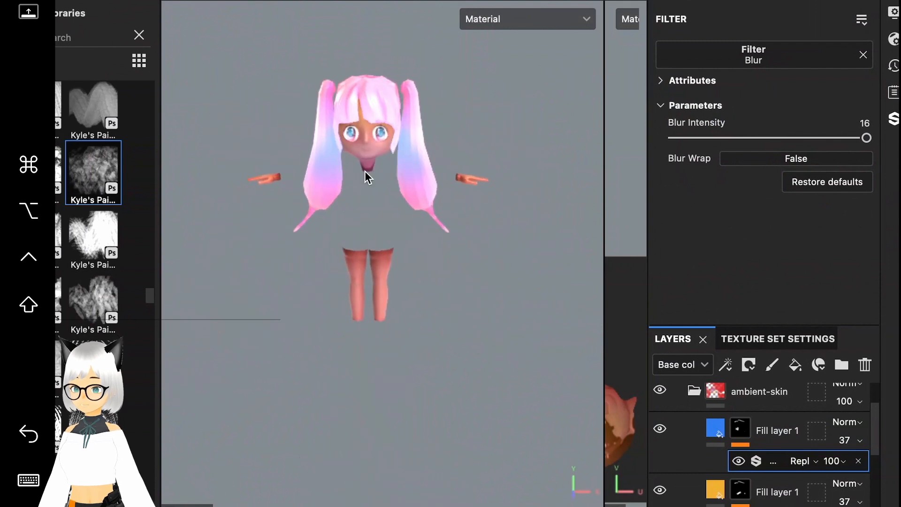
pyautogui.scroll(3, 366, 170)
pyautogui.scroll(-2, 771, 443)
pyautogui.click(771, 444)
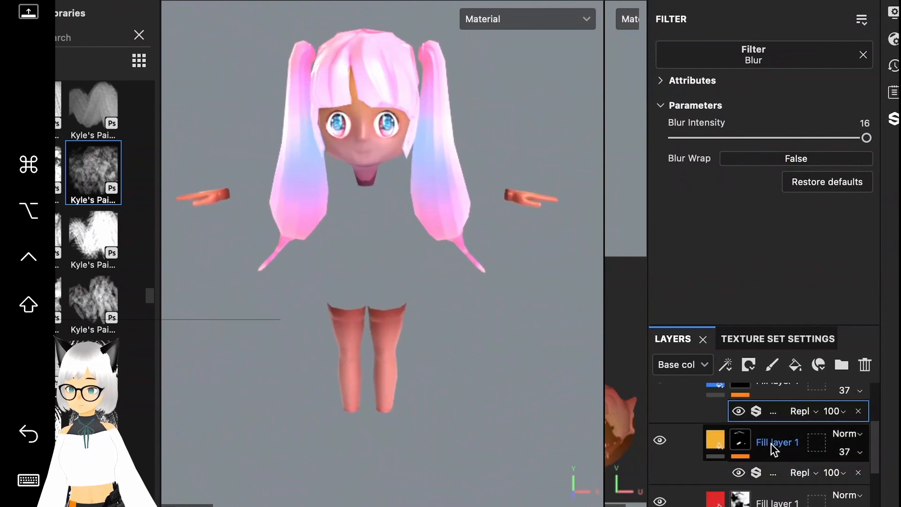
# Add a Blur filter to the red fill layer's mask.
pyautogui.keyDown('alt'); pyautogui.moveTo(373, 255); pyautogui.dragTo(382, 237); pyautogui.keyUp('alt')
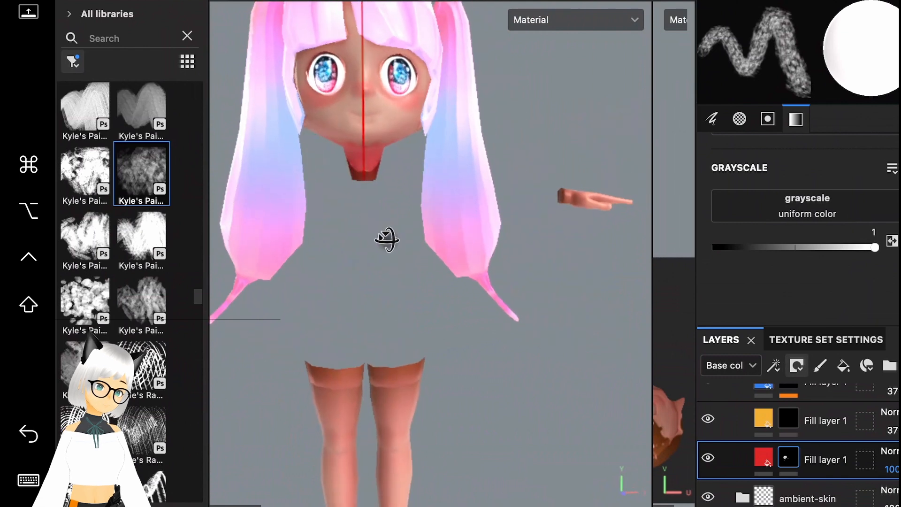
pyautogui.rightClick(810, 471)
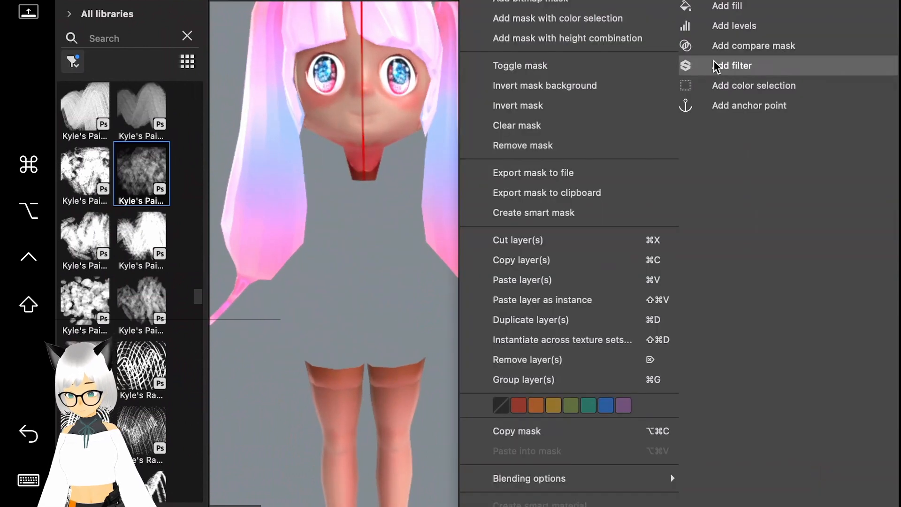
pyautogui.click(715, 66)
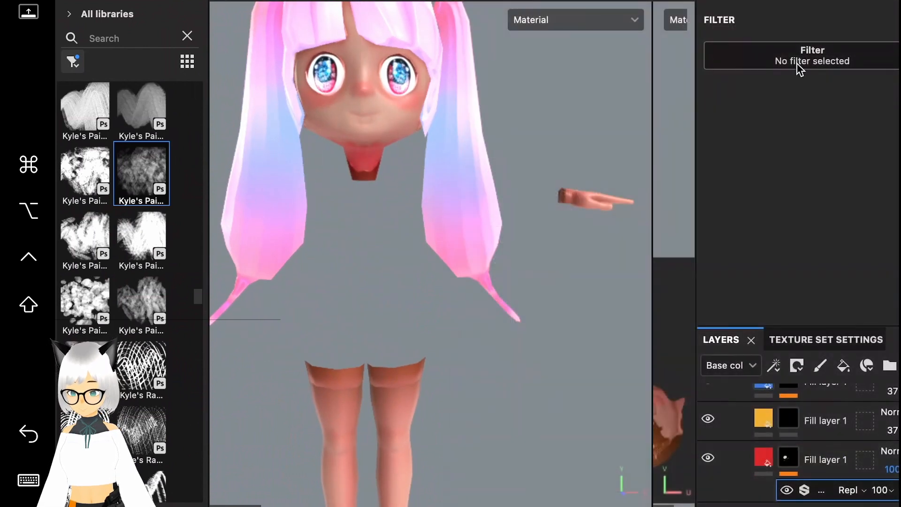
pyautogui.click(802, 55)
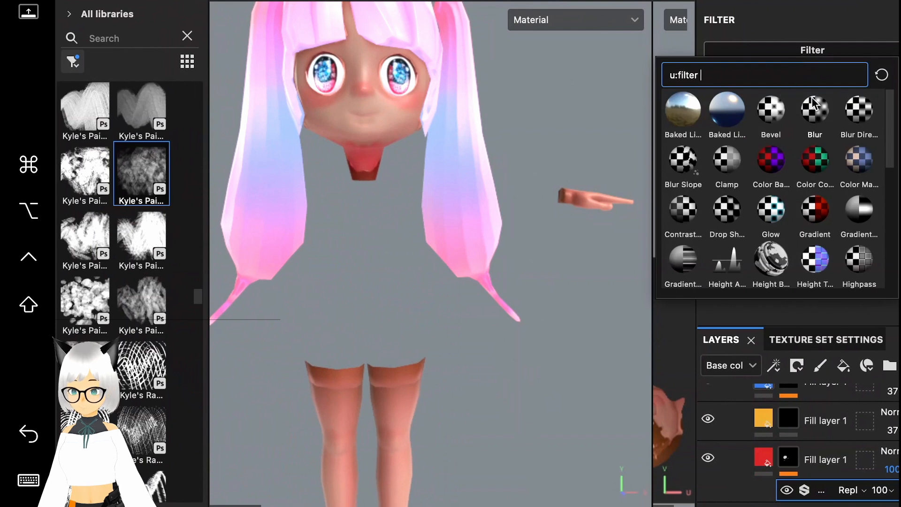
pyautogui.click(818, 113)
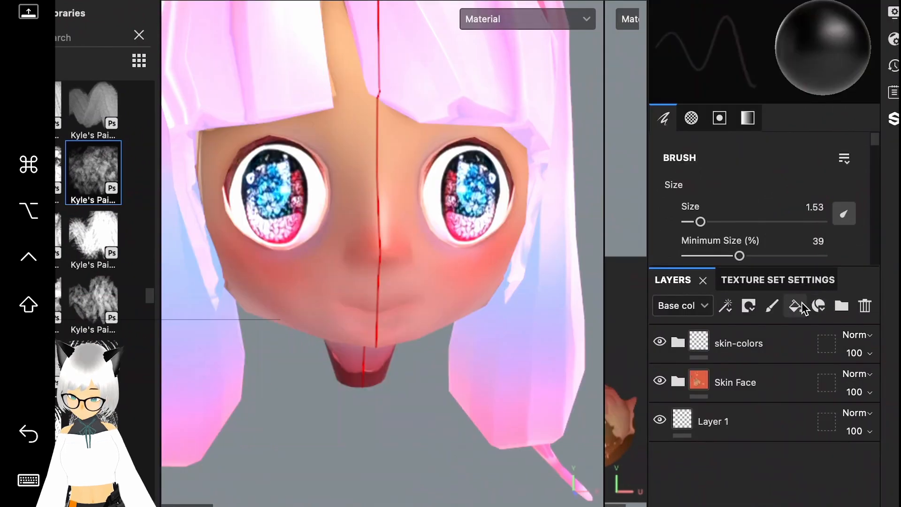
# Add a fill layer above the skin-colors folder and name it details.
pyautogui.click(801, 306)
pyautogui.doubleClick(715, 345)
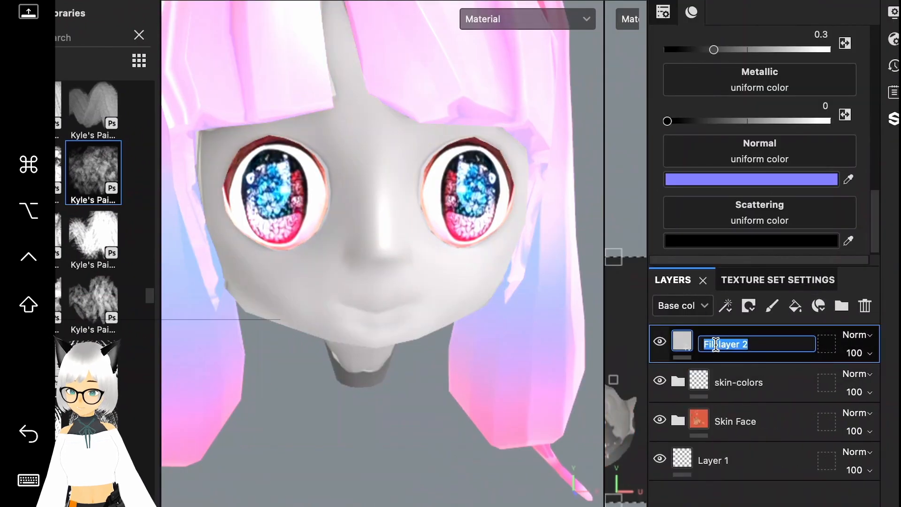
pyautogui.write('details')
pyautogui.press('Return')
# Sample a very dark red from around the eye as the details layer's base color and add a black mask.
pyautogui.scroll(5, 807, 82)
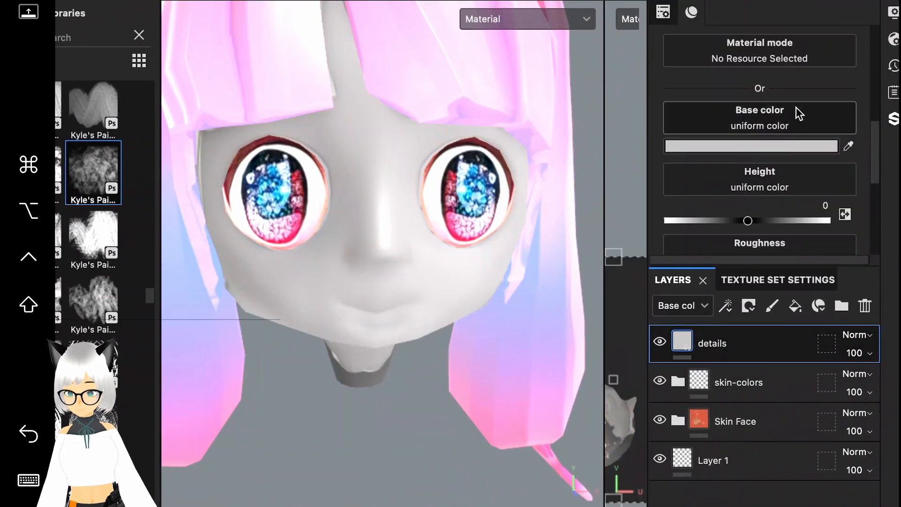
pyautogui.click(849, 146)
pyautogui.click(501, 138)
pyautogui.click(748, 305)
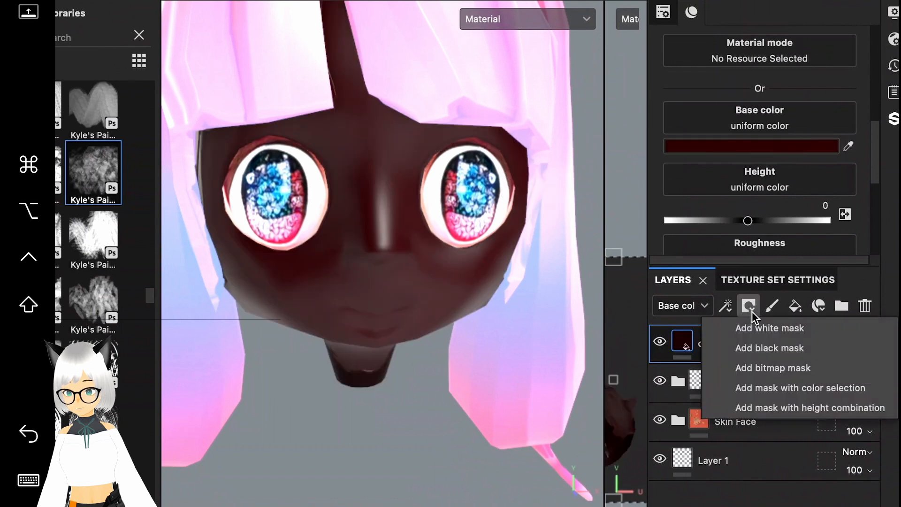
pyautogui.click(754, 350)
# Paint the first eyelash strokes at the outer corners of the eyes in the details layer's mask.
pyautogui.scroll(-6, 352, 284)
pyautogui.scroll(5, 390, 304)
pyautogui.moveTo(391, 202)
pyautogui.keyDown('alt'); pyautogui.mouseDown()
pyautogui.moveTo(506, 157)
pyautogui.moveTo(321, 166)
pyautogui.moveTo(244, 183)
pyautogui.mouseUp(); pyautogui.keyUp('alt')
pyautogui.scroll(8, 316, 195)
pyautogui.moveTo(324, 140); pyautogui.dragTo(417, 143)
pyautogui.scroll(-8, 417, 142)
pyautogui.keyDown('ctrl'); pyautogui.keyDown('alt'); pyautogui.moveTo(332, 140); pyautogui.dragTo(450, 157); pyautogui.keyUp('alt'); pyautogui.keyUp('ctrl')
pyautogui.scroll(8, 395, 171)
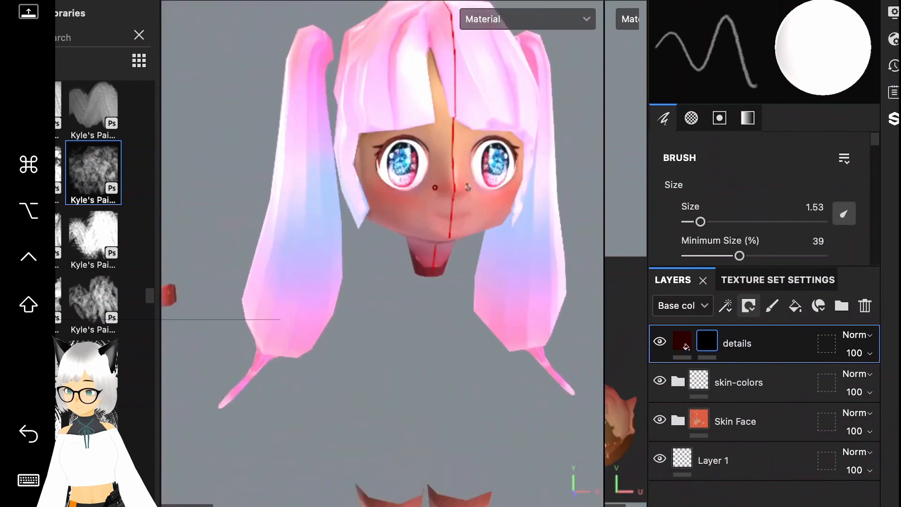
# Extend the outer eyelashes and paint the upper lash line around the eye in the details layer's mask.
pyautogui.keyDown('alt'); pyautogui.moveTo(395, 171); pyautogui.dragTo(352, 182); pyautogui.keyUp('alt')
pyautogui.scroll(-8, 385, 154)
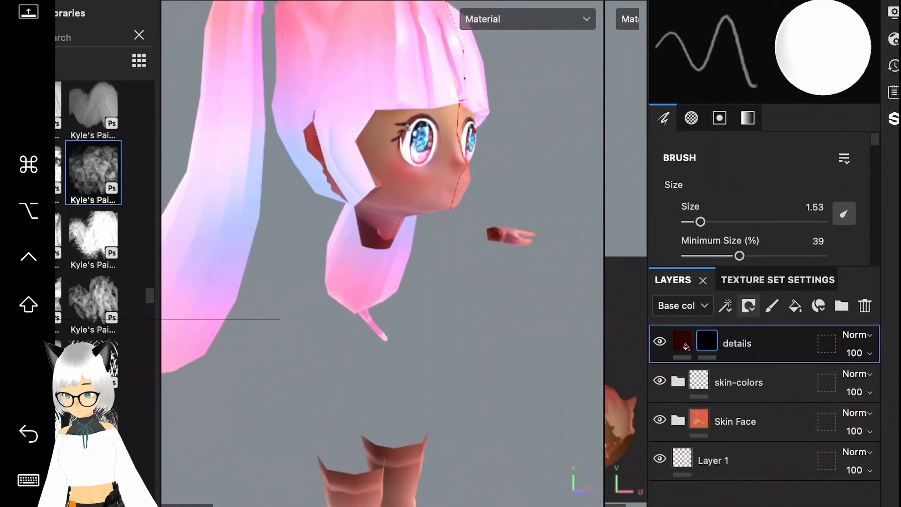
pyautogui.keyDown('alt'); pyautogui.moveTo(385, 154); pyautogui.dragTo(428, 140); pyautogui.keyUp('alt')
pyautogui.scroll(8, 428, 140)
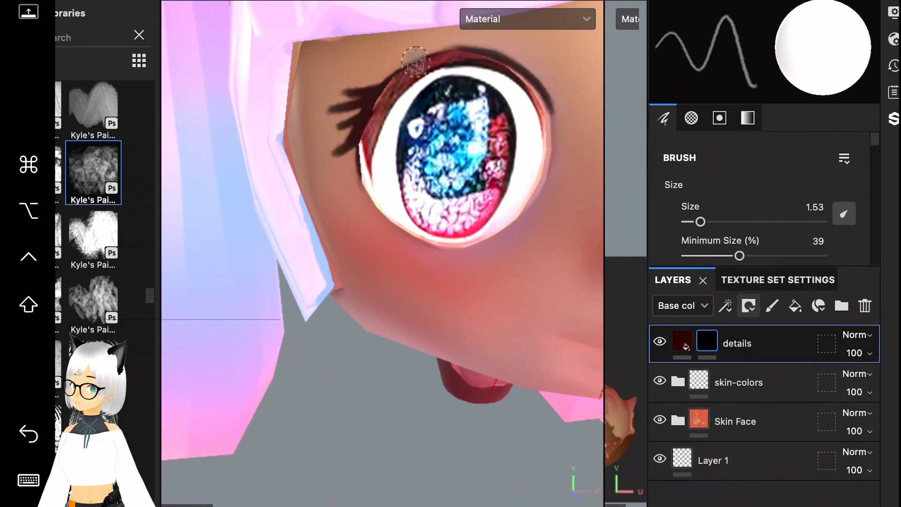
pyautogui.scroll(-4, 415, 61)
pyautogui.keyDown('alt'); pyautogui.moveTo(415, 61); pyautogui.dragTo(492, 64); pyautogui.keyUp('alt')
# Paint a curved smile line along the mouth crease in the details layer's mask.
pyautogui.scroll(-5, 449, 84)
pyautogui.scroll(4, 533, 205)
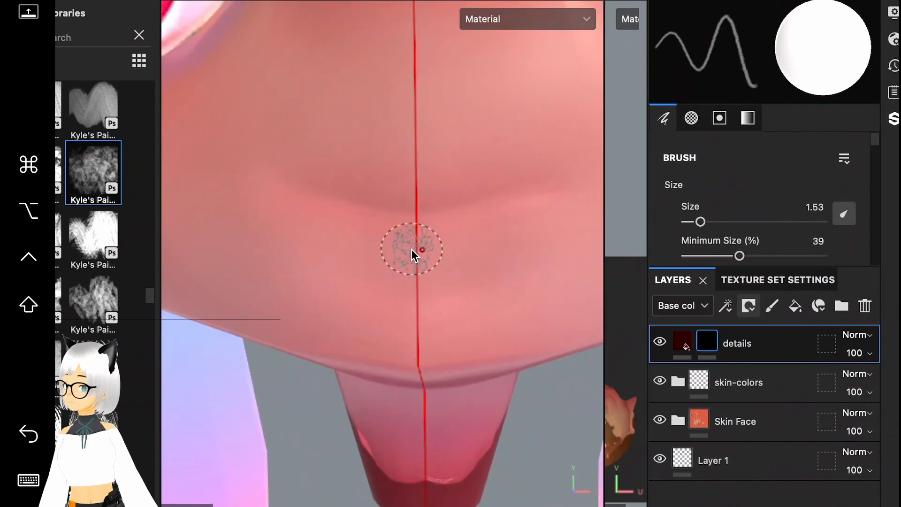
pyautogui.moveTo(413, 251)
pyautogui.mouseDown()
pyautogui.moveTo(372, 201)
pyautogui.moveTo(409, 215)
pyautogui.mouseUp()
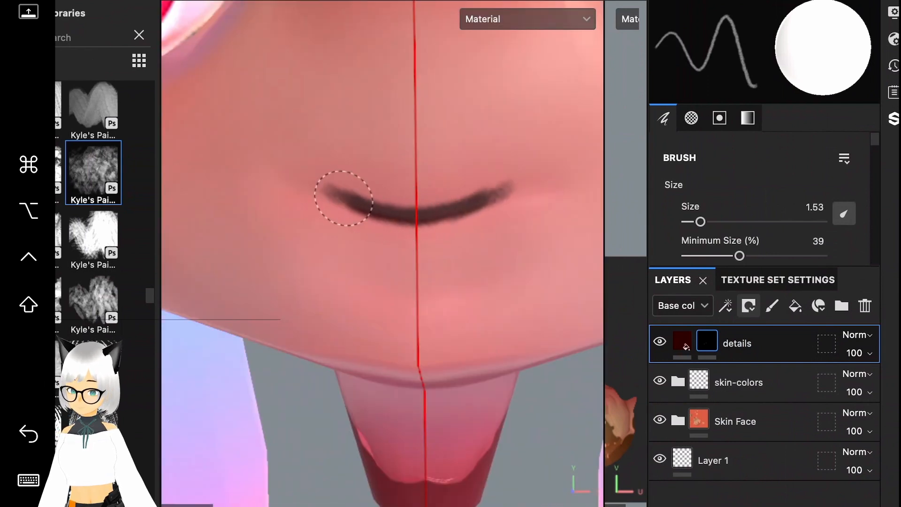
pyautogui.moveTo(343, 197); pyautogui.dragTo(332, 191)
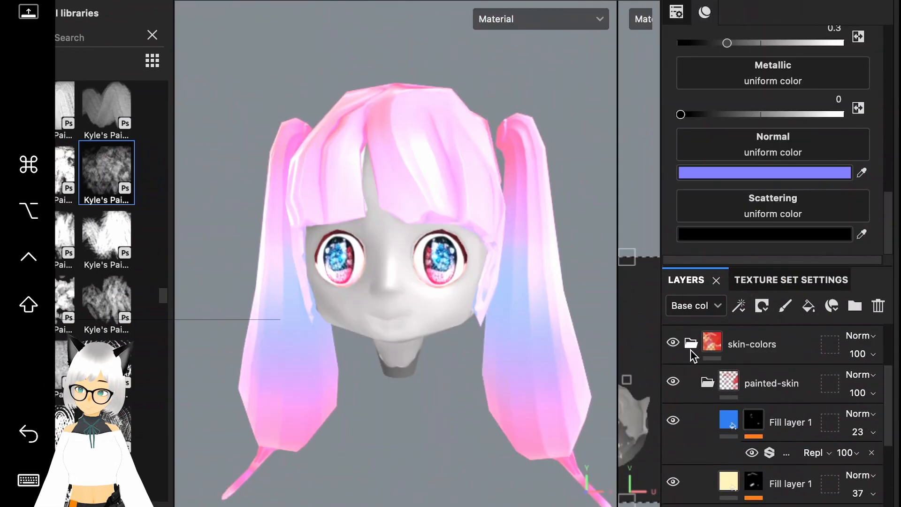
# Collapse the skin-colors folder and rename the new fill layer above details as freckles.
pyautogui.click(692, 350)
pyautogui.doubleClick(740, 348)
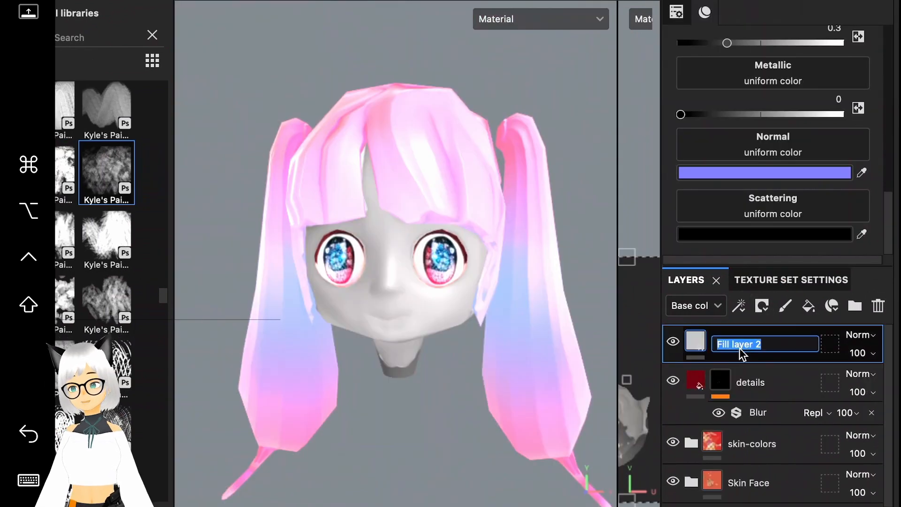
pyautogui.write('freckles')
pyautogui.press('Return')
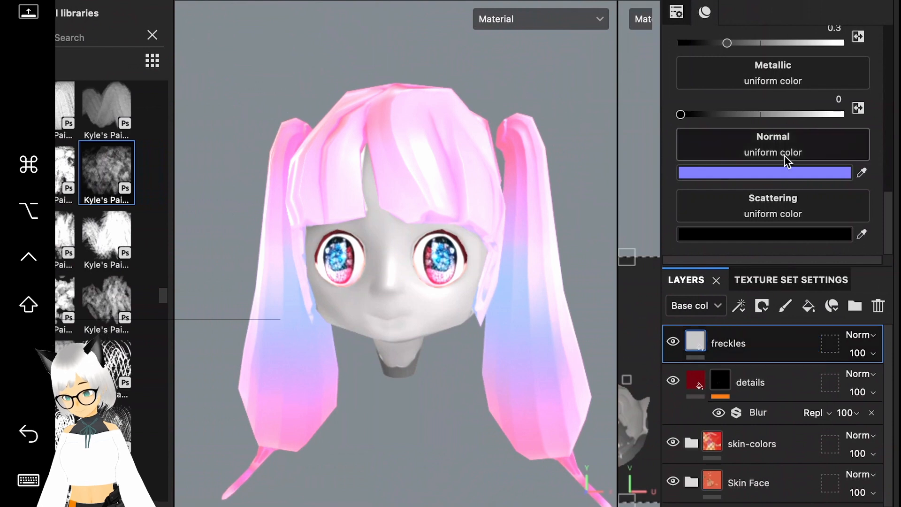
# Set the freckles layer's base color to brown 814713 and add a black mask.
pyautogui.scroll(5, 753, 155)
pyautogui.click(763, 240)
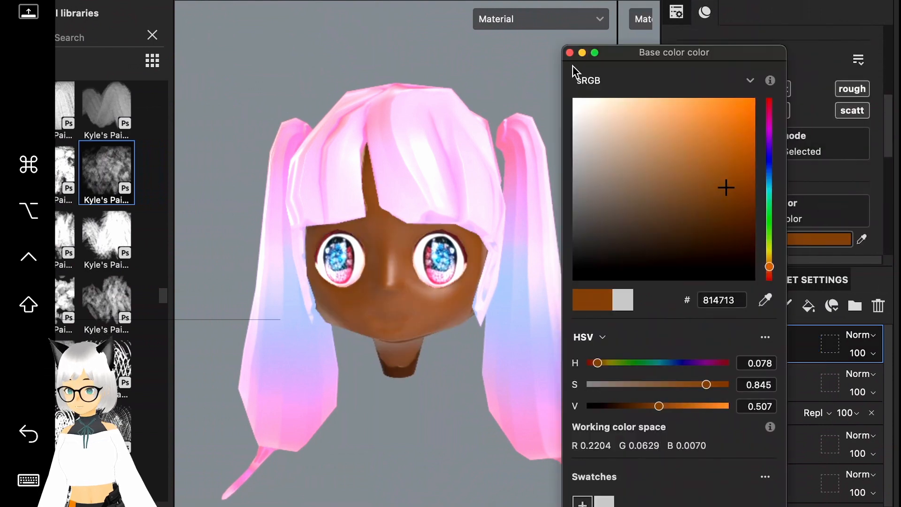
pyautogui.click(569, 52)
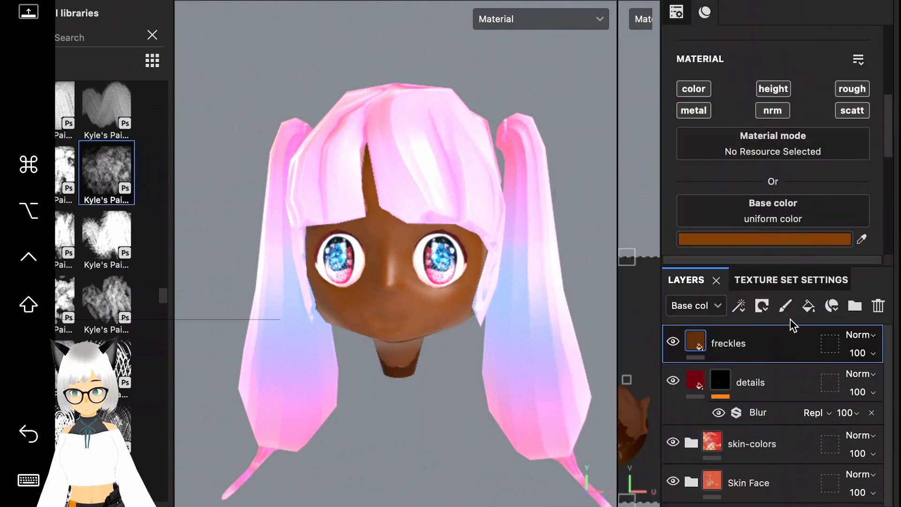
pyautogui.click(761, 305)
pyautogui.click(750, 346)
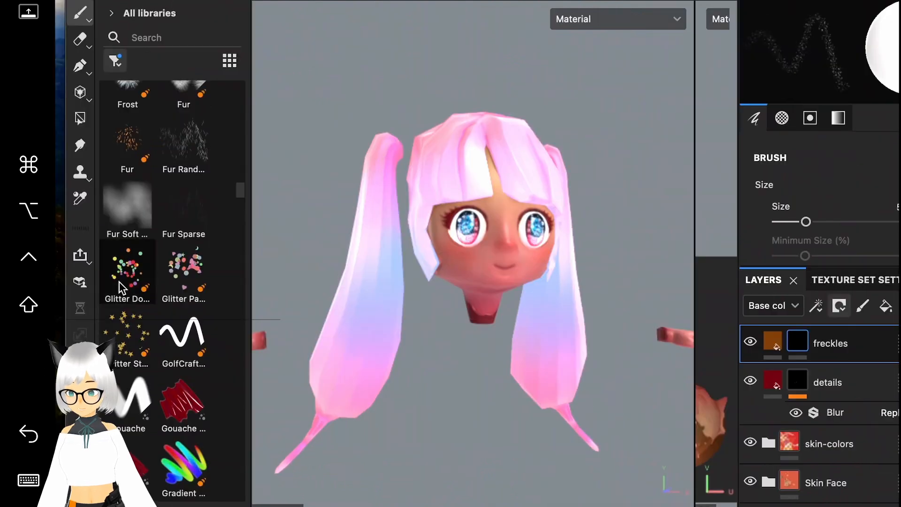
# Dab freckles onto both cheeks in the freckles layer's mask with the star glitter brush.
pyautogui.scroll(3, 469, 212)
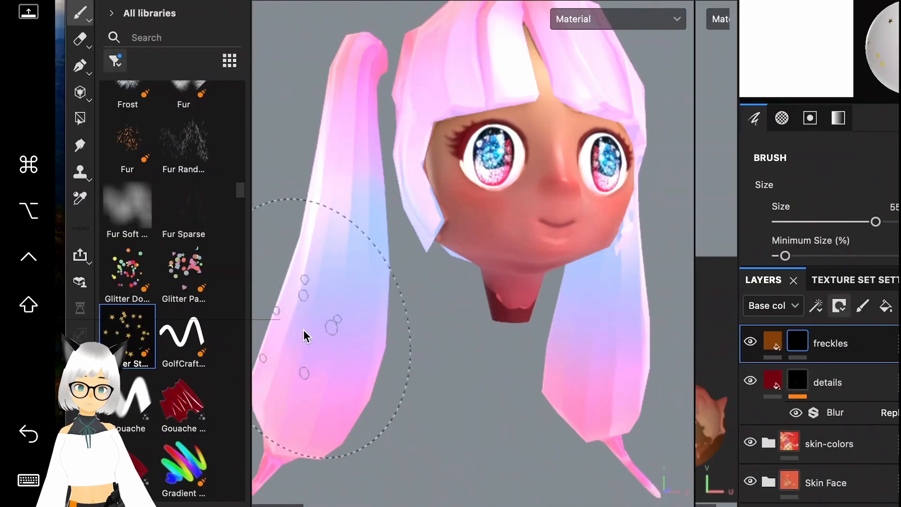
pyautogui.keyDown('alt'); pyautogui.moveTo(476, 213); pyautogui.dragTo(456, 229); pyautogui.keyUp('alt')
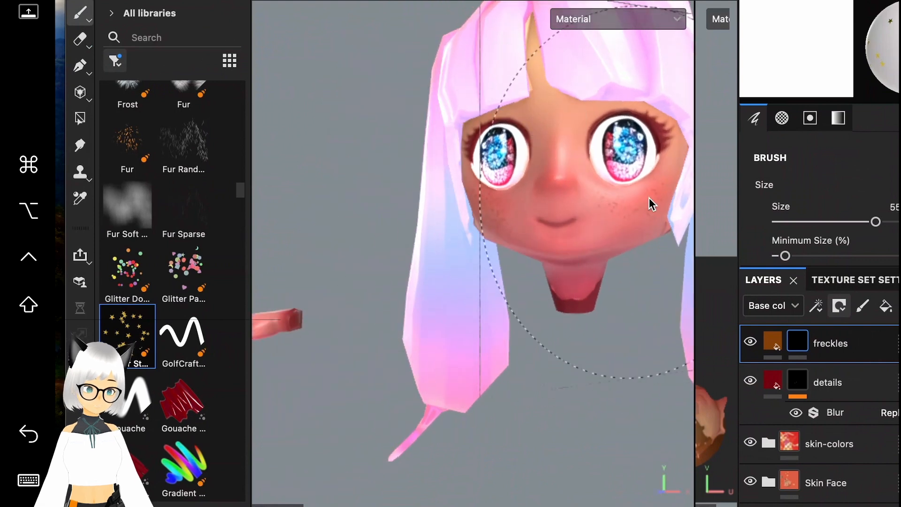
pyautogui.click(614, 208)
pyautogui.moveTo(422, 305)
pyautogui.keyDown('alt'); pyautogui.mouseDown()
pyautogui.moveTo(449, 344)
pyautogui.moveTo(317, 342)
pyautogui.moveTo(426, 305)
pyautogui.mouseUp(); pyautogui.keyUp('alt')
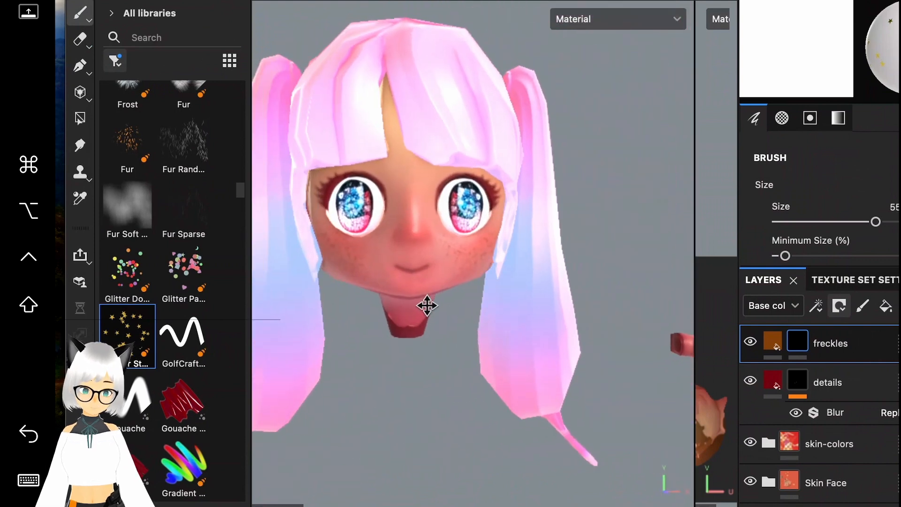
# Stamp more freckles across the nose and inner cheeks in the freckles mask, and undo the last dab.
pyautogui.keyDown('alt'); pyautogui.moveTo(426, 305); pyautogui.dragTo(569, 258, button='right'); pyautogui.keyUp('alt')
pyautogui.moveTo(569, 258)
pyautogui.keyDown('alt'); pyautogui.mouseDown()
pyautogui.moveTo(439, 275)
pyautogui.moveTo(497, 288)
pyautogui.moveTo(539, 257)
pyautogui.moveTo(506, 258)
pyautogui.mouseUp(); pyautogui.keyUp('alt')
pyautogui.click(550, 152)
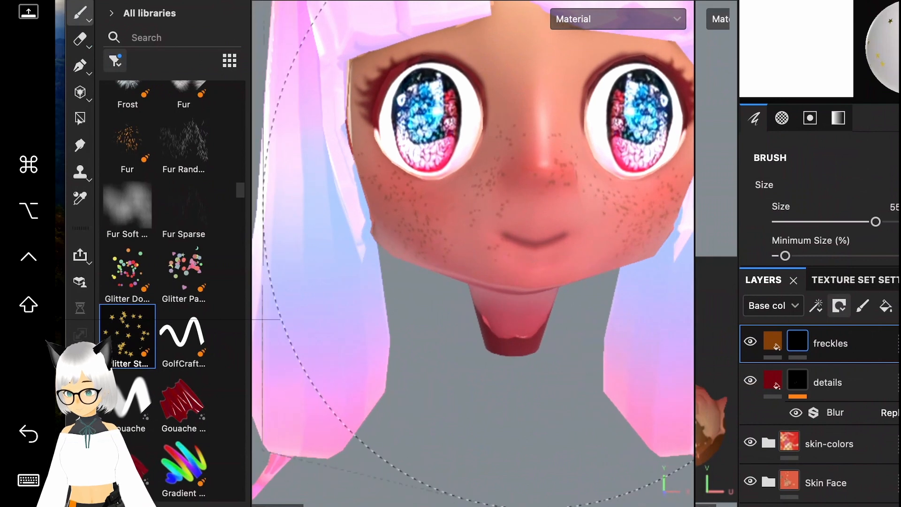
pyautogui.keyDown('alt'); pyautogui.moveTo(581, 153); pyautogui.dragTo(564, 199, button='right'); pyautogui.keyUp('alt')
pyautogui.keyDown('ctrl'); pyautogui.keyDown('alt'); pyautogui.moveTo(565, 199); pyautogui.dragTo(497, 233); pyautogui.keyUp('alt'); pyautogui.keyUp('ctrl')
pyautogui.press('super+z')
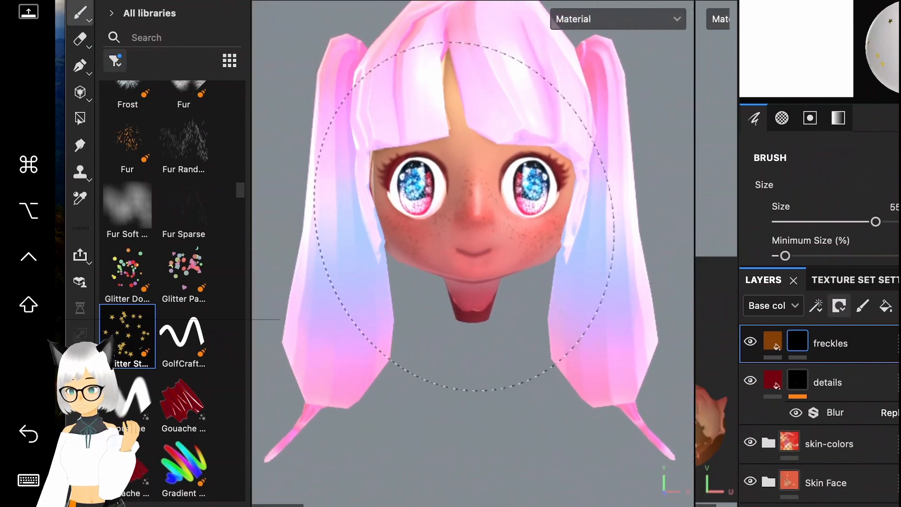
# Examine the freckled face, hair and legs from several distances and angles.
pyautogui.scroll(-5, 495, 215)
pyautogui.scroll(5, 631, 290)
pyautogui.moveTo(581, 283)
pyautogui.keyDown('ctrl'); pyautogui.keyDown('alt'); pyautogui.mouseDown()
pyautogui.moveTo(638, 288)
pyautogui.moveTo(571, 283)
pyautogui.mouseUp(); pyautogui.keyUp('alt'); pyautogui.keyUp('ctrl')
pyautogui.scroll(-5, 625, 287)
pyautogui.scroll(5, 575, 289)
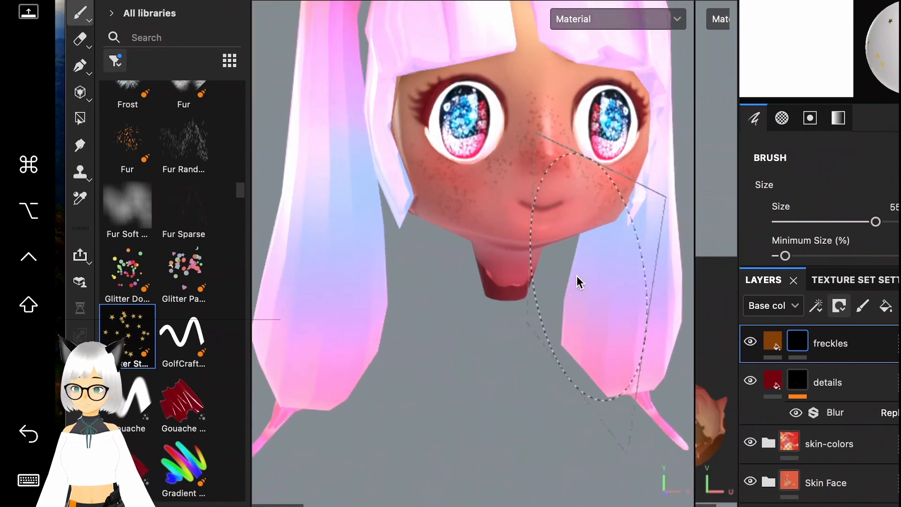
pyautogui.scroll(-5, 535, 187)
pyautogui.keyDown('alt'); pyautogui.moveTo(570, 194); pyautogui.dragTo(538, 188); pyautogui.keyUp('alt')
pyautogui.scroll(3, 570, 185)
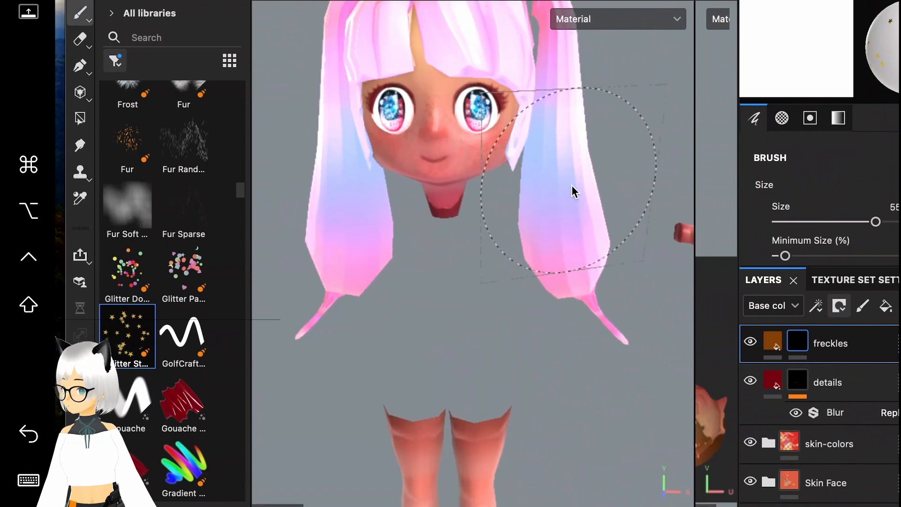
pyautogui.scroll(-3, 571, 184)
pyautogui.scroll(5, 563, 227)
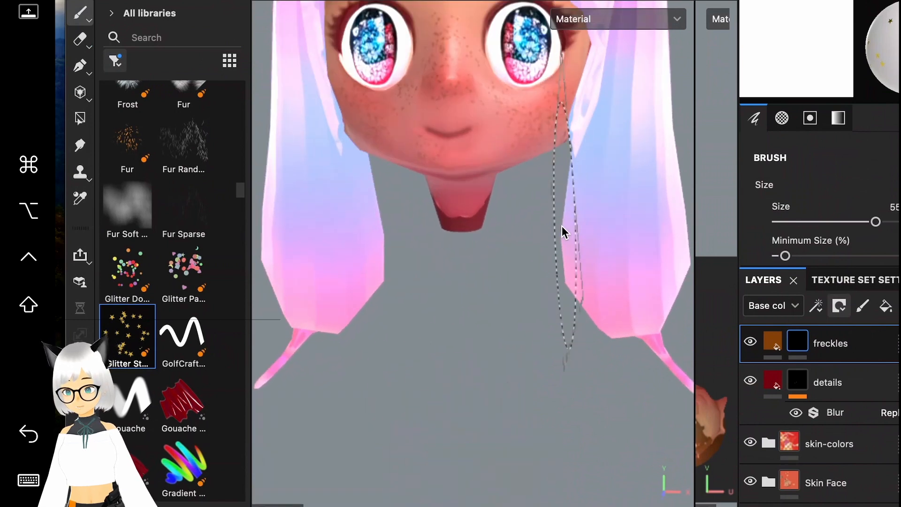
pyautogui.press('super')
pyautogui.scroll(-3, 562, 224)
pyautogui.keyDown('alt'); pyautogui.keyDown('super'); pyautogui.moveTo(562, 224); pyautogui.dragTo(500, 131); pyautogui.keyUp('super'); pyautogui.keyUp('alt')
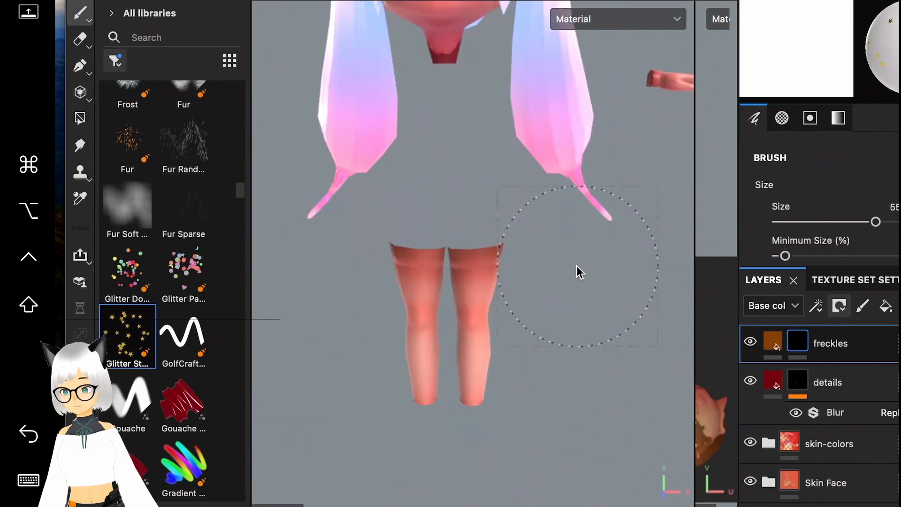
pyautogui.keyDown('alt'); pyautogui.moveTo(421, 338); pyautogui.dragTo(401, 300); pyautogui.keyUp('alt')
pyautogui.keyDown('alt'); pyautogui.keyDown('super'); pyautogui.moveTo(475, 403); pyautogui.dragTo(581, 318); pyautogui.keyUp('super'); pyautogui.keyUp('alt')
pyautogui.scroll(5, 479, 322)
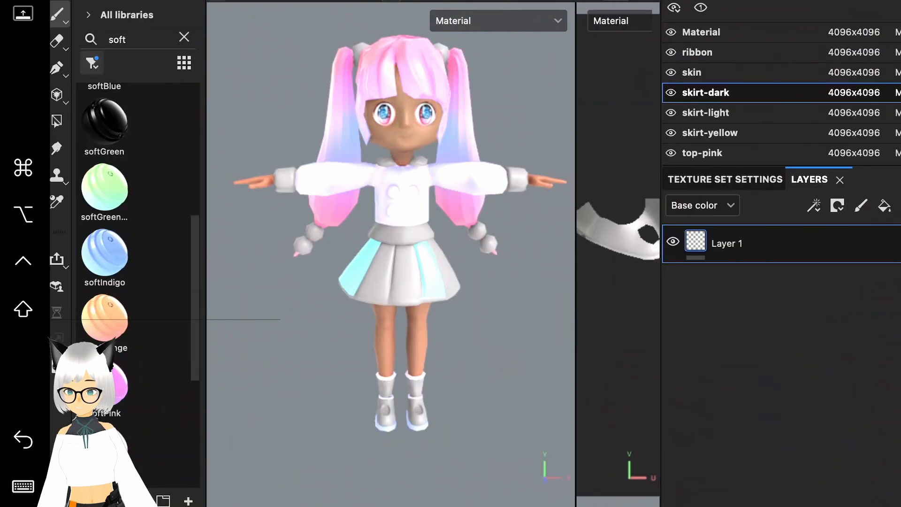
# Apply the softPink material to the skirt, softIndigo to the ribbon texture set and softPink to the top-pink texture set.
pyautogui.moveTo(104, 382); pyautogui.dragTo(399, 282)
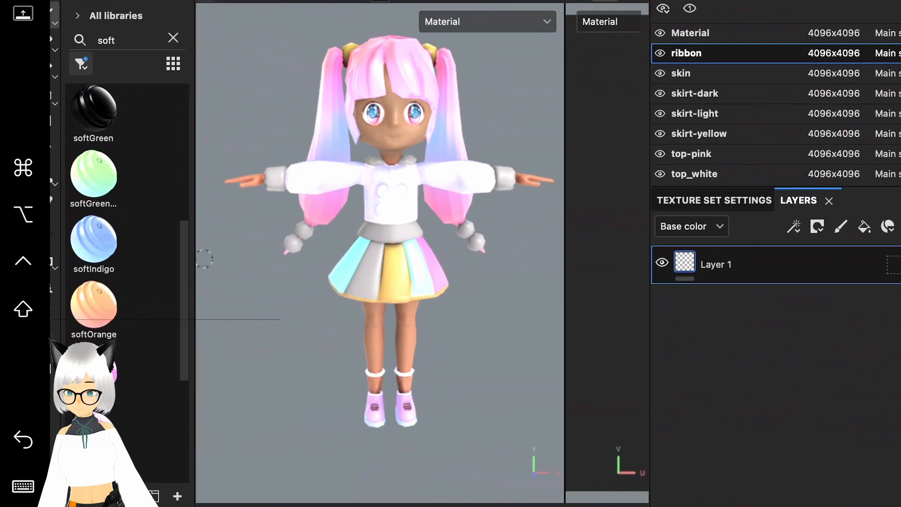
pyautogui.moveTo(94, 239); pyautogui.dragTo(760, 263)
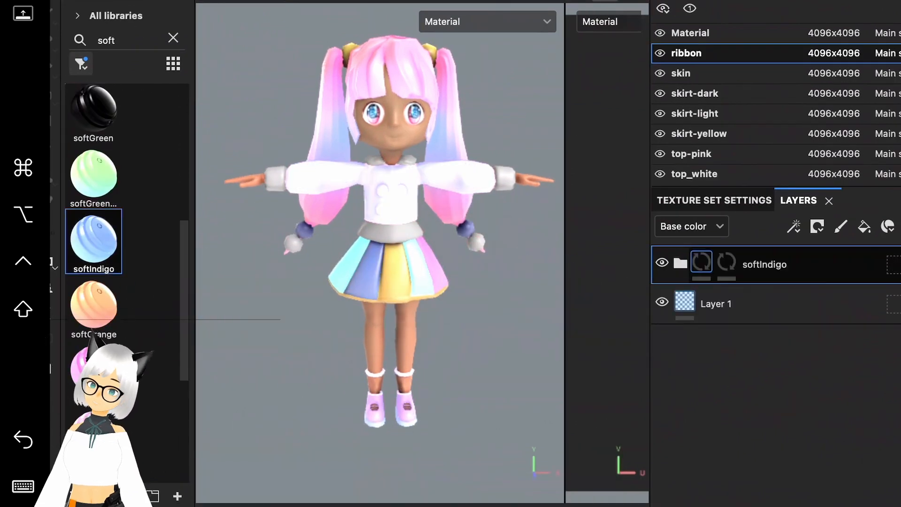
pyautogui.click(691, 153)
pyautogui.moveTo(94, 371); pyautogui.dragTo(755, 264)
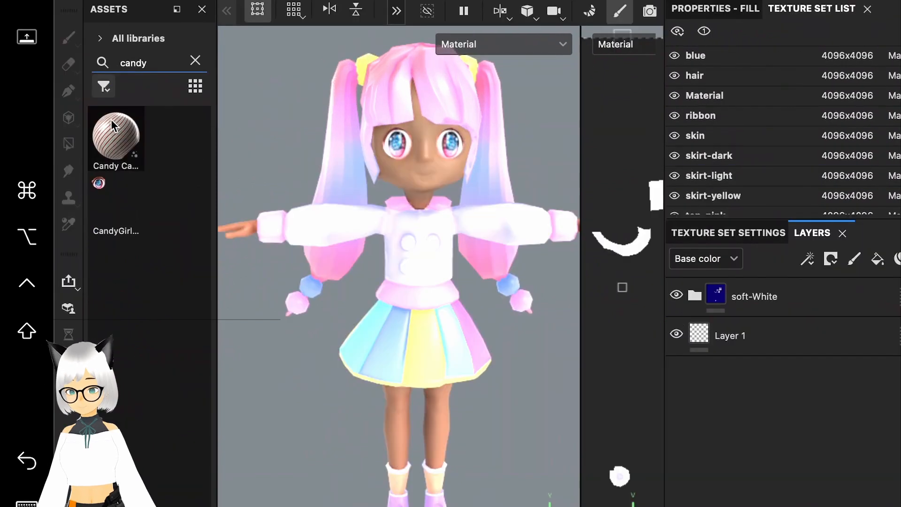
# Apply the Candy Cane material to the white top and inspect its fill properties.
pyautogui.moveTo(111, 135)
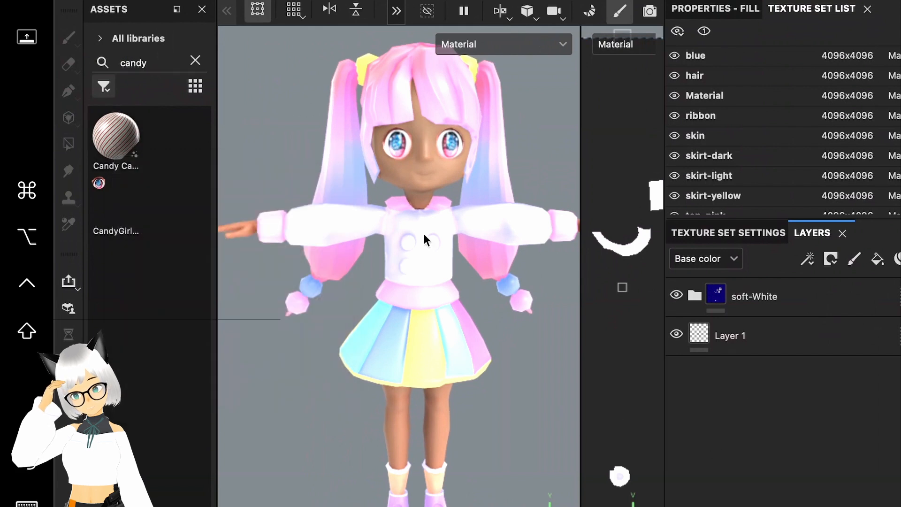
pyautogui.moveTo(126, 157); pyautogui.dragTo(402, 248)
pyautogui.scroll(10, 401, 249)
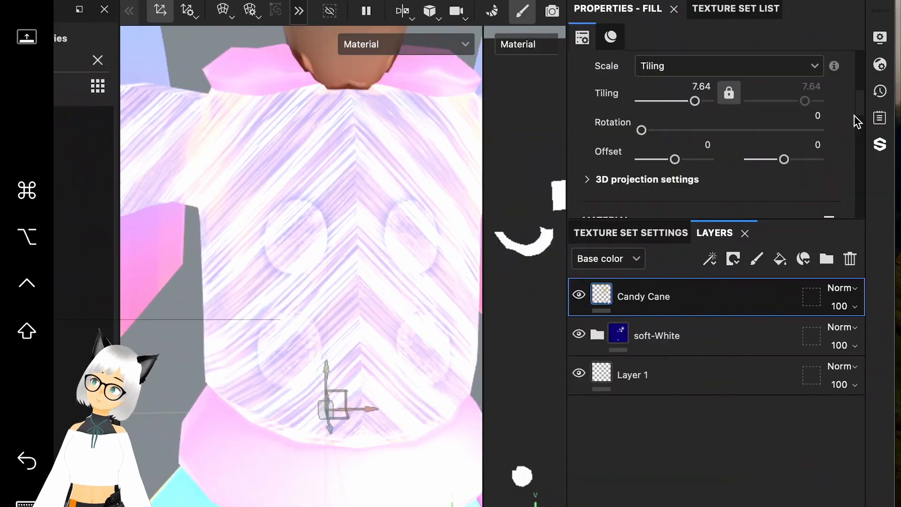
pyautogui.moveTo(856, 116); pyautogui.dragTo(855, 123)
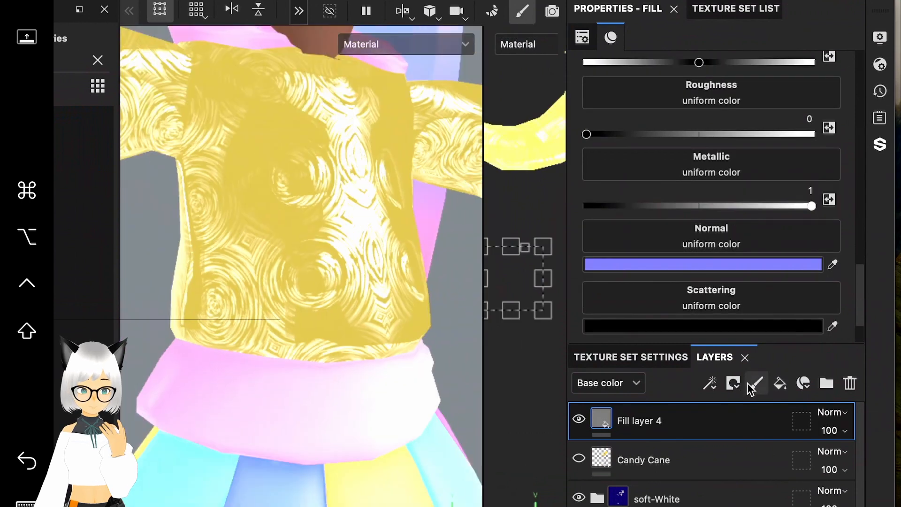
# Add a black mask to Fill layer 4 and paint the gold swirl material onto the top's lower buttons.
pyautogui.click(733, 383)
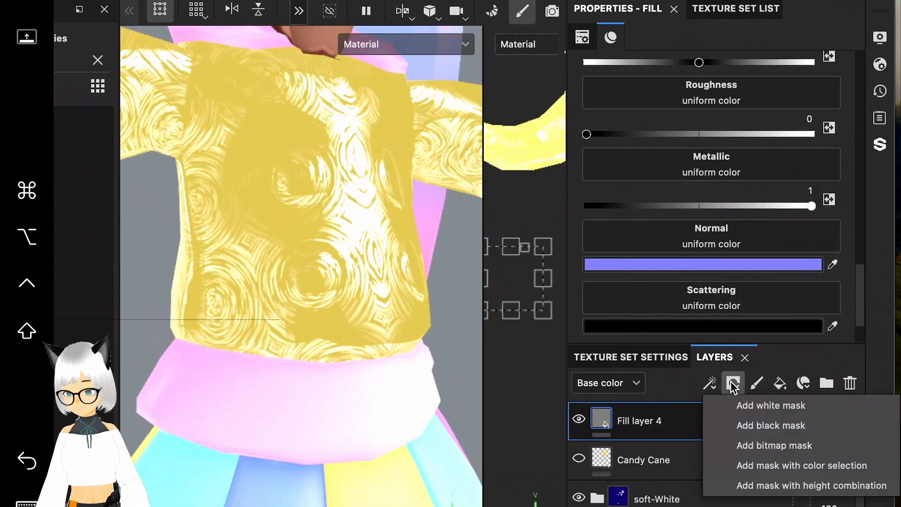
pyautogui.click(762, 425)
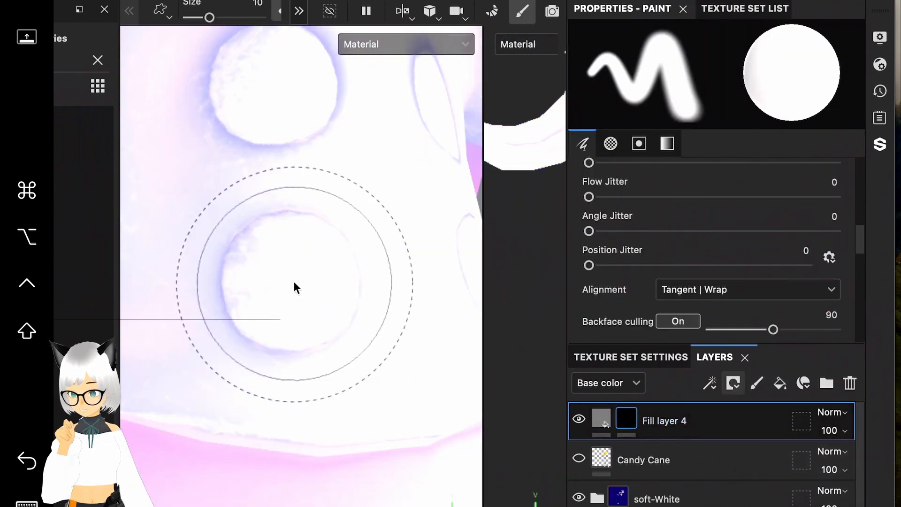
pyautogui.moveTo(293, 288); pyautogui.dragTo(328, 311)
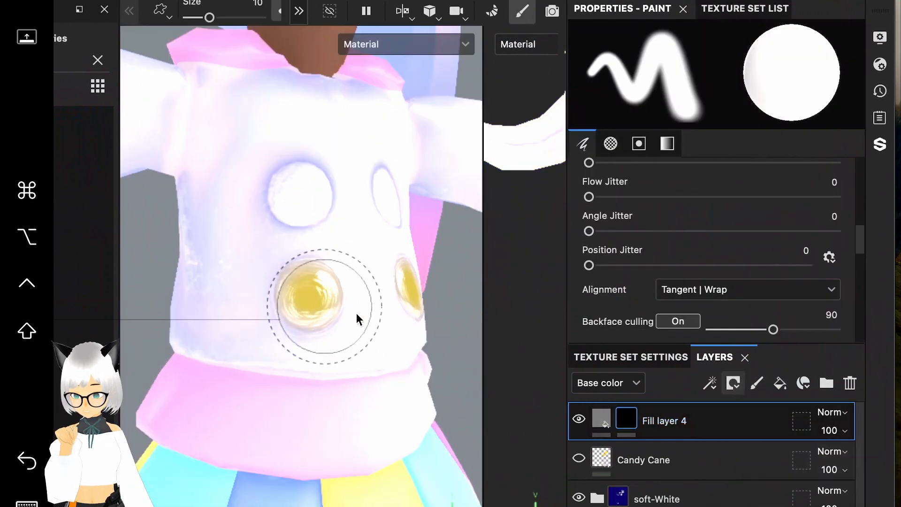
pyautogui.scroll(2, 328, 319)
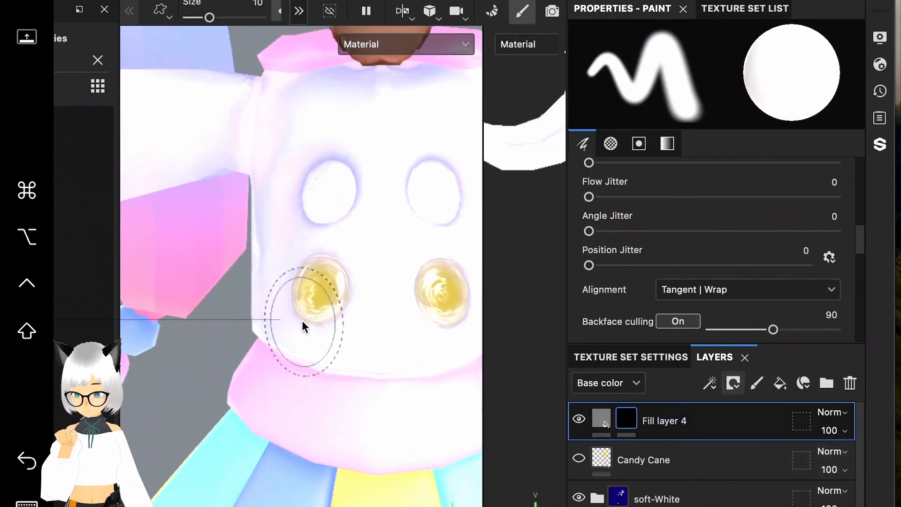
pyautogui.scroll(-5, 305, 320)
pyautogui.moveTo(300, 356)
pyautogui.keyDown('alt'); pyautogui.mouseDown()
pyautogui.moveTo(291, 349)
pyautogui.moveTo(307, 340)
pyautogui.mouseUp(); pyautogui.keyUp('alt')
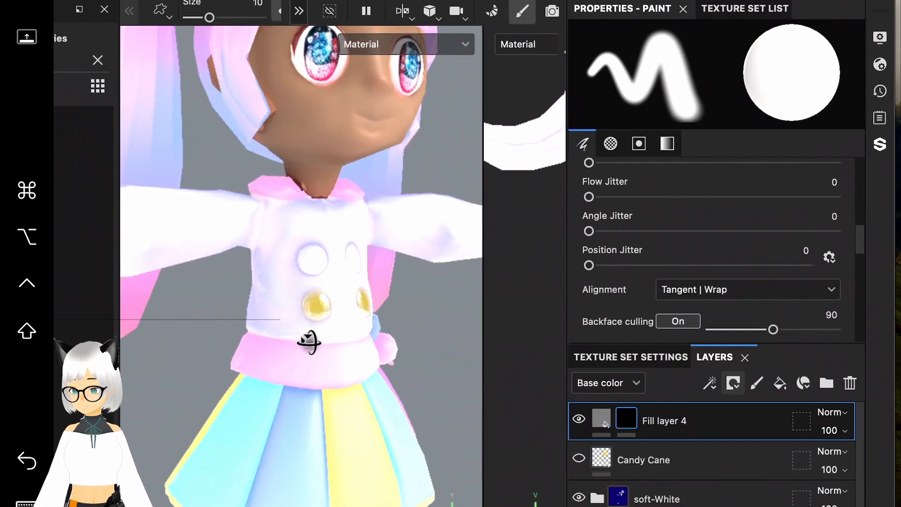
pyautogui.scroll(6, 303, 339)
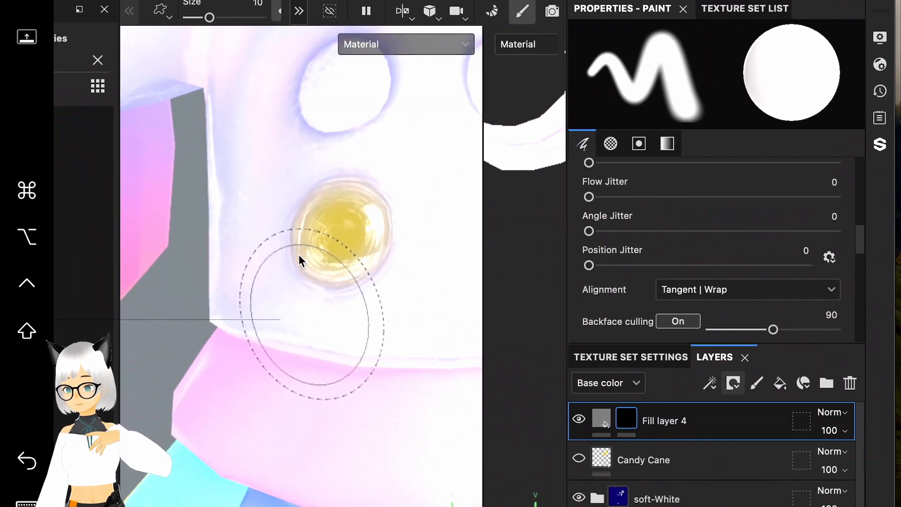
pyautogui.keyDown('alt'); pyautogui.moveTo(299, 256); pyautogui.dragTo(316, 311); pyautogui.keyUp('alt')
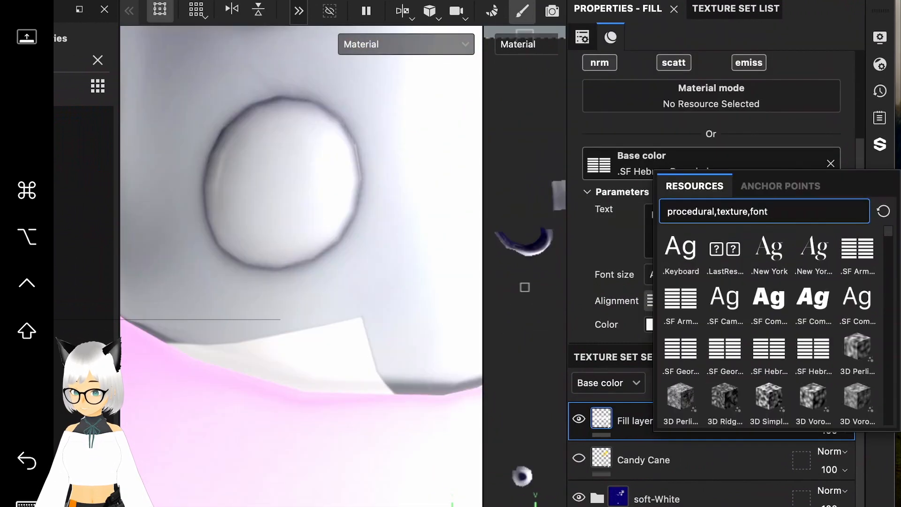
# Assign the Anisotropic Radial texture to the base color of Fill layer 4.
pyautogui.scroll(-5, 891, 253)
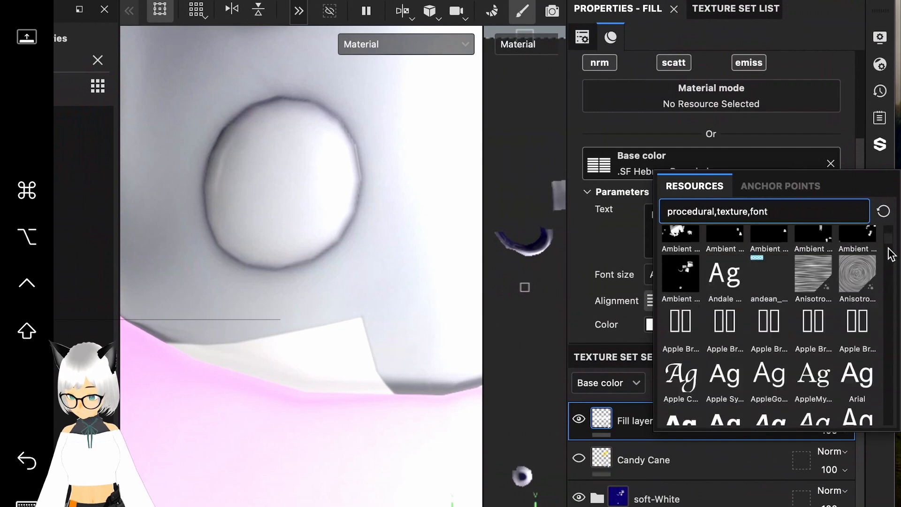
pyautogui.click(857, 276)
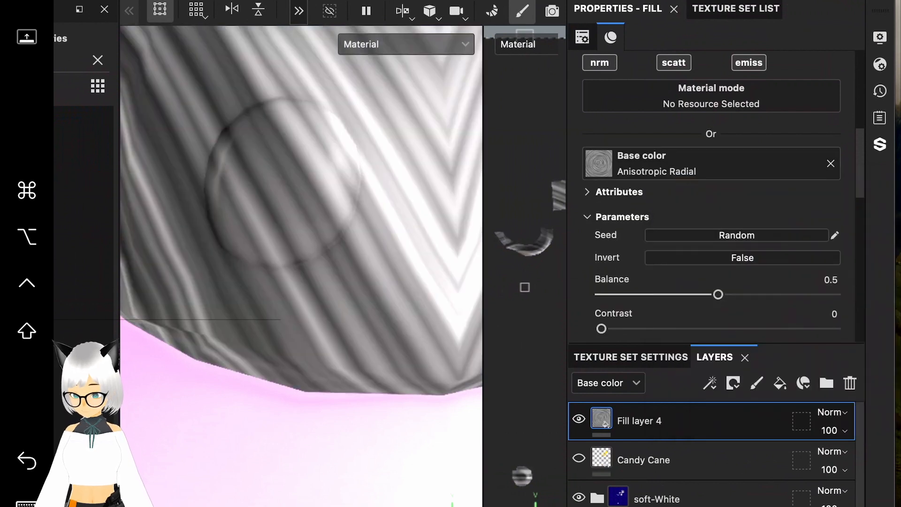
pyautogui.scroll(-3, 281, 300)
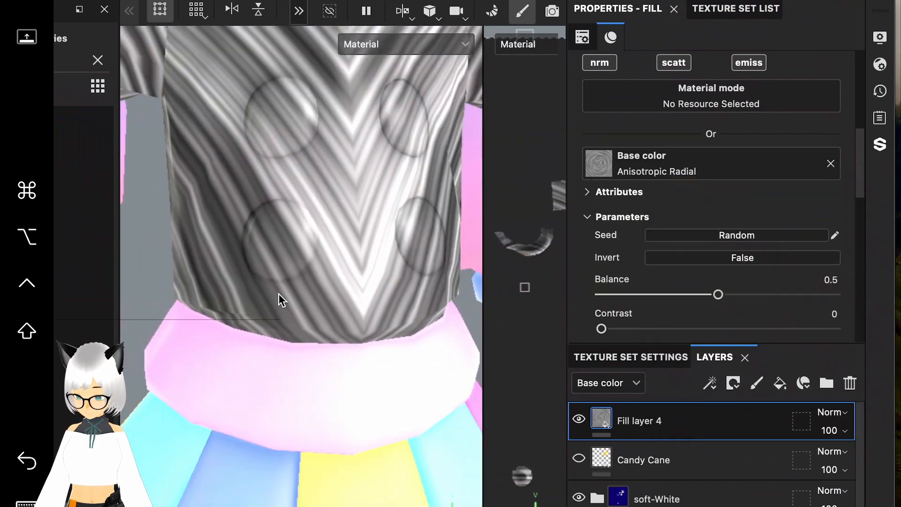
pyautogui.scroll(-1, 280, 300)
pyautogui.scroll(1, 280, 301)
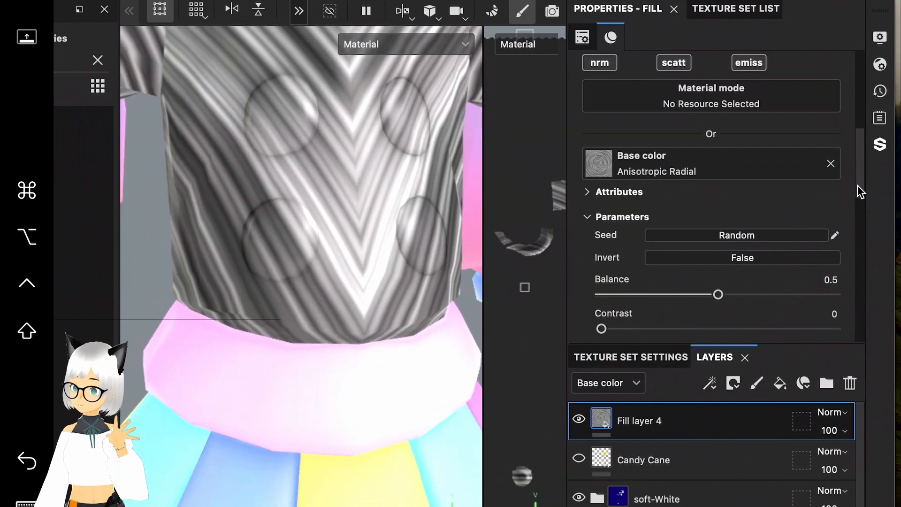
# Set the emissive color of Fill layer 4 to golden yellow D9C050.
pyautogui.scroll(-10, 860, 205)
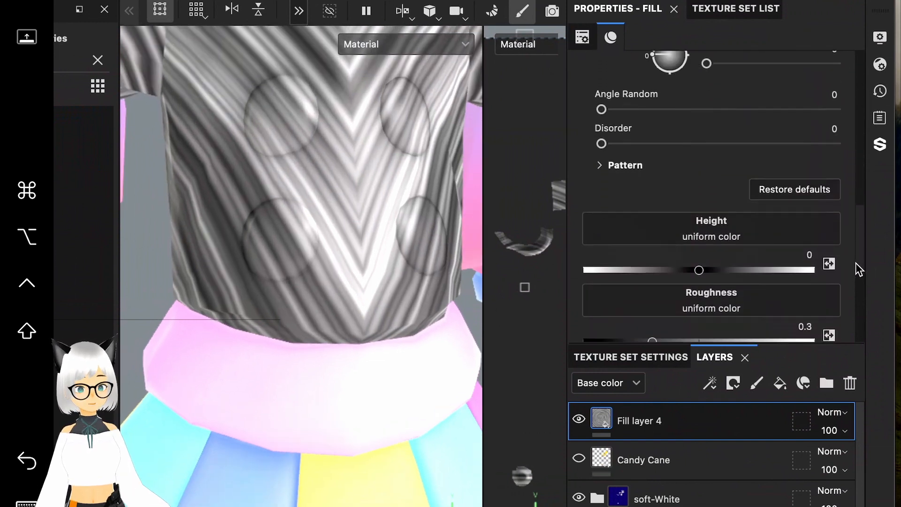
pyautogui.scroll(-6, 849, 305)
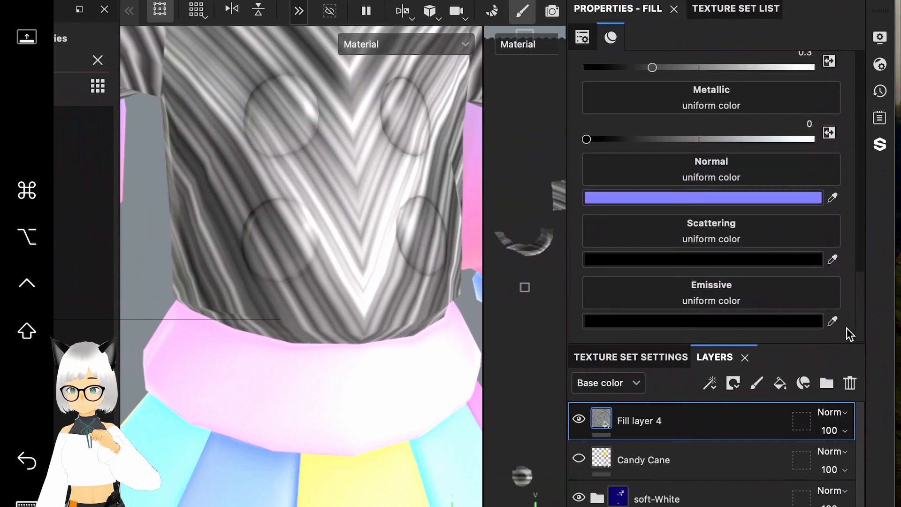
pyautogui.click(807, 321)
pyautogui.click(703, 169)
pyautogui.moveTo(699, 171); pyautogui.dragTo(689, 151)
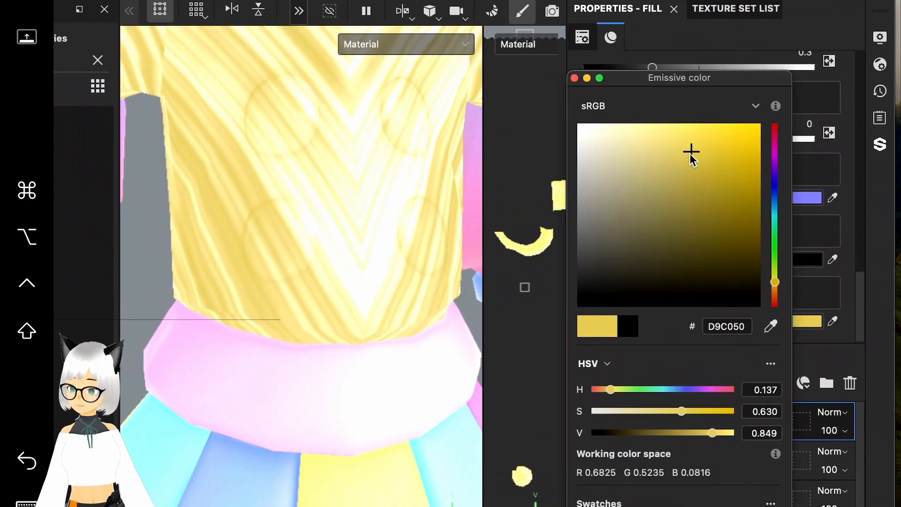
# Raise the Anisotropic Radial texture's contrast to the maximum and lower its balance slightly below 0.5.
pyautogui.moveTo(683, 222); pyautogui.dragTo(707, 218)
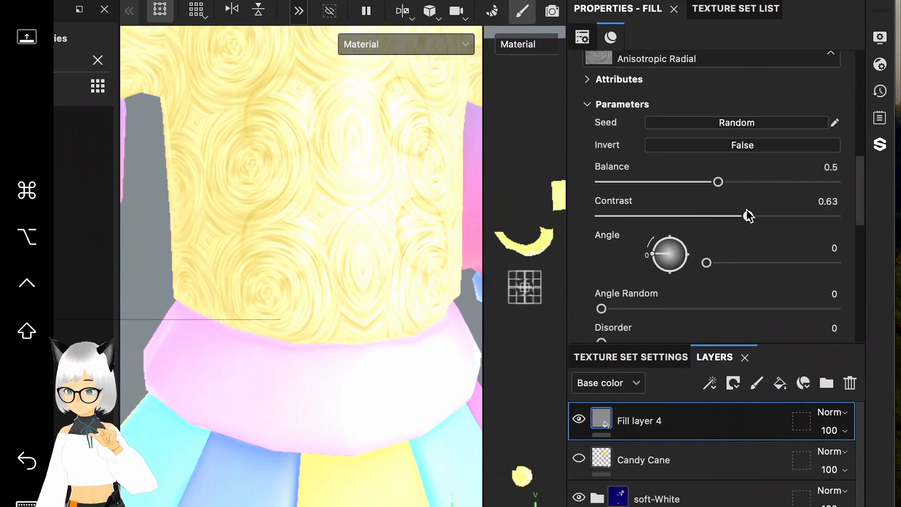
pyautogui.moveTo(747, 212); pyautogui.dragTo(835, 214)
pyautogui.moveTo(718, 181); pyautogui.dragTo(687, 181)
pyautogui.moveTo(834, 216)
pyautogui.mouseDown()
pyautogui.moveTo(754, 214)
pyautogui.moveTo(835, 215)
pyautogui.mouseUp()
pyautogui.moveTo(687, 182)
pyautogui.mouseDown()
pyautogui.moveTo(724, 181)
pyautogui.moveTo(698, 182)
pyautogui.mouseUp()
# Adjust the Pattern parameters of the Anisotropic Radial texture on Fill layer 4.
pyautogui.moveTo(860, 209); pyautogui.dragTo(861, 245)
pyautogui.click(624, 218)
pyautogui.moveTo(834, 250); pyautogui.dragTo(675, 250)
pyautogui.moveTo(702, 285); pyautogui.dragTo(820, 285)
pyautogui.moveTo(834, 318); pyautogui.dragTo(767, 318)
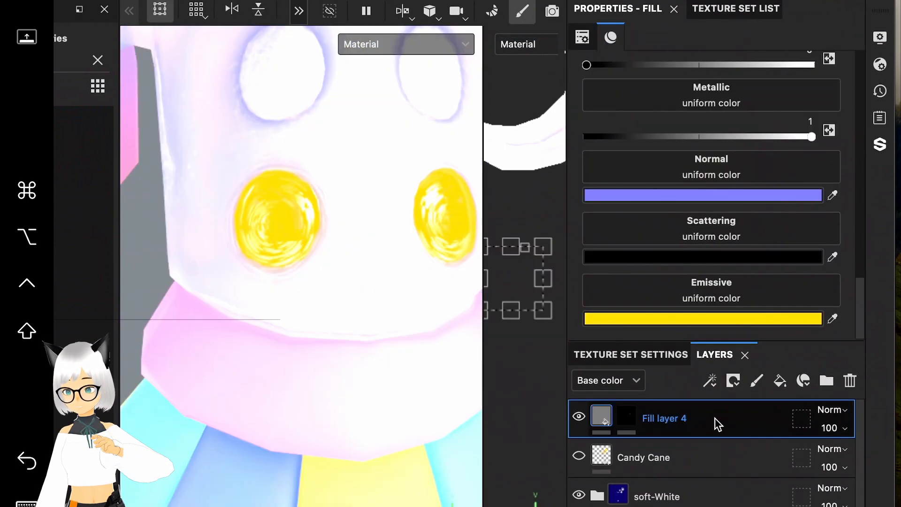
# Duplicate Fill layer 4 with its mask, naming the upper layer topButton and the lower one yellowButton.
pyautogui.press('super+d')
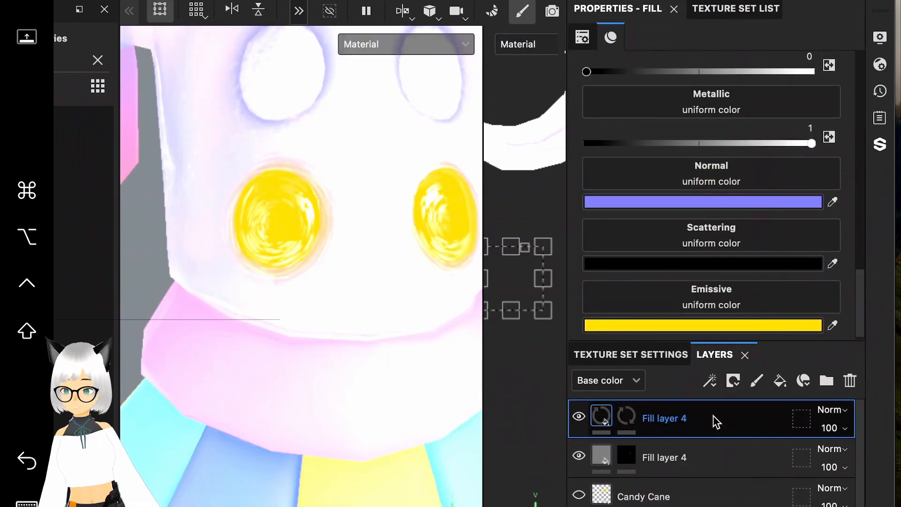
pyautogui.click(677, 457)
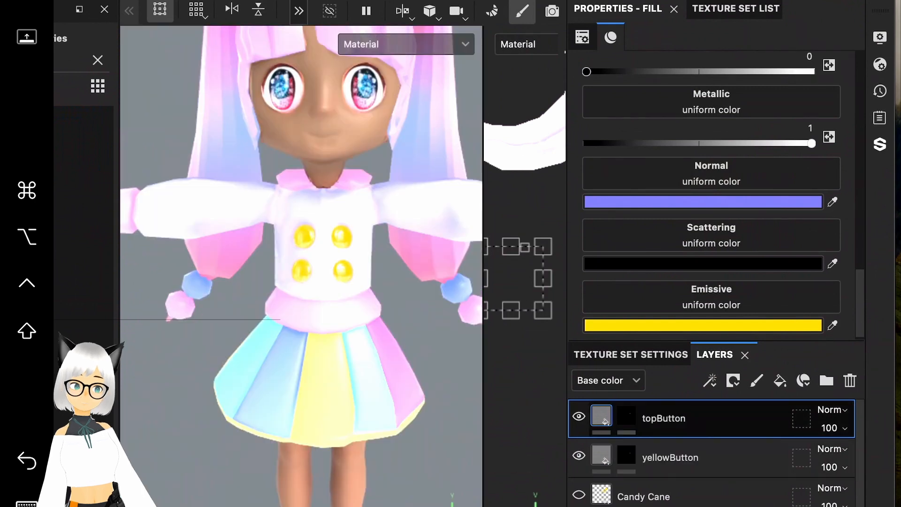
# Change the hue of the topButton layer's emissive color to magenta.
pyautogui.click(703, 325)
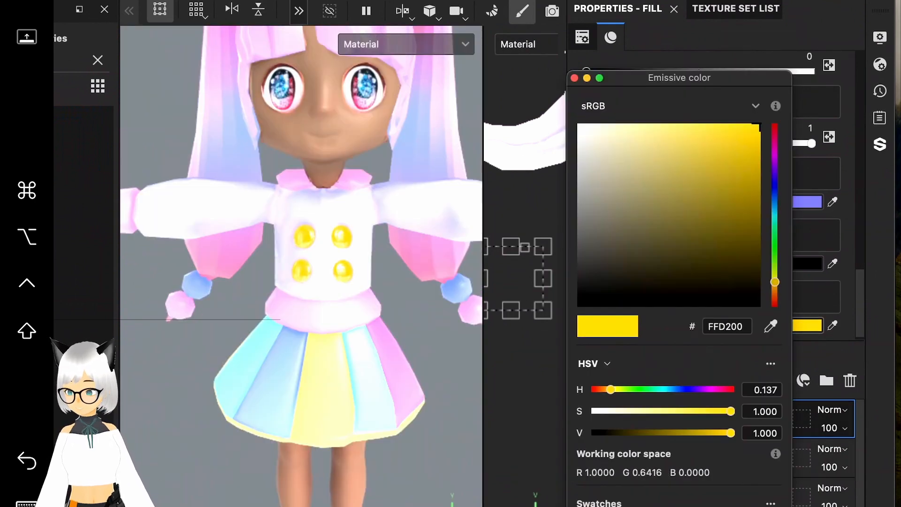
pyautogui.moveTo(775, 282); pyautogui.dragTo(775, 206)
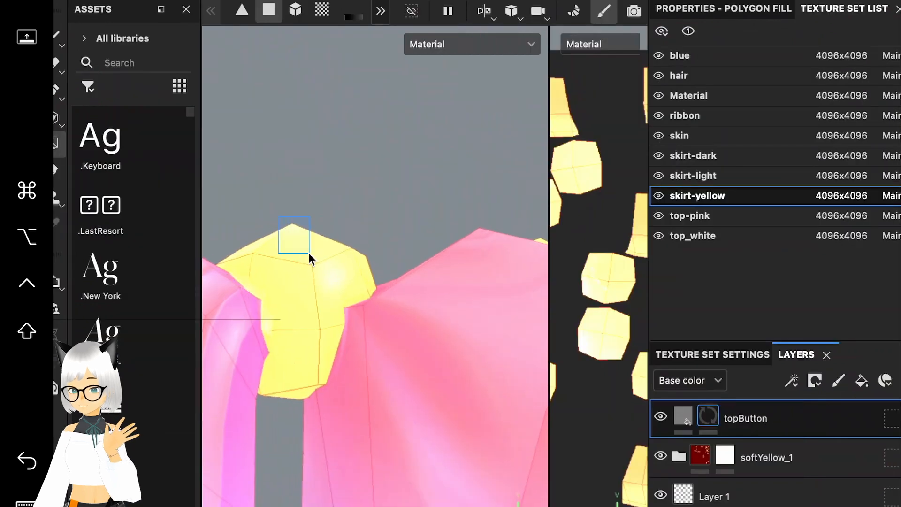
# Polygon-fill the faces of the hair tie knot into the topButton layer's mask on the skirt-yellow texture set.
pyautogui.click(321, 265)
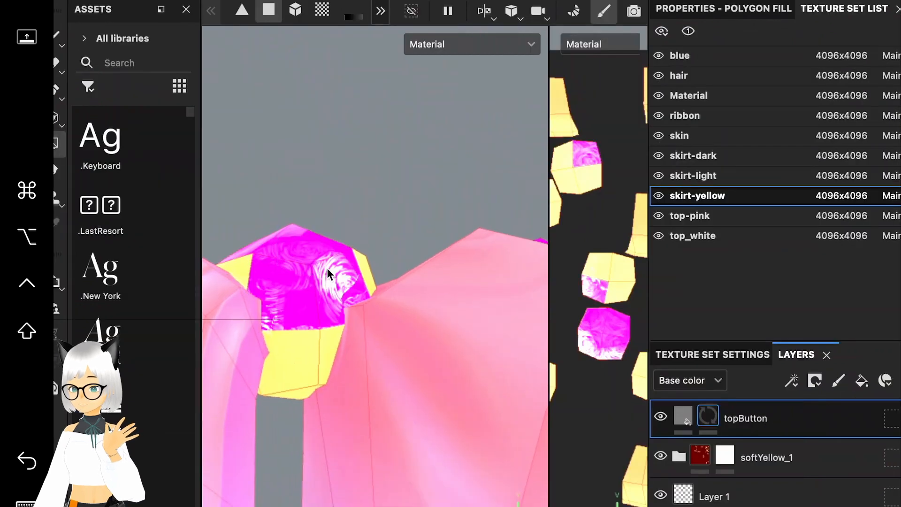
pyautogui.click(248, 260)
pyautogui.click(285, 387)
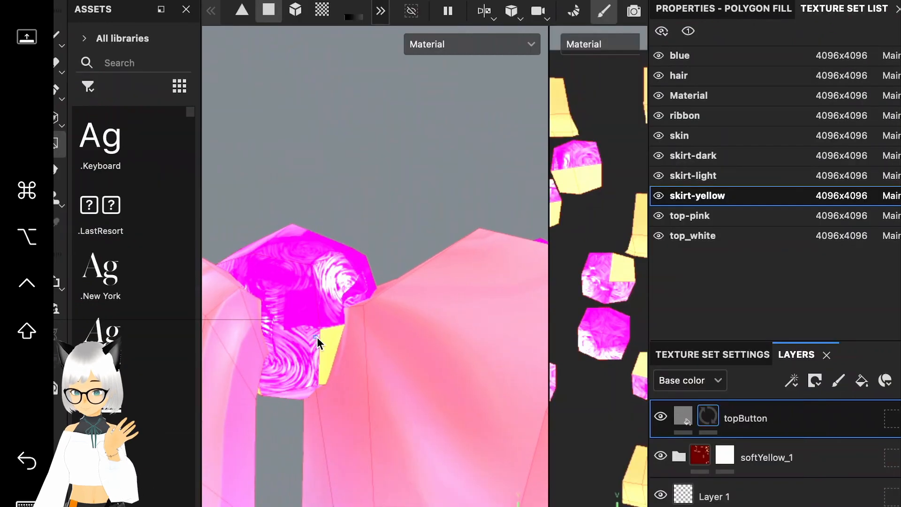
pyautogui.scroll(-3, 315, 345)
# Extend the topButton mask in the UV view over all remaining hair tie islands, including the tapered ones.
pyautogui.moveTo(551, 325); pyautogui.dragTo(358, 327)
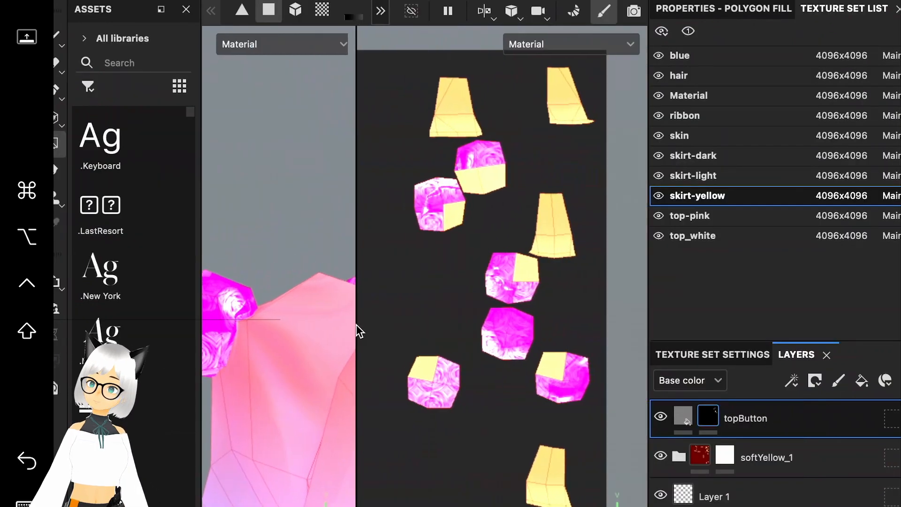
pyautogui.moveTo(395, 140); pyautogui.dragTo(535, 462)
pyautogui.scroll(-3, 547, 468)
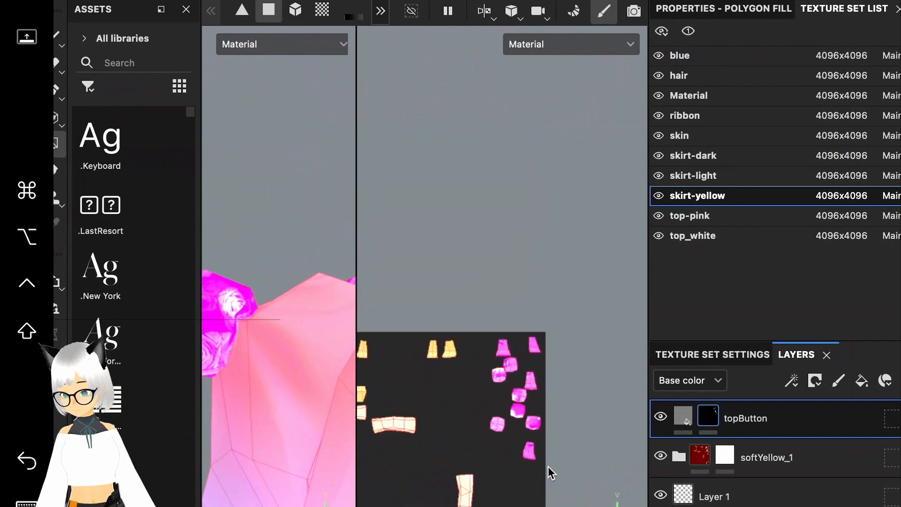
pyautogui.moveTo(357, 415); pyautogui.dragTo(608, 394)
pyautogui.scroll(-4, 449, 378)
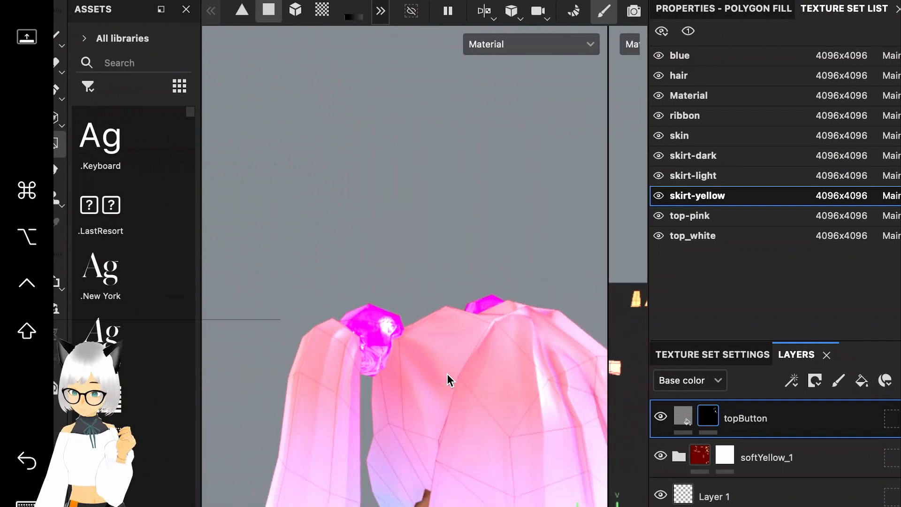
pyautogui.keyDown('alt'); pyautogui.moveTo(434, 357); pyautogui.dragTo(402, 291, button='middle'); pyautogui.keyUp('alt')
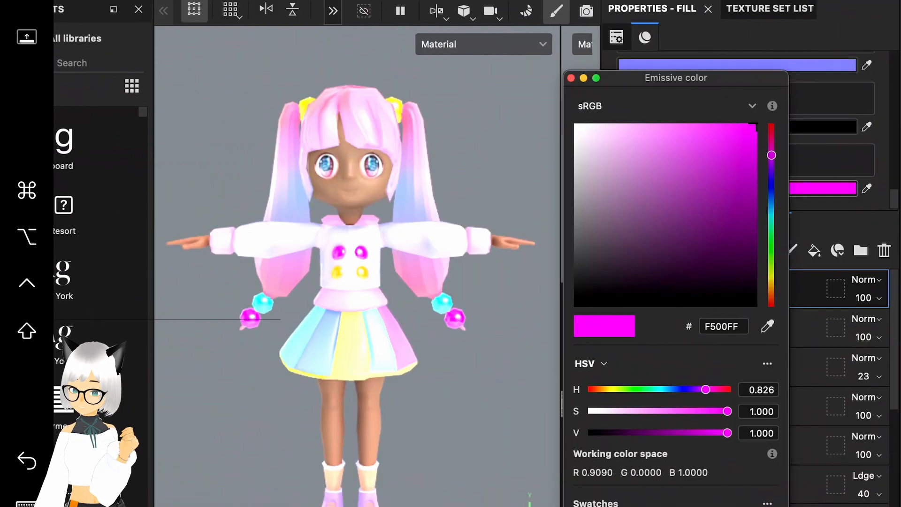
# Change the emissive color of the lowest pigtail beads to green.
pyautogui.moveTo(771, 156); pyautogui.dragTo(768, 281)
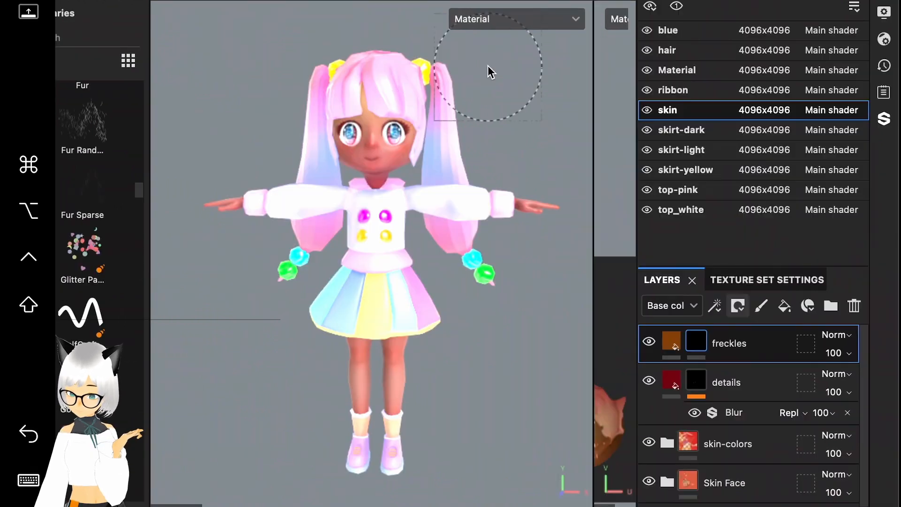
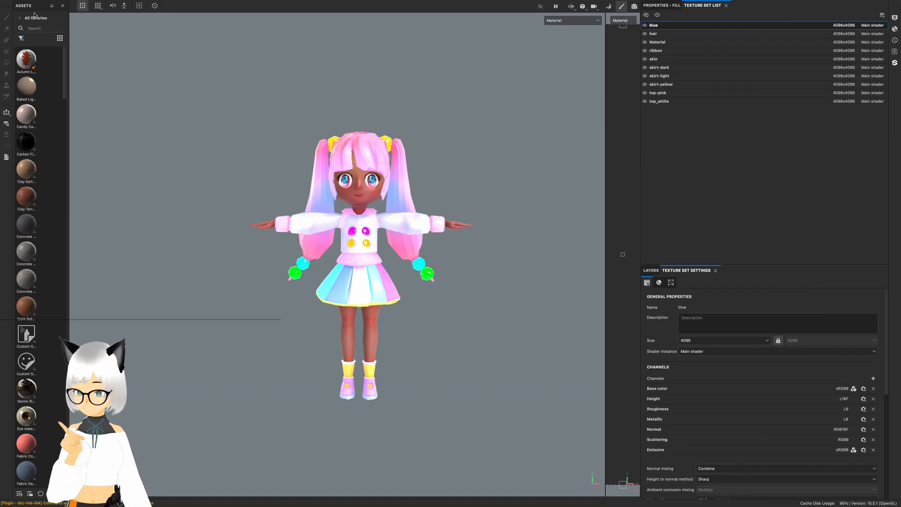
# Export all texture sets as 16-bit PNGs to the videoDemo folder using the 2D View template and Dilation + transparent padding.
pyautogui.moveTo(27, 3)
pyautogui.click(79, 4)
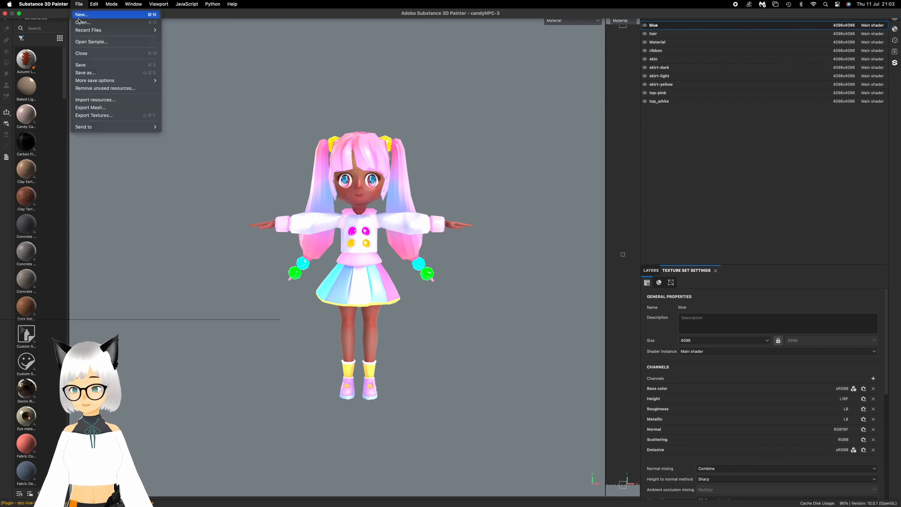
pyautogui.click(98, 116)
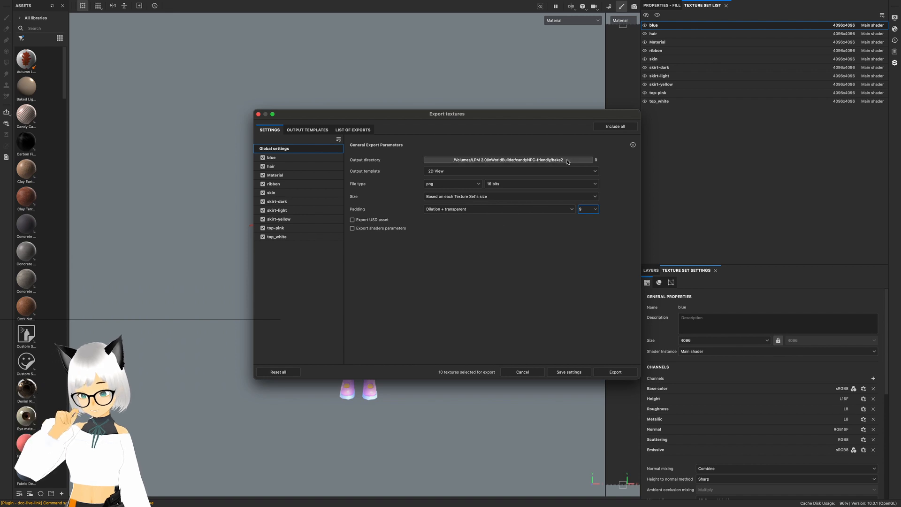
pyautogui.click(475, 172)
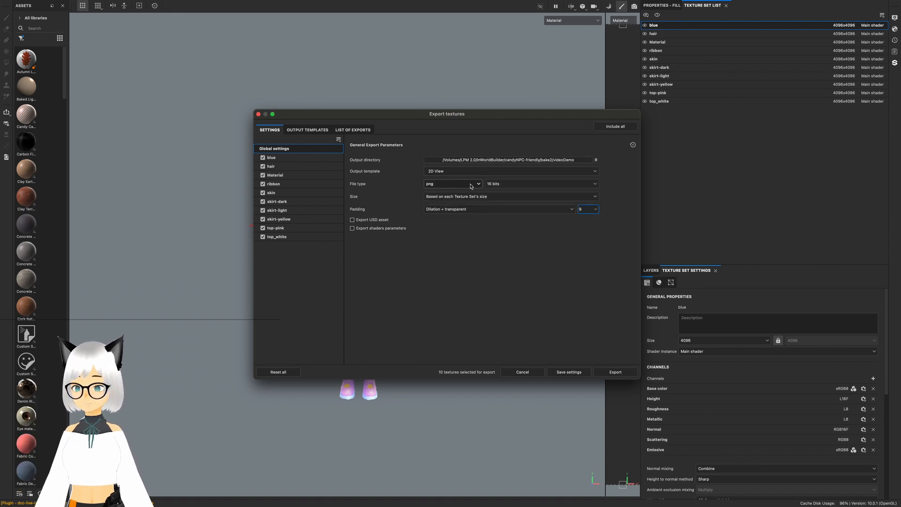
pyautogui.click(495, 212)
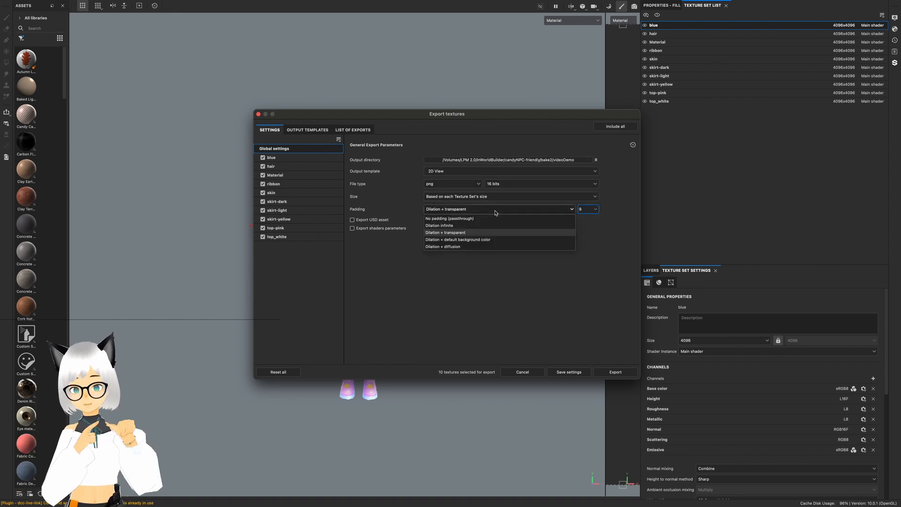
pyautogui.click(495, 211)
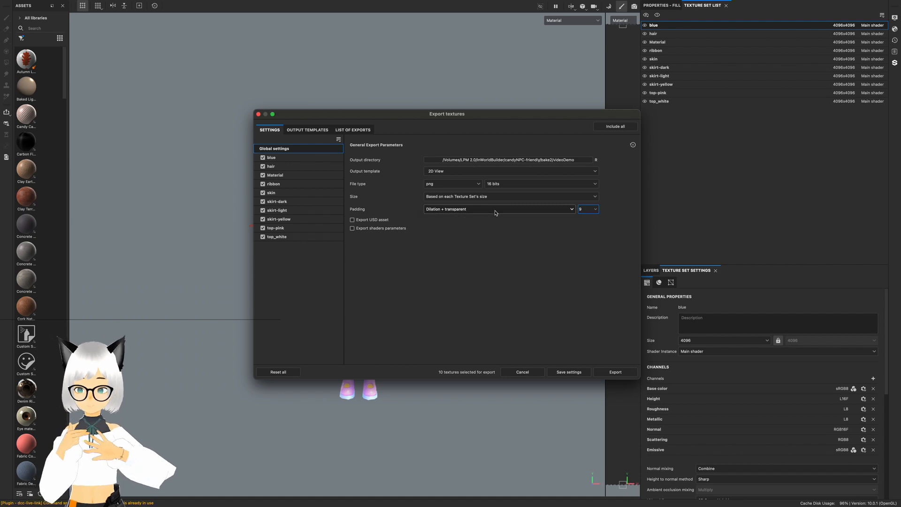
pyautogui.click(609, 372)
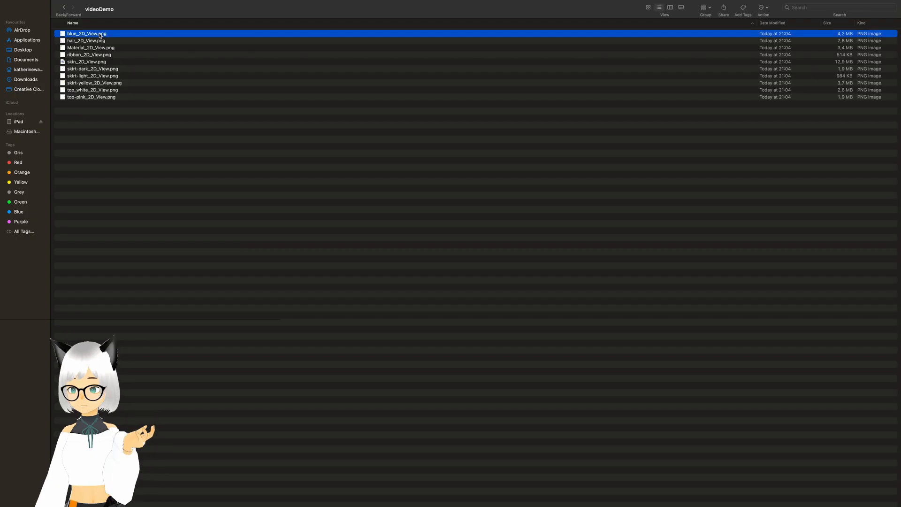
# Preview the exported 2D View PNG textures one after another in the videoDemo folder in Finder.
pyautogui.press('space')
pyautogui.press('Down')
pyautogui.press('Down')
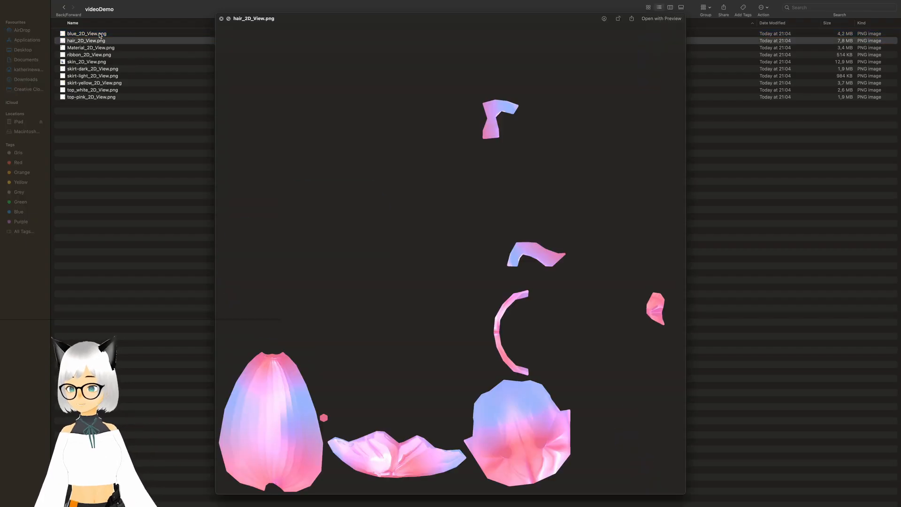
pyautogui.press('Down')
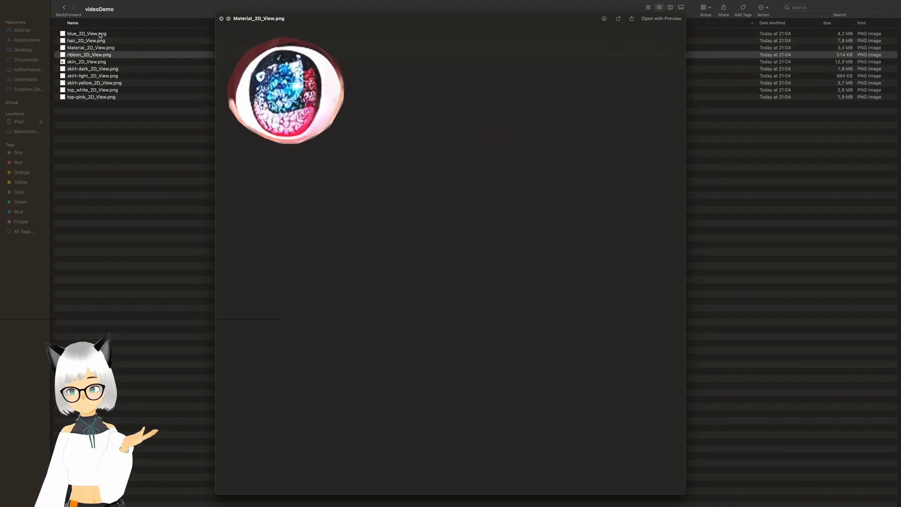
pyautogui.press('Down')
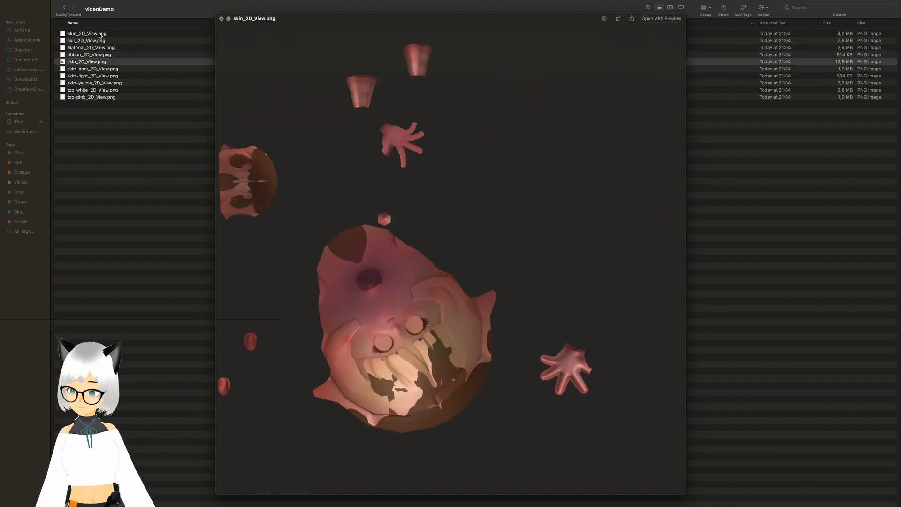
pyautogui.press('Down')
pyautogui.press('Down')
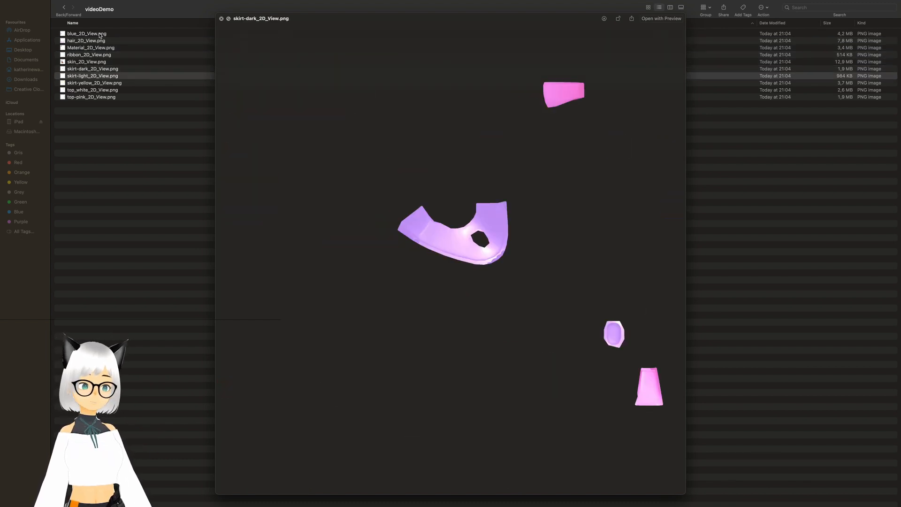
pyautogui.press('Down')
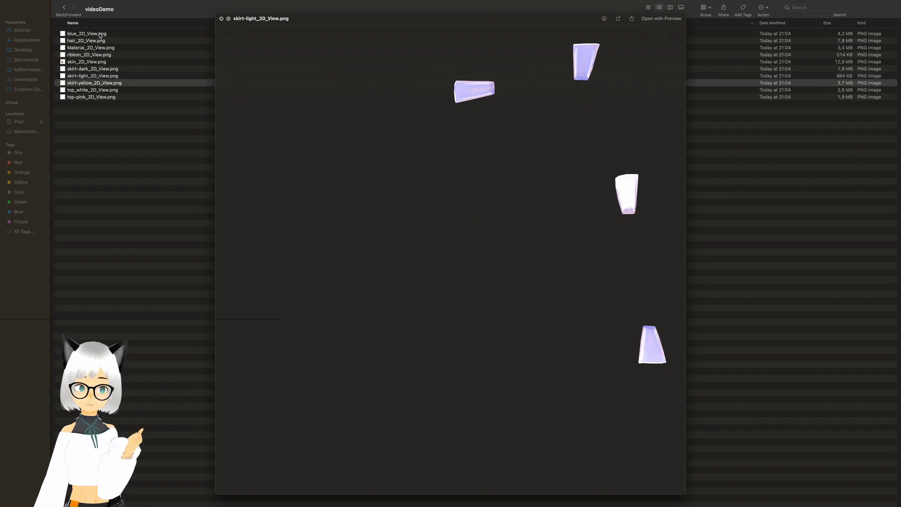
pyautogui.press('Down')
pyautogui.press('Down')
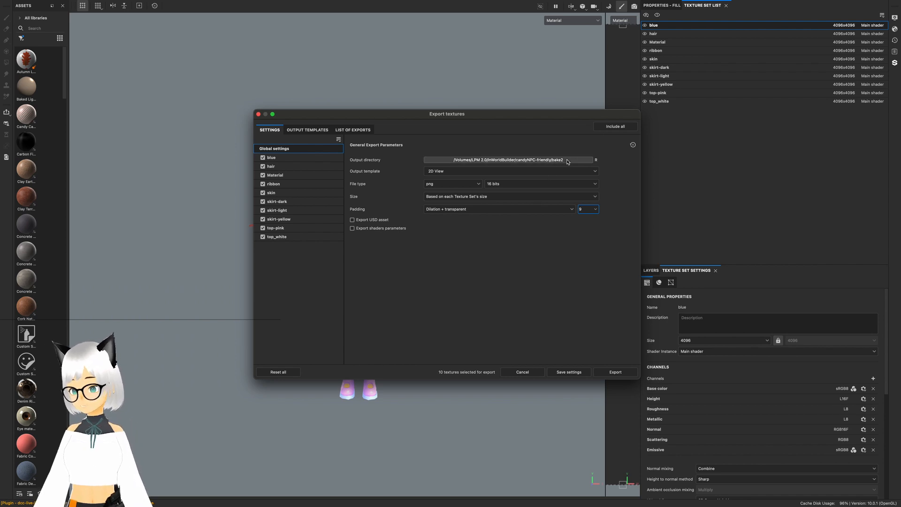
# Export the texture sets from Substance Painter to the bake2 folder with the 2D View template.
pyautogui.click(609, 372)
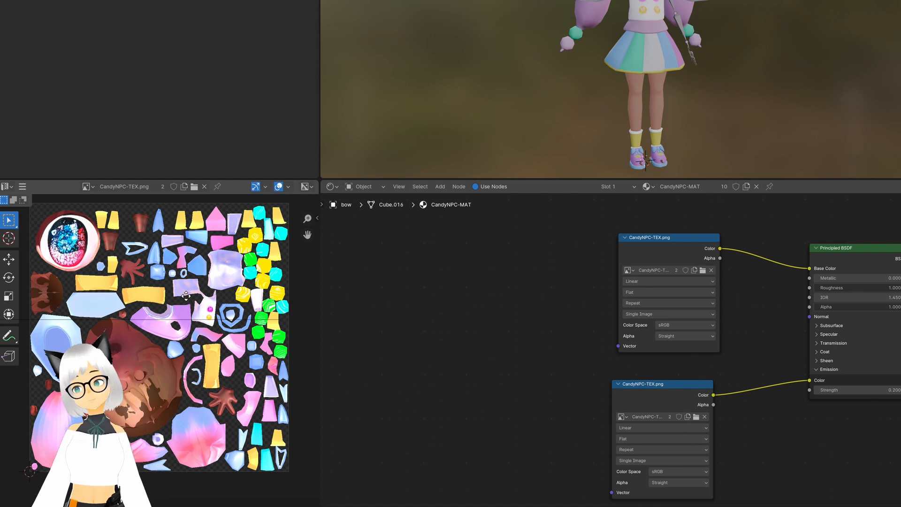
# Switch to Blender and reload the CandyNPC-TEX.png texture in the image editor.
pyautogui.hotkey('alt', 'r')
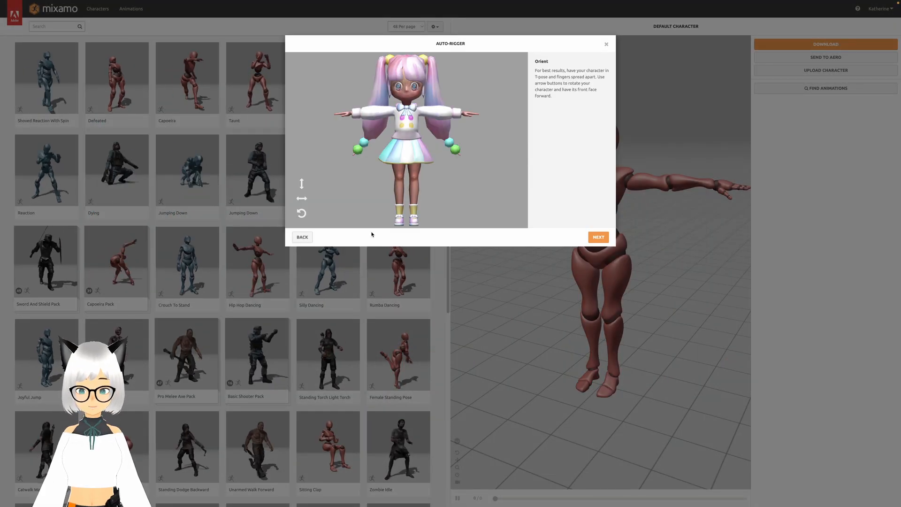
# In Mixamo's Auto-Rigger, accept the character's orientation and place the chin, wrist, elbow, knee and groin markers symmetrically on the body.
pyautogui.click(598, 237)
pyautogui.moveTo(325, 141); pyautogui.dragTo(409, 100)
pyautogui.moveTo(324, 158); pyautogui.dragTo(351, 113)
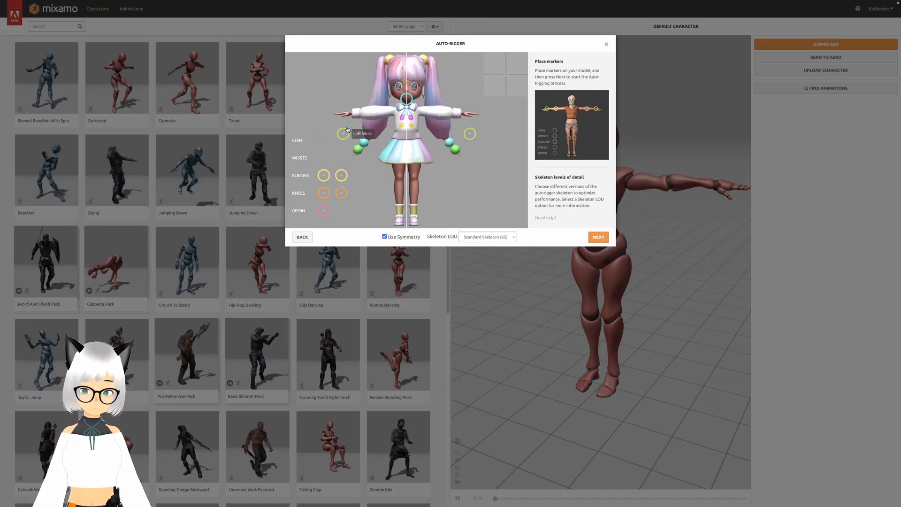
pyautogui.moveTo(324, 175); pyautogui.dragTo(373, 112)
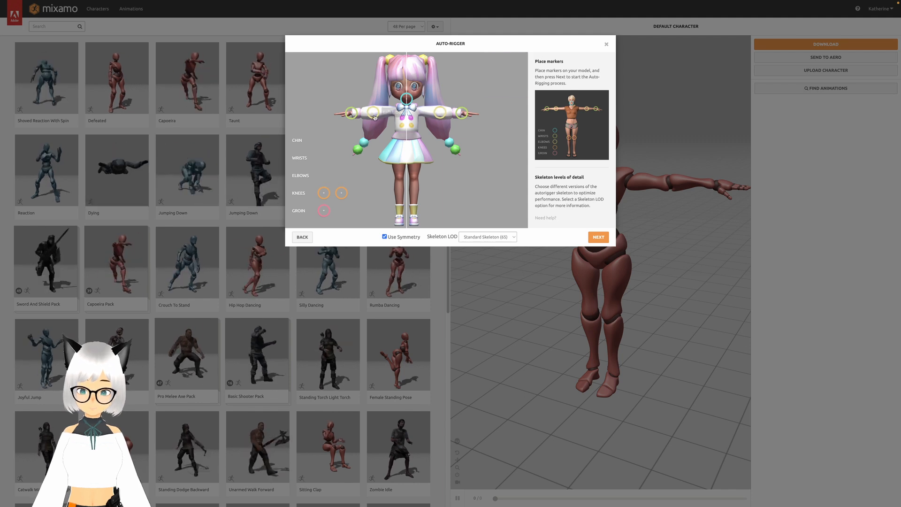
pyautogui.moveTo(323, 193); pyautogui.dragTo(400, 179)
pyautogui.moveTo(323, 210); pyautogui.dragTo(406, 140)
# Set the Skeleton LOD to 2 Chain Fingers (41) and start the auto-rigging.
pyautogui.click(489, 237)
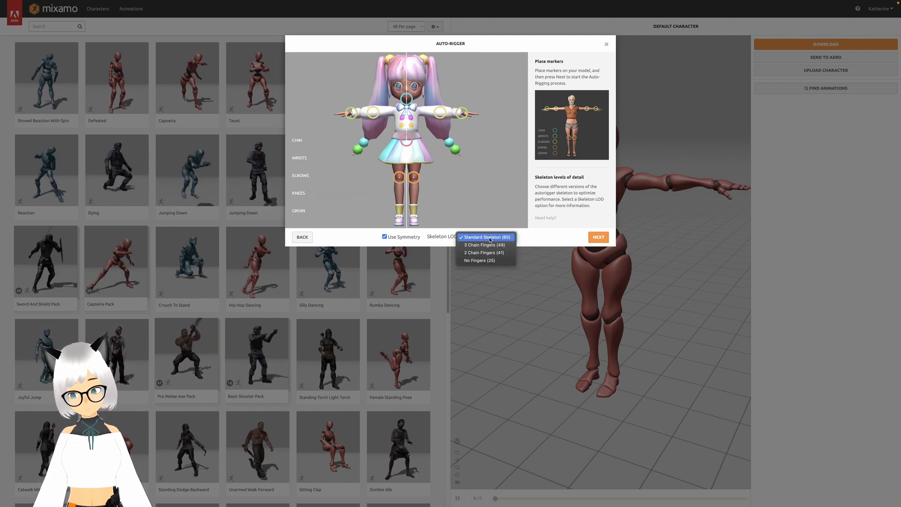
pyautogui.click(493, 253)
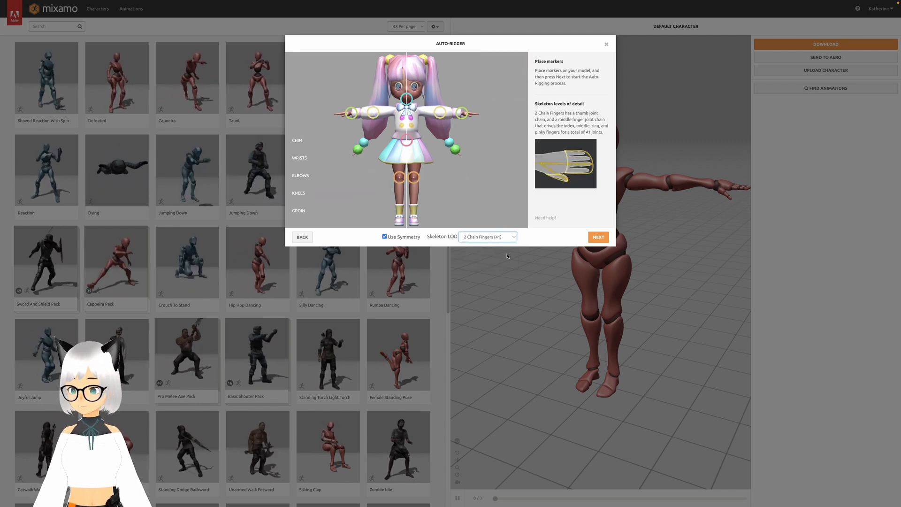
pyautogui.click(598, 237)
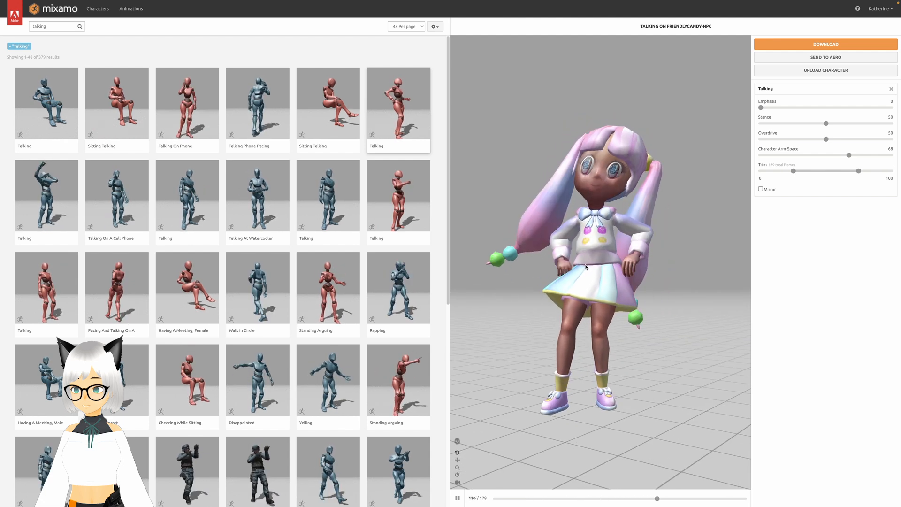
# Examine talking animations on the rigged character from different angles and browse the animations found for "defend".
pyautogui.moveTo(604, 281); pyautogui.dragTo(680, 287)
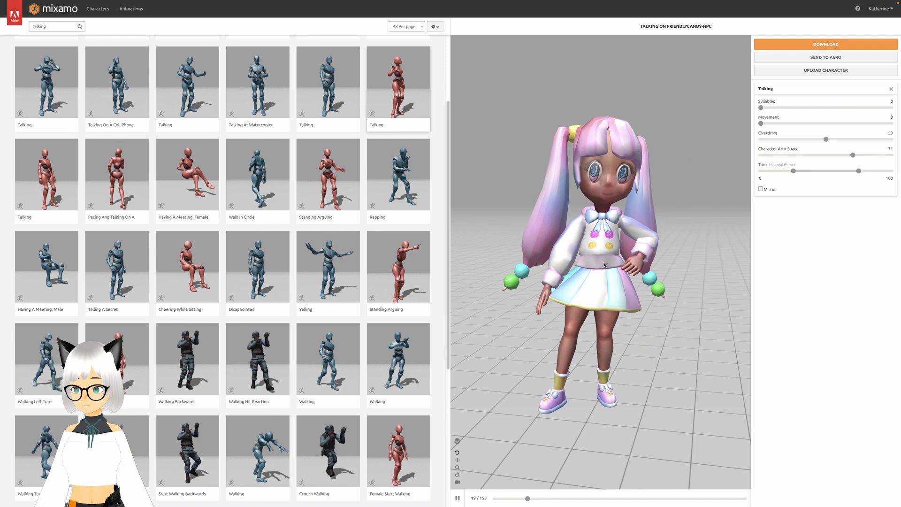
pyautogui.moveTo(603, 263)
pyautogui.mouseDown()
pyautogui.moveTo(694, 258)
pyautogui.moveTo(582, 255)
pyautogui.moveTo(603, 258)
pyautogui.mouseUp()
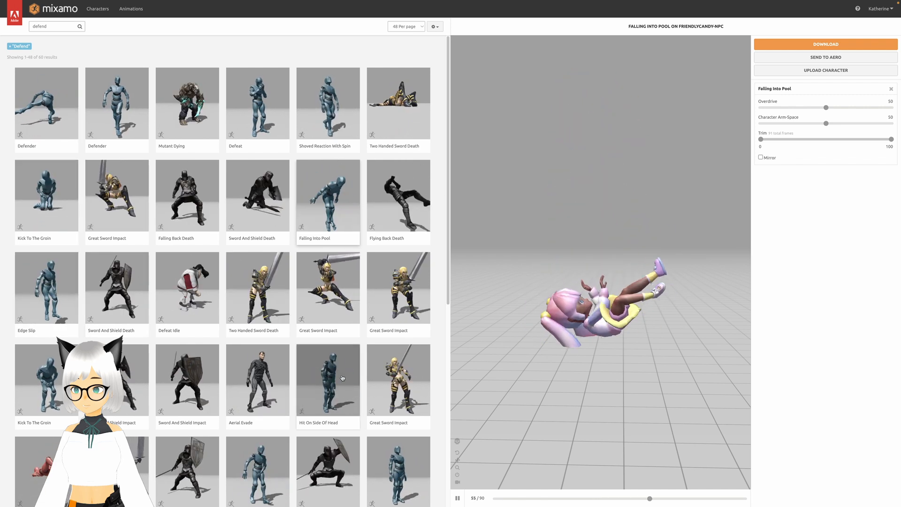
pyautogui.scroll(-2, 344, 370)
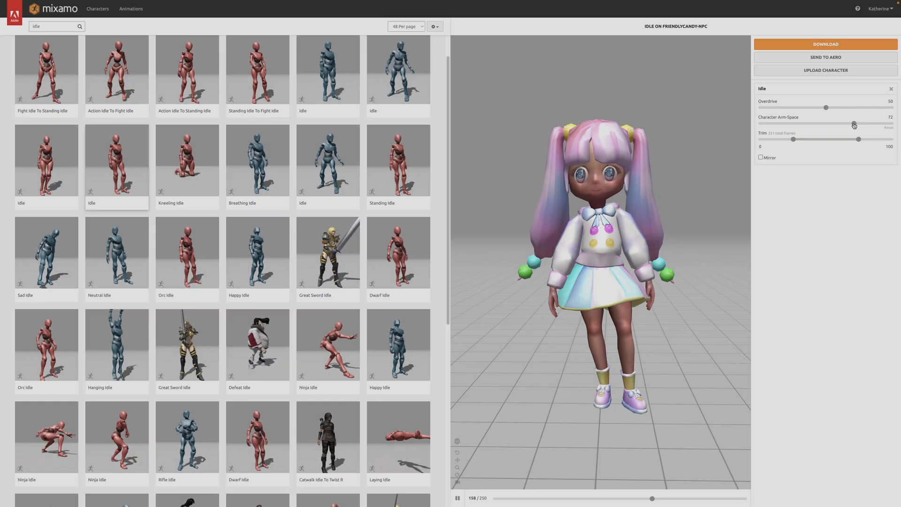
# Increase the Character Arm-Space of the Idle animation to move the arms farther from the body.
pyautogui.moveTo(854, 123); pyautogui.dragTo(868, 124)
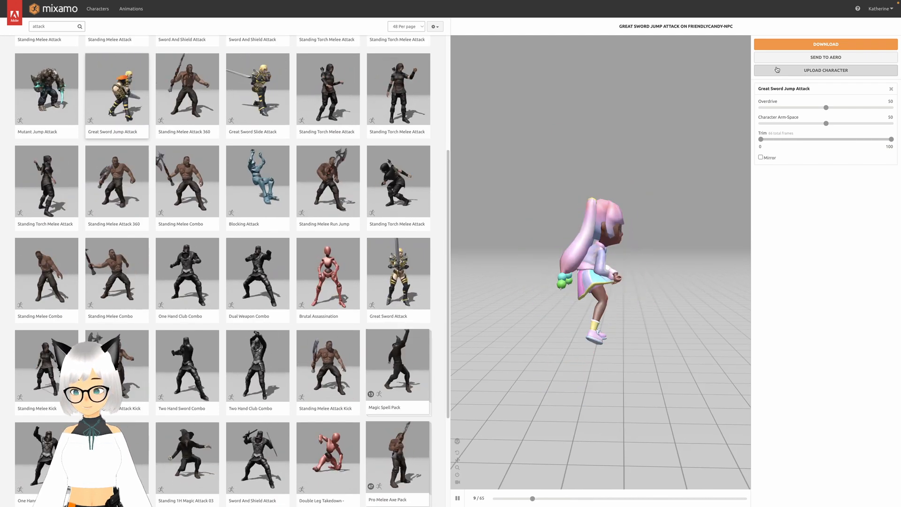
# Download the Great Sword Jump Attack animation for the rigged character.
pyautogui.click(790, 48)
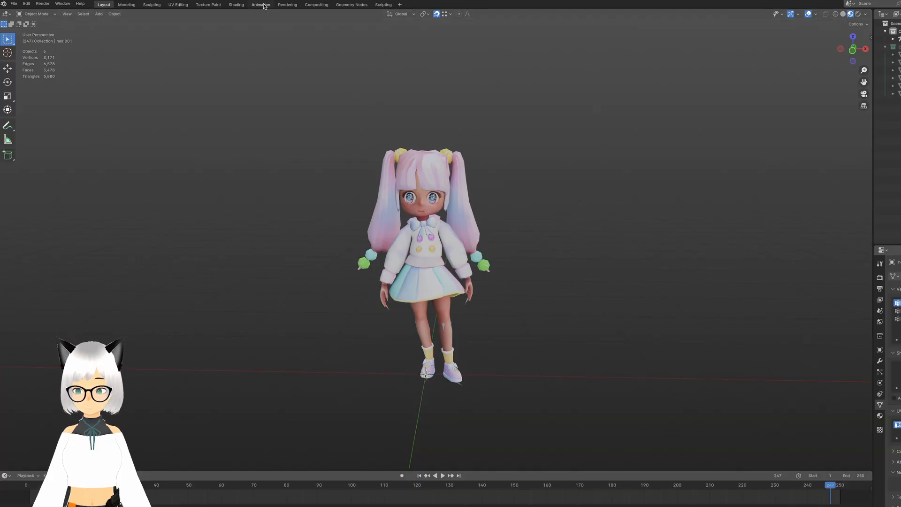
# Switch to Blender and open the Animation workspace for the imported character.
pyautogui.click(261, 5)
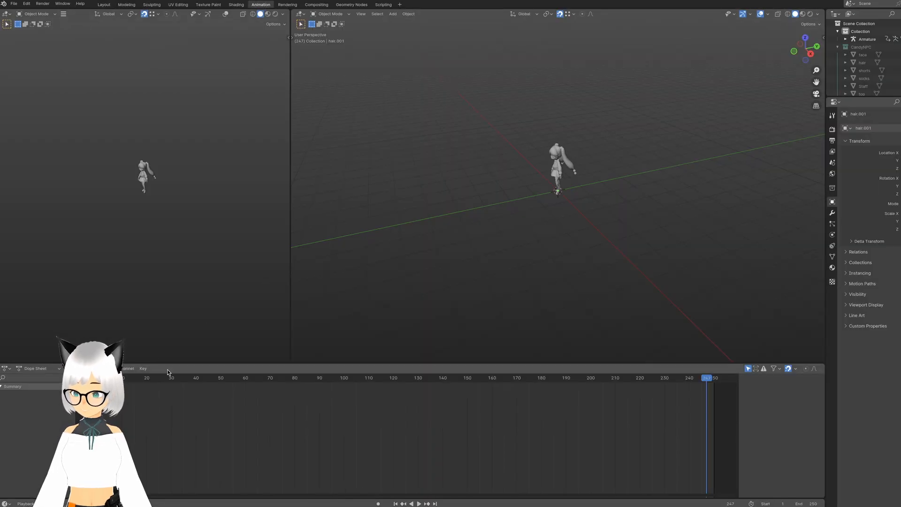
# Show the Nonlinear Animation editor in place of the second 3D view and select the character's armature.
pyautogui.click(7, 14)
pyautogui.click(99, 73)
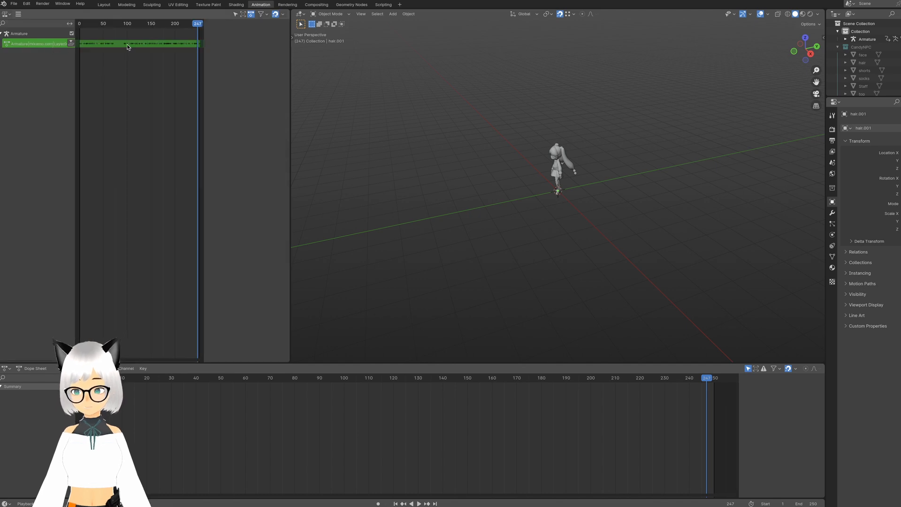
pyautogui.moveTo(545, 204); pyautogui.dragTo(606, 199, button='middle')
pyautogui.scroll(9, 606, 200)
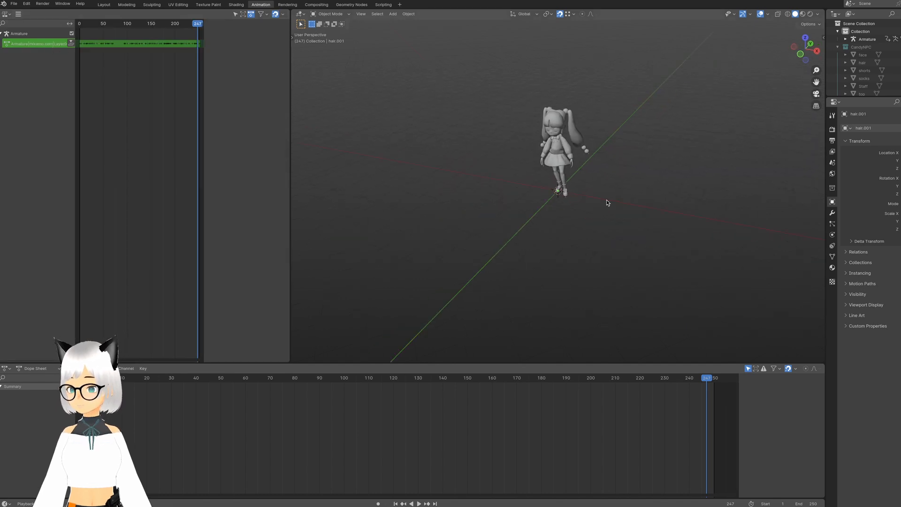
pyautogui.click(583, 212)
pyautogui.moveTo(547, 261); pyautogui.dragTo(556, 255, button='middle')
pyautogui.scroll(-3, 396, 394)
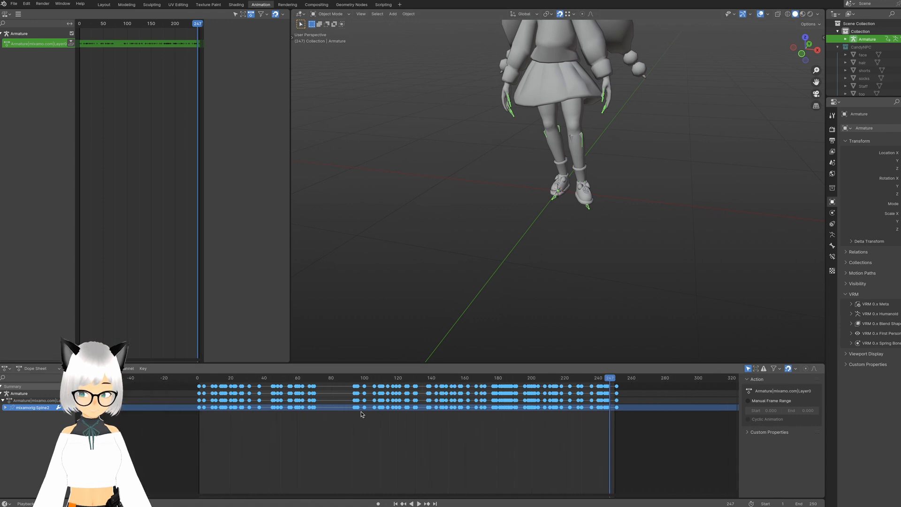
pyautogui.scroll(2, 194, 410)
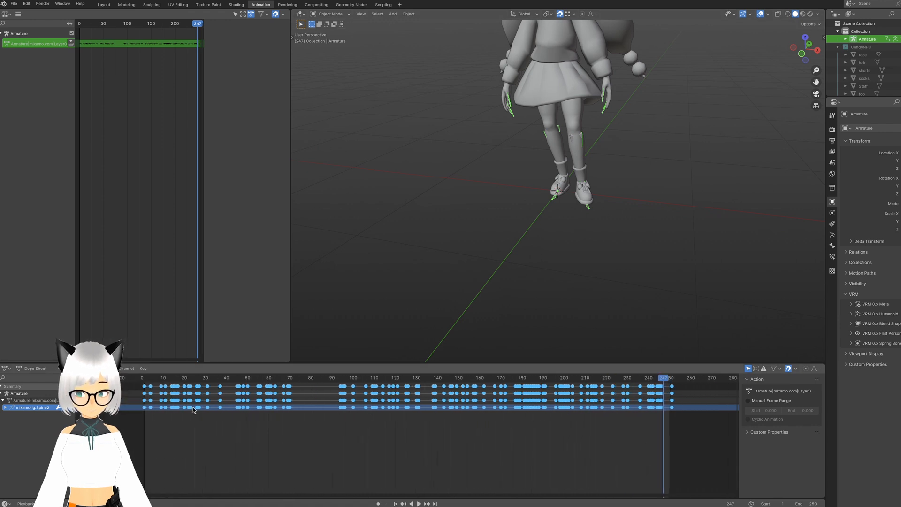
# Switch the Dope Sheet to the Action Editor and rename the armature's current action Idle-1.
pyautogui.click(33, 368)
pyautogui.click(37, 397)
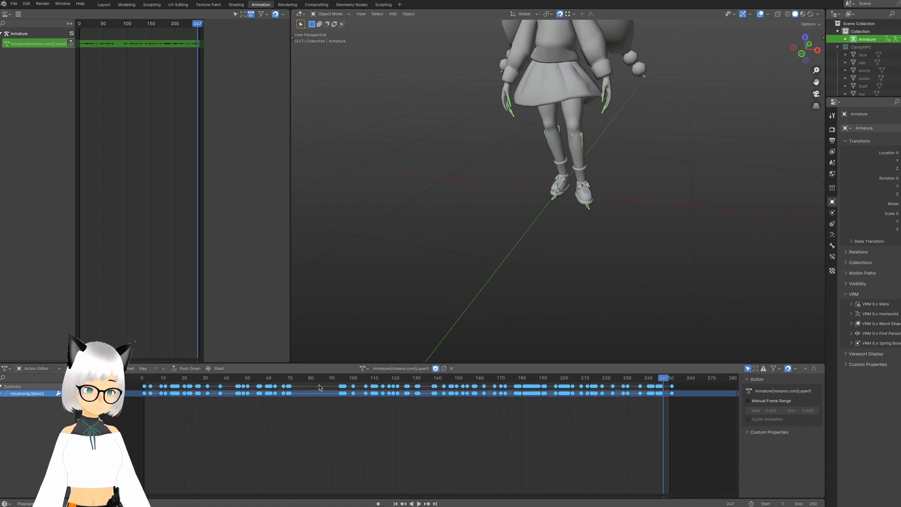
pyautogui.click(379, 369)
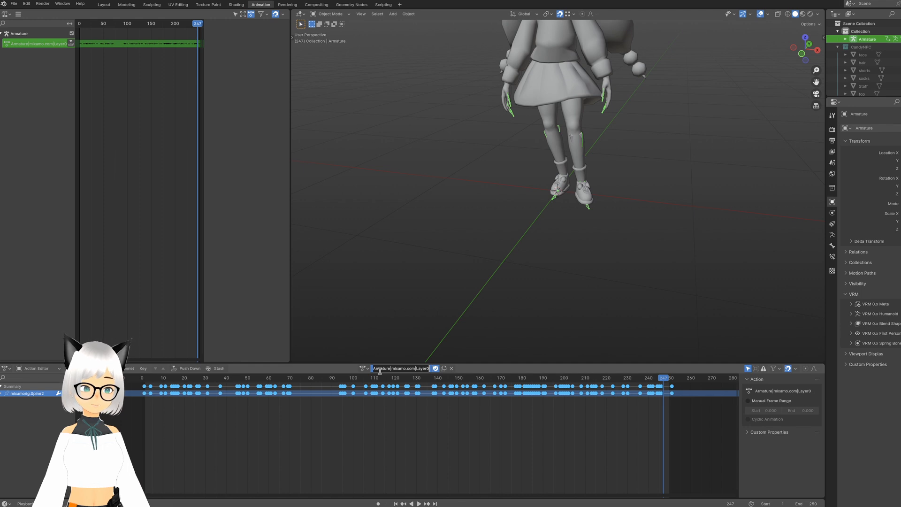
pyautogui.press('BackSpace')
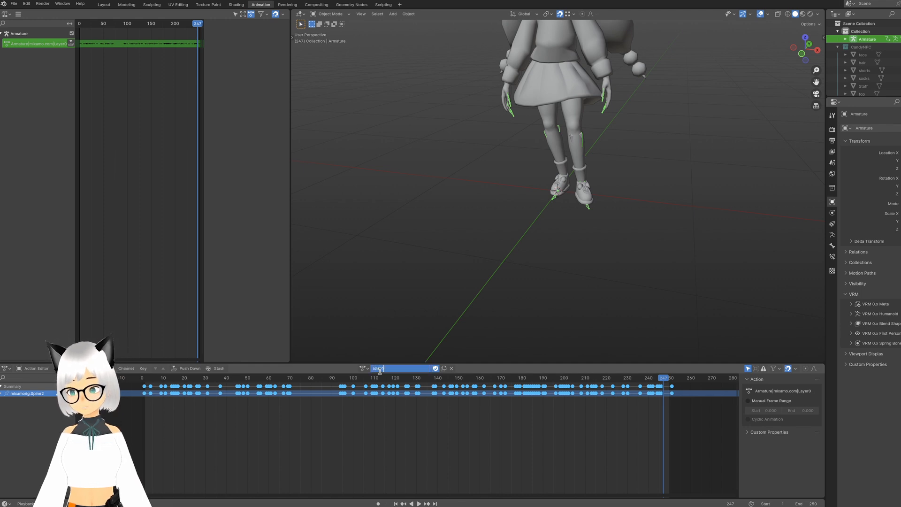
pyautogui.press('Return')
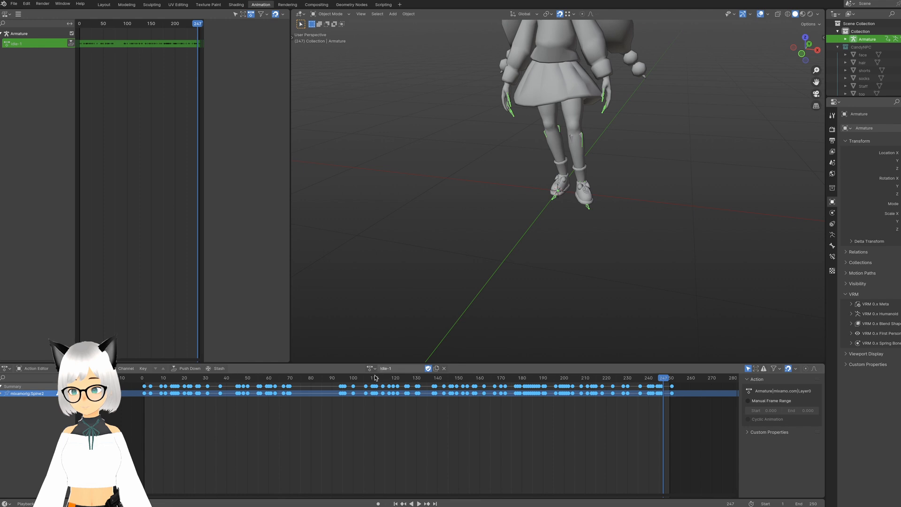
# Stash the Idle-1 action, assign the existing Idle action to the armature and stash it as well.
pyautogui.click(215, 369)
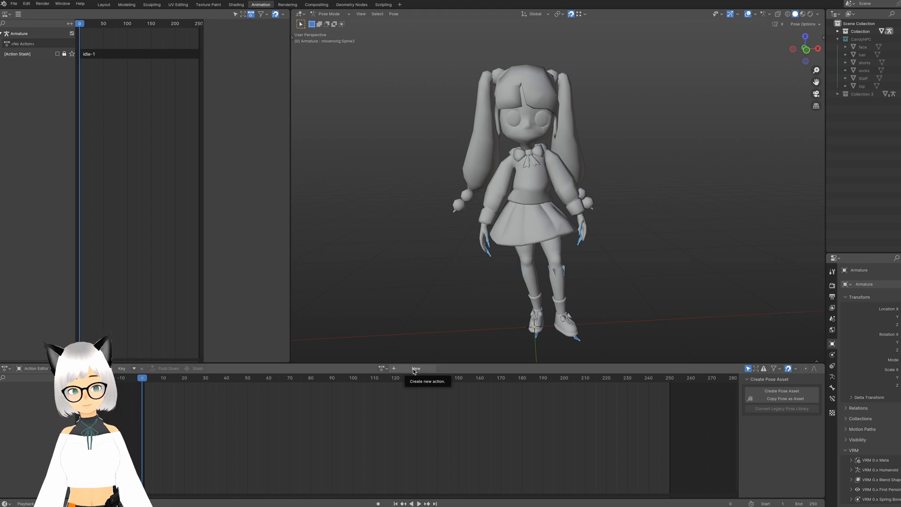
pyautogui.click(415, 369)
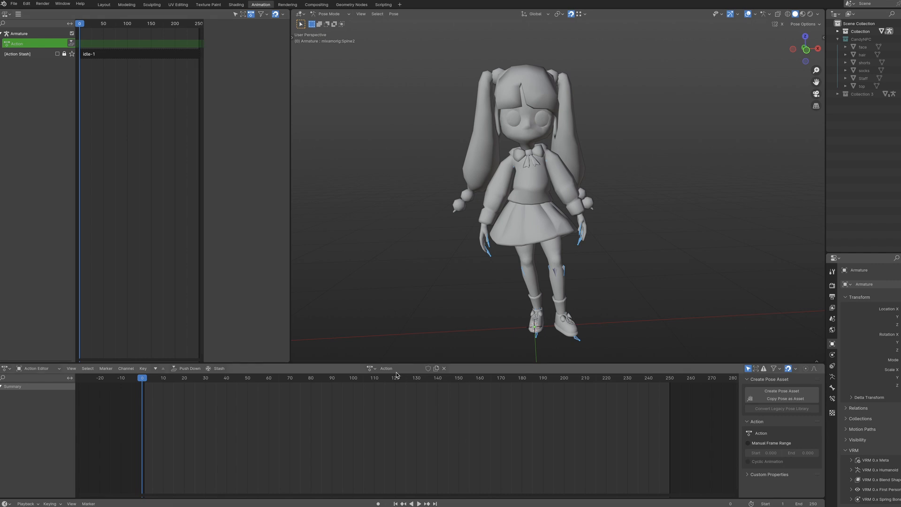
pyautogui.click(371, 368)
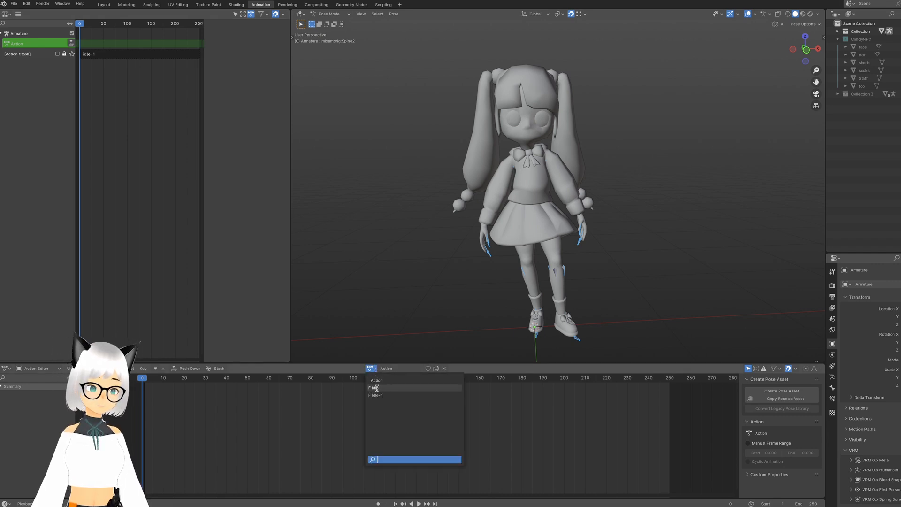
pyautogui.click(376, 387)
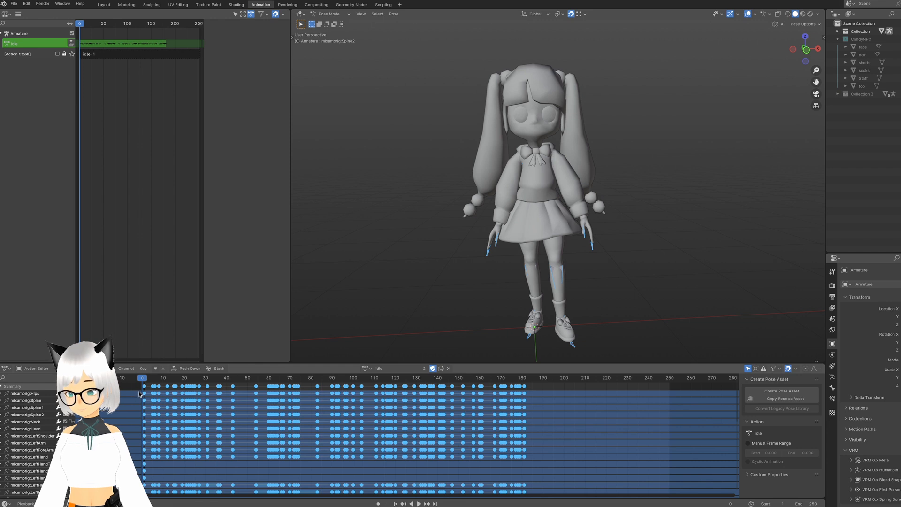
pyautogui.click(217, 368)
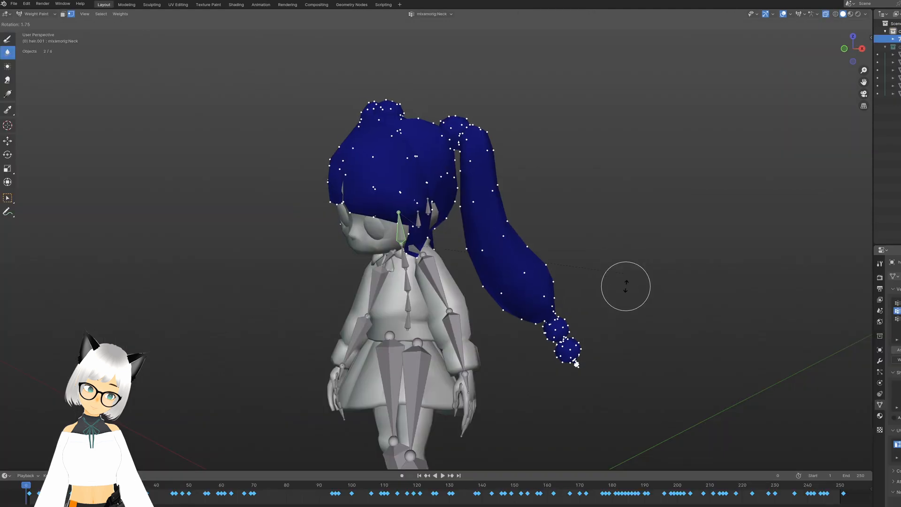
# Turn off vertex selection masking for weight painting on the hair.
pyautogui.moveTo(625, 286); pyautogui.dragTo(539, 232, button='middle')
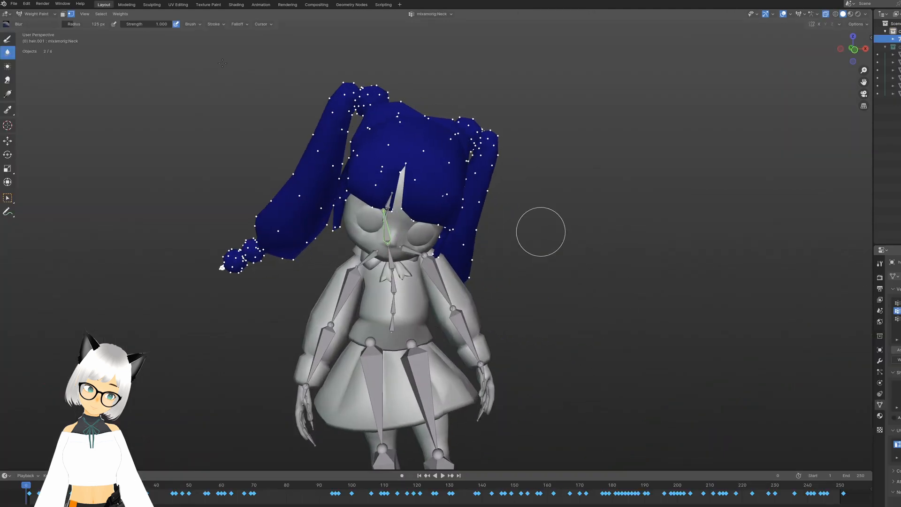
pyautogui.click(62, 15)
pyautogui.moveTo(371, 225); pyautogui.dragTo(464, 281, button='middle')
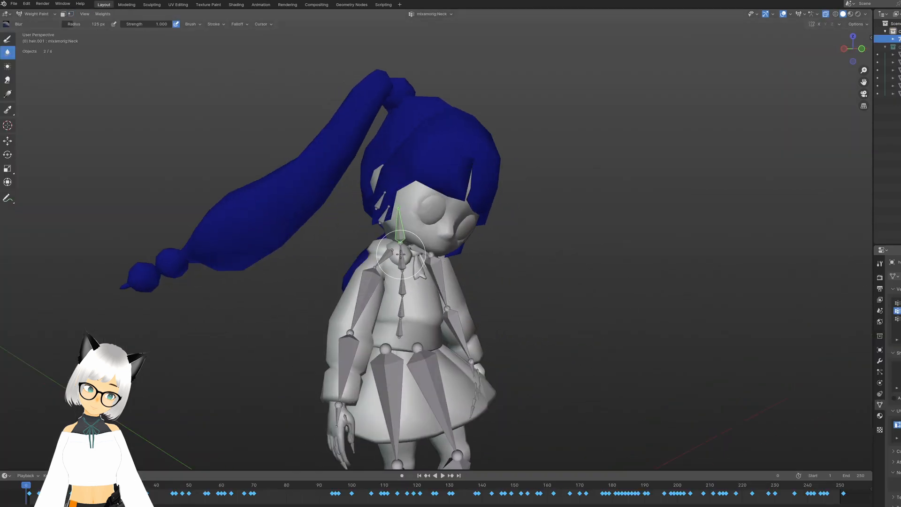
# Test-rotate the Spine2 bone to check how the hair weights follow it, and cancel the rotation.
pyautogui.keyDown('ctrl'); pyautogui.click(401, 254); pyautogui.keyUp('ctrl')
pyautogui.moveTo(631, 249); pyautogui.dragTo(360, 283, button='middle')
pyautogui.press('r')
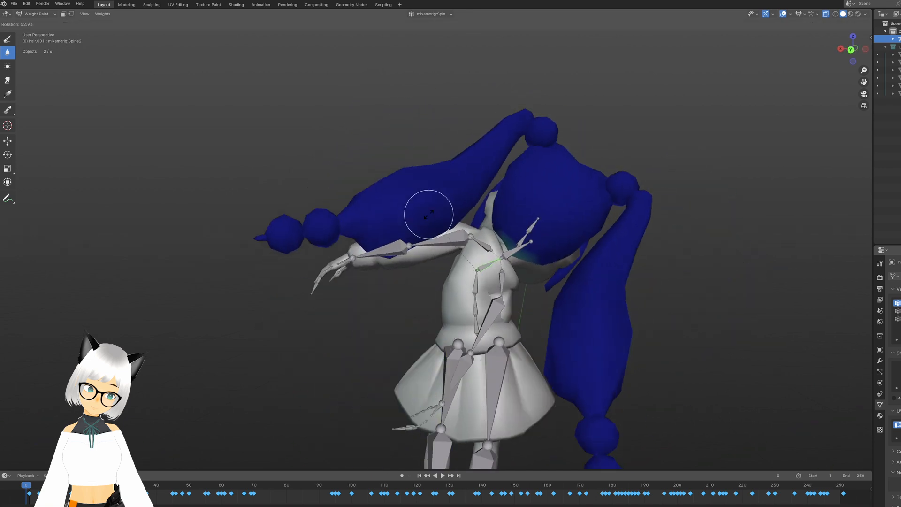
pyautogui.press('Escape')
pyautogui.moveTo(647, 291); pyautogui.dragTo(553, 284, button='middle')
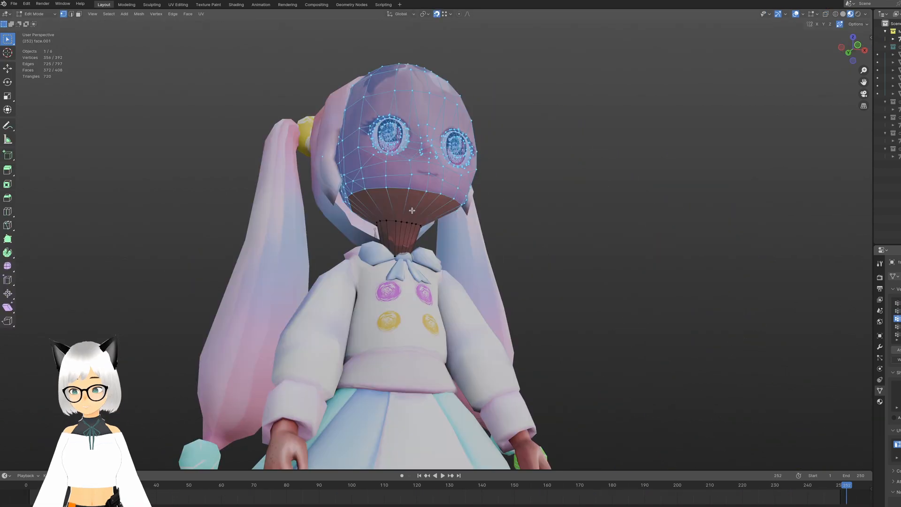
# Add two evenly spaced edge loops to the face mesh between the chin and the neck.
pyautogui.hotkey('ctrl', 'r')
pyautogui.click(412, 210)
pyautogui.rightClick(482, 221)
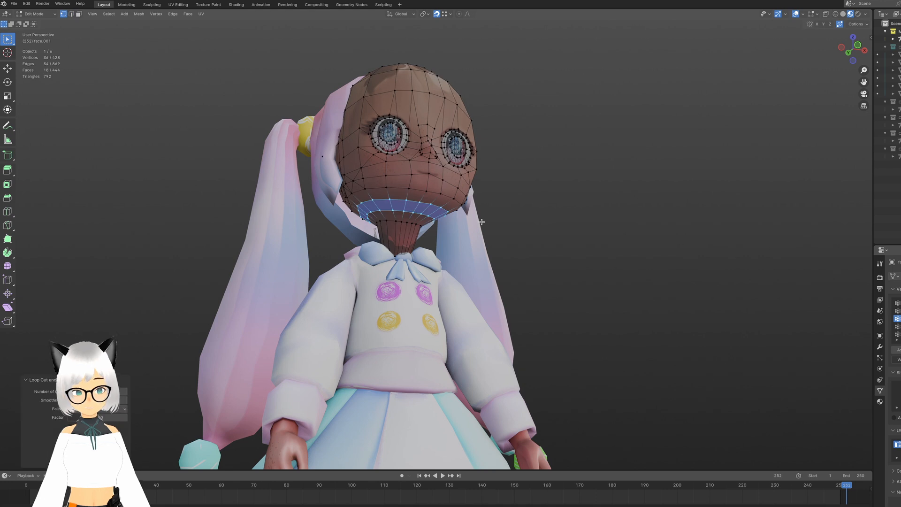
pyautogui.moveTo(482, 221); pyautogui.dragTo(550, 237, button='middle')
pyautogui.press('Tab')
# Examine the chin and neck from the side and play the animation from frame 80.
pyautogui.scroll(-4, 434, 224)
pyautogui.scroll(5, 545, 237)
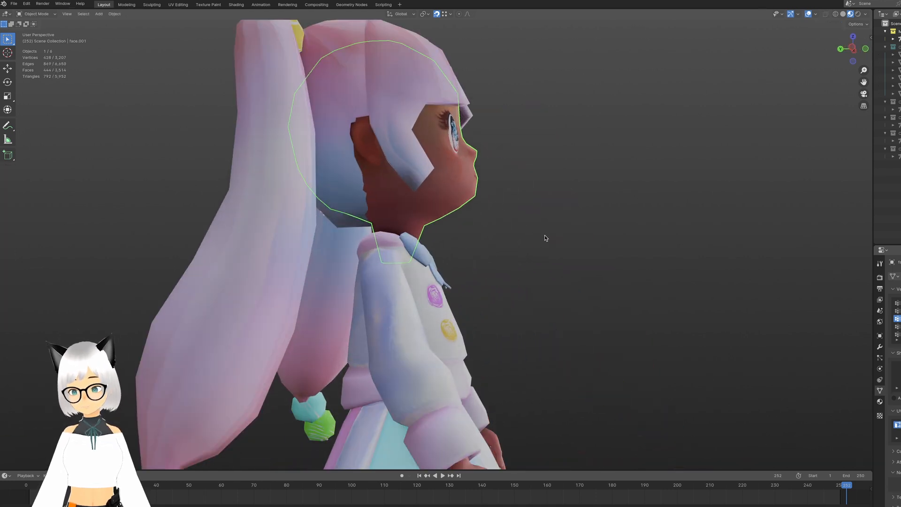
pyautogui.press('Tab')
pyautogui.press('Tab')
pyautogui.click(286, 486)
pyautogui.press('space')
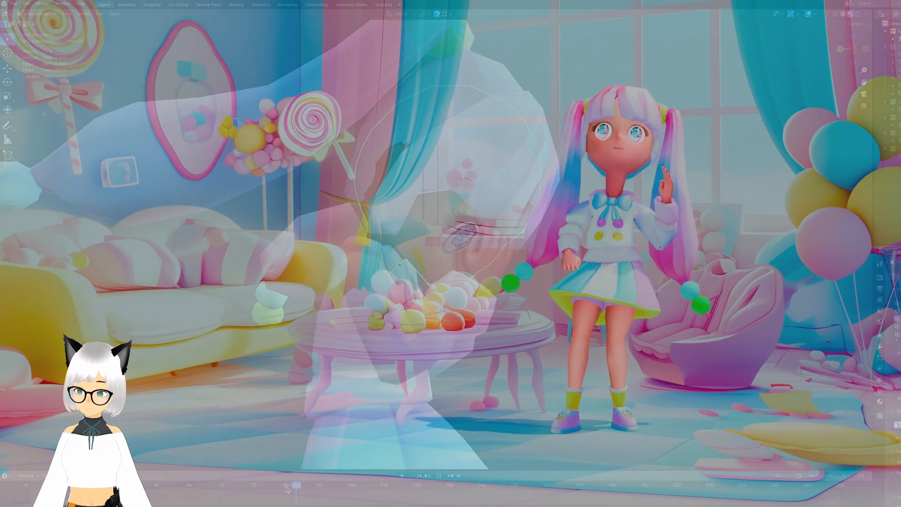